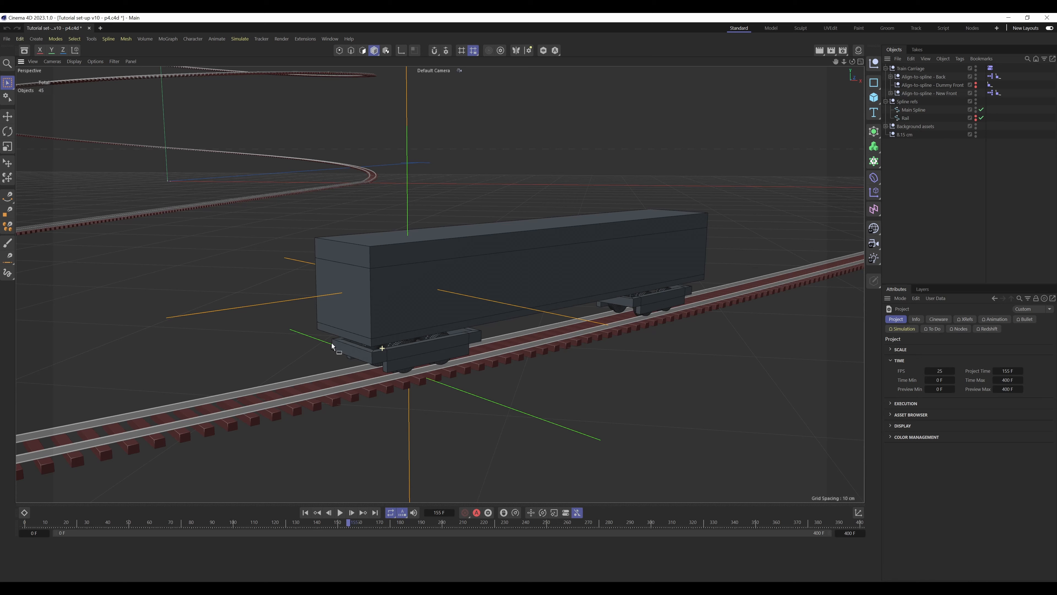
# Create a new project, add a cylinder, and rotate it 90° in pitch so it lies on its side
pyautogui.scroll(-3, 403, 356)
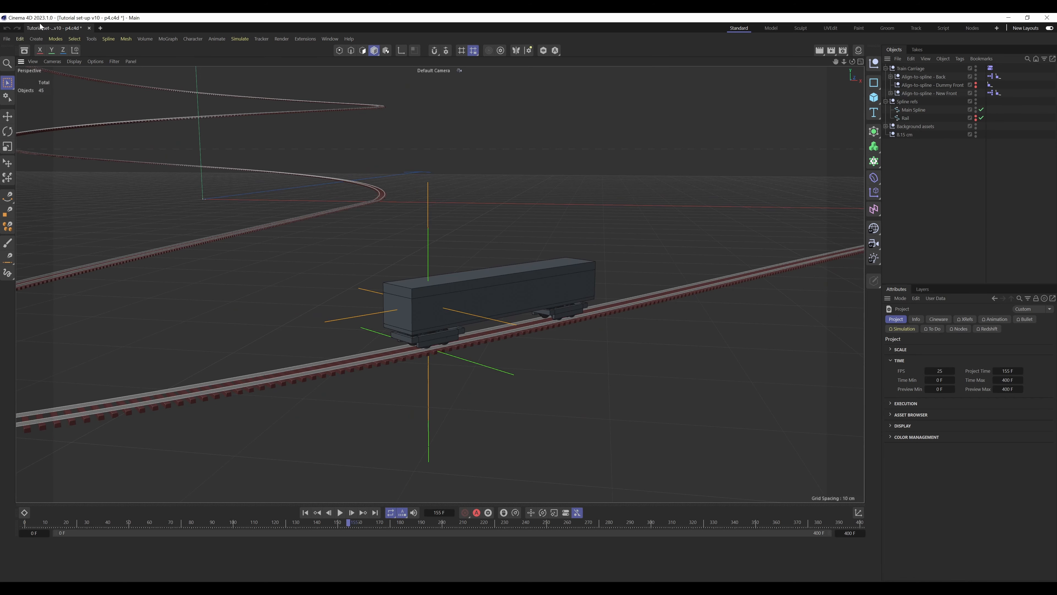
pyautogui.click(7, 39)
pyautogui.click(19, 58)
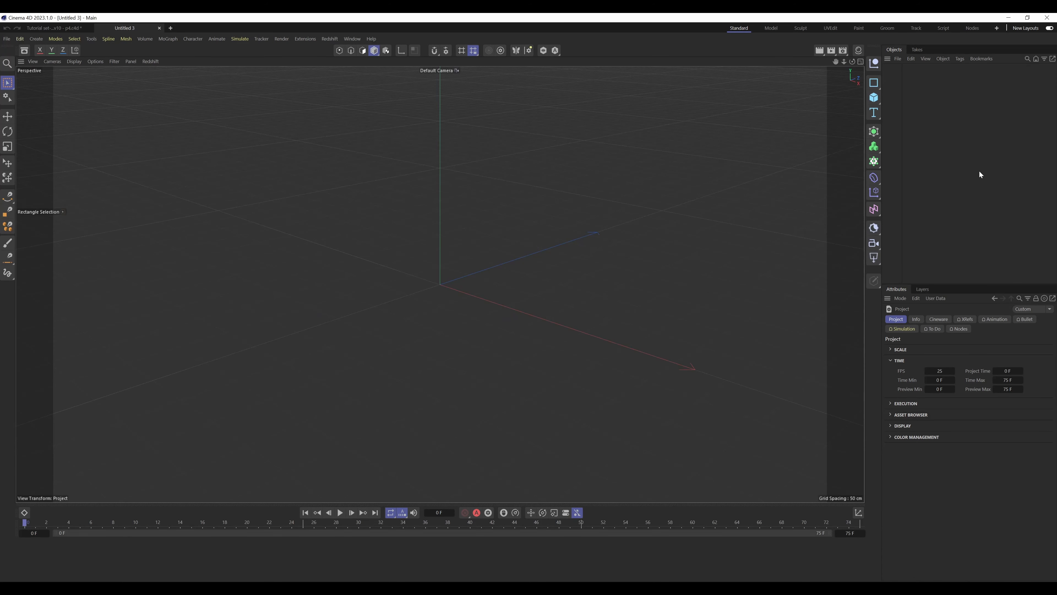
pyautogui.click(879, 96)
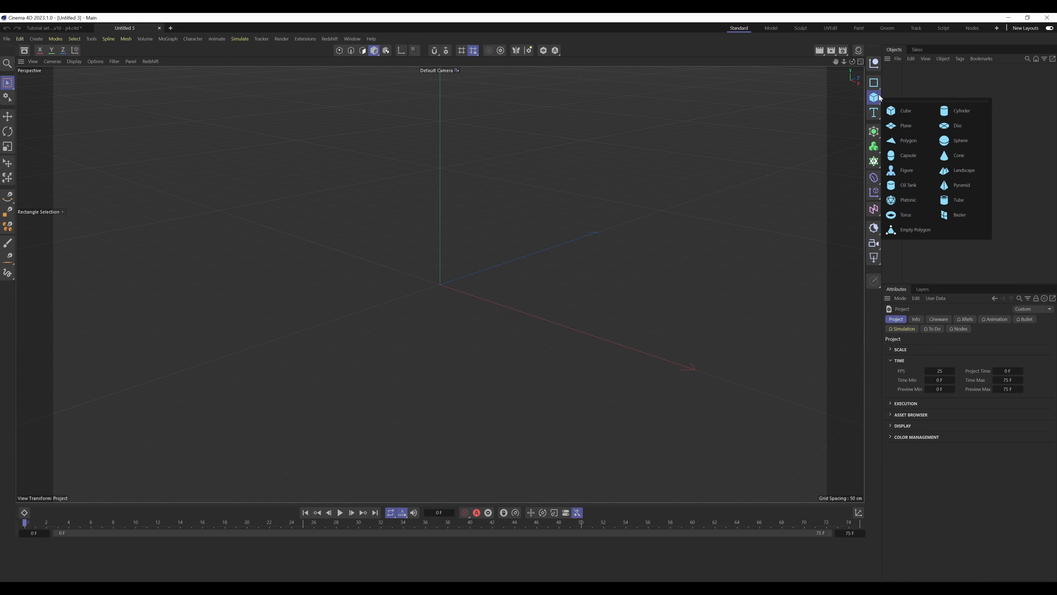
pyautogui.click(971, 114)
pyautogui.press('r')
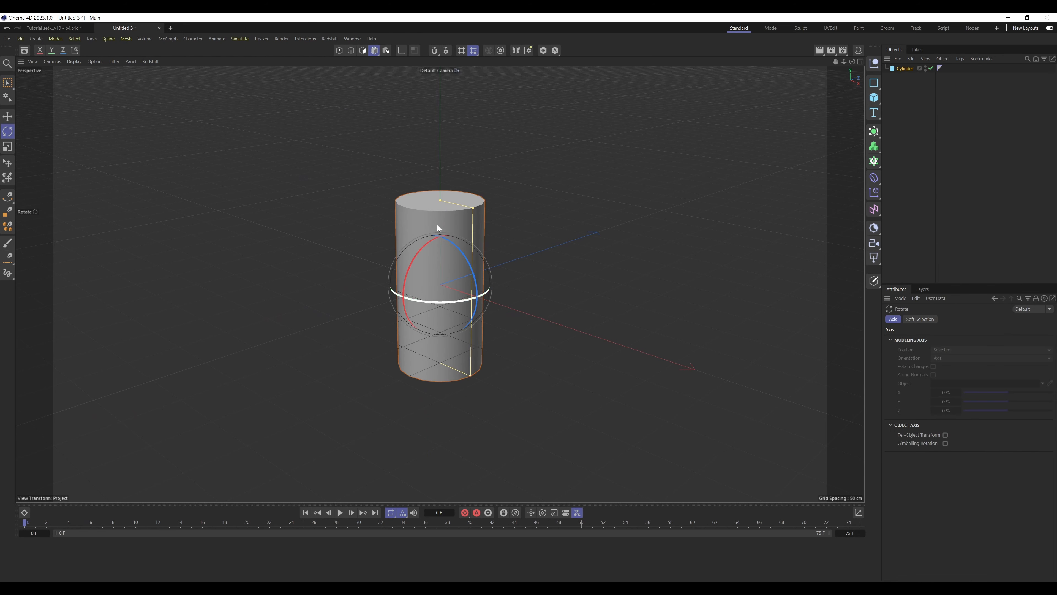
pyautogui.moveTo(424, 247); pyautogui.dragTo(398, 310)
# Display the viewport with Gouraud Shading (Lines)
pyautogui.click(74, 61)
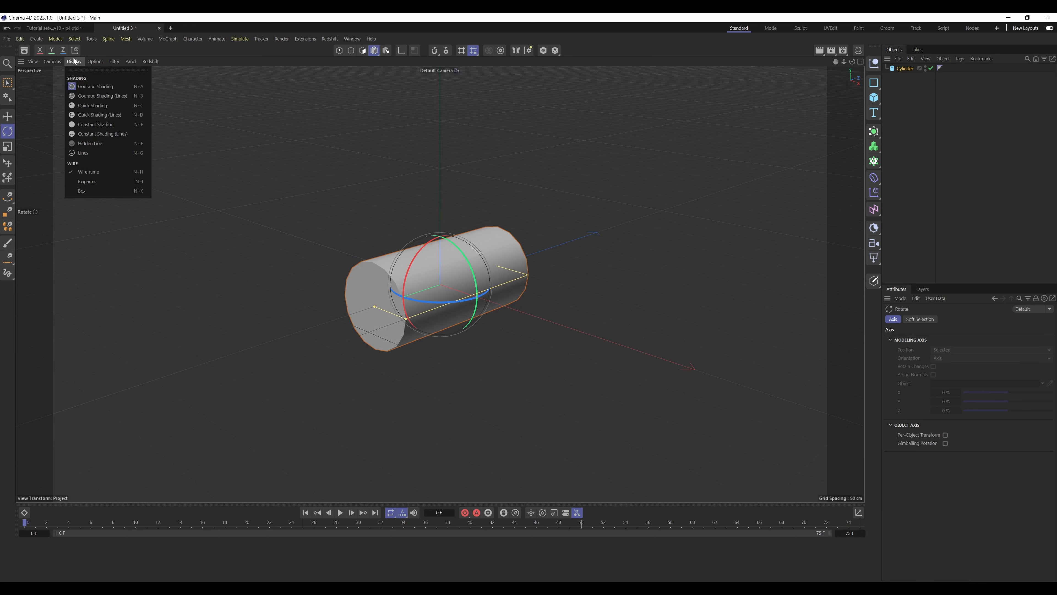
pyautogui.click(86, 98)
pyautogui.scroll(3, 396, 323)
# Rename the cylinder as Wheel
pyautogui.doubleClick(905, 69)
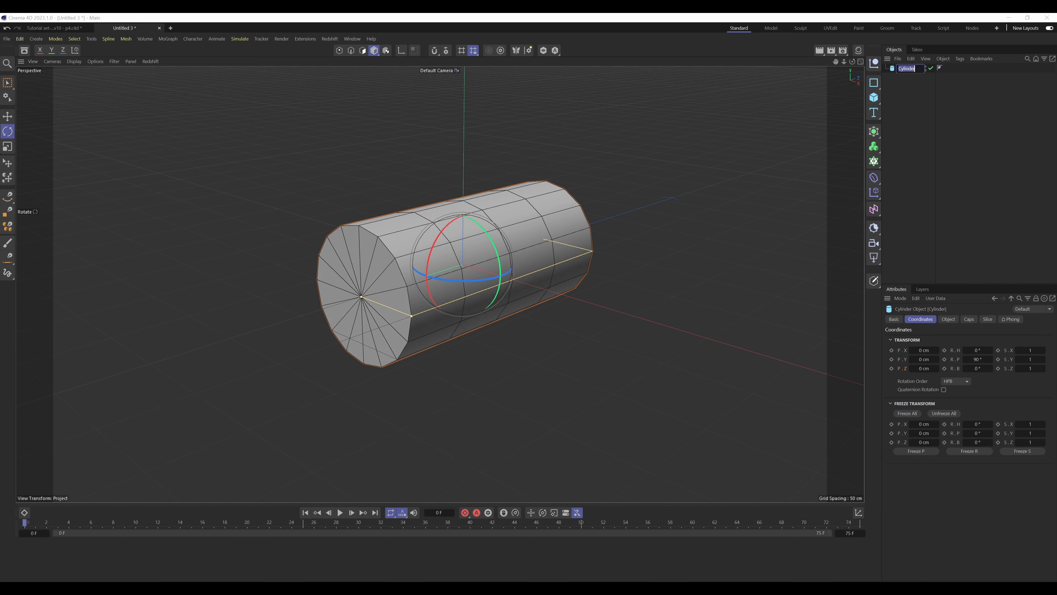
pyautogui.write('Wheel')
pyautogui.press('Return')
pyautogui.click(928, 116)
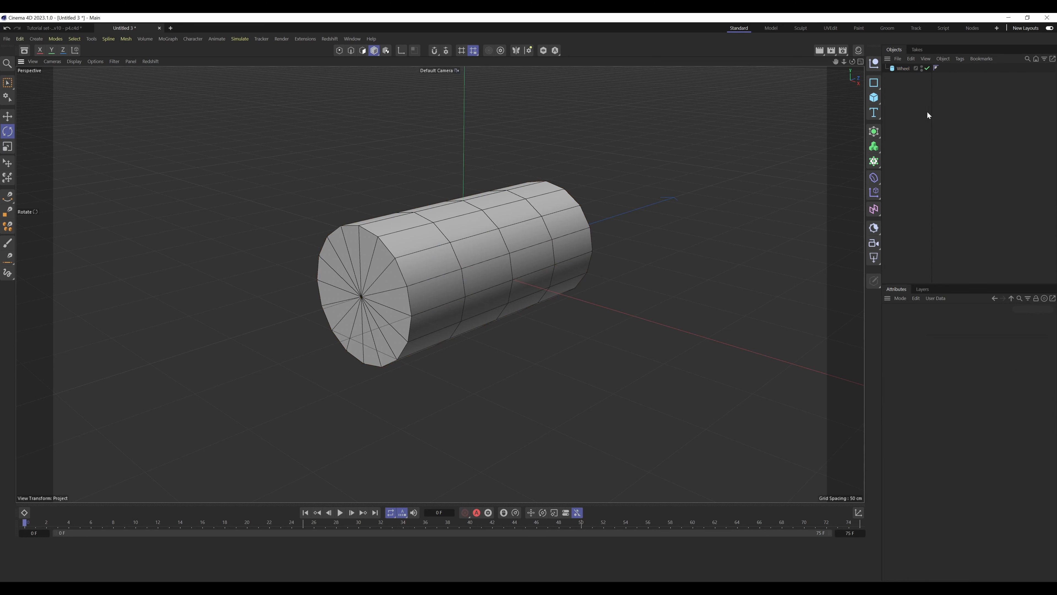
# Add an XPresso tag to the Wheel, and shrink and reposition its editor window so the cylinder stays mostly visible
pyautogui.rightClick(908, 68)
pyautogui.moveTo(939, 139)
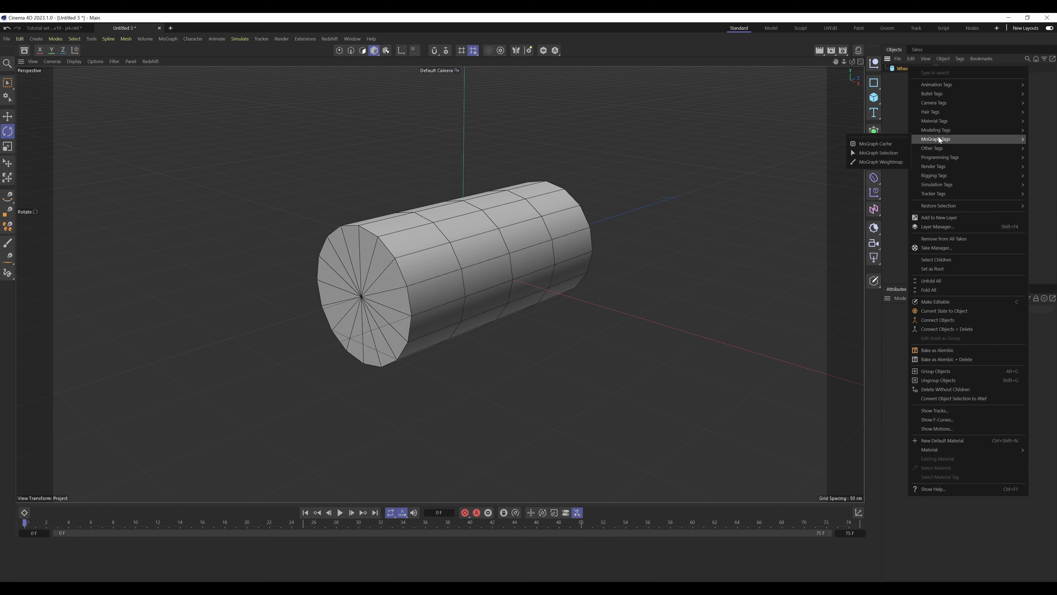
pyautogui.click(892, 186)
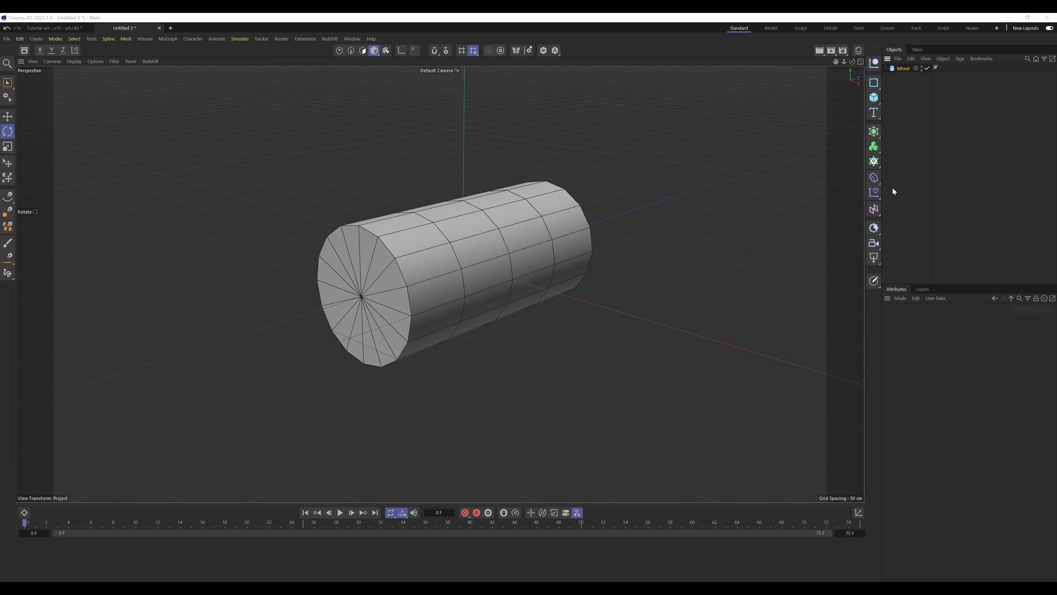
pyautogui.moveTo(830, 186); pyautogui.dragTo(290, 82)
pyautogui.moveTo(515, 335); pyautogui.dragTo(323, 247)
pyautogui.moveTo(227, 78); pyautogui.dragTo(274, 78)
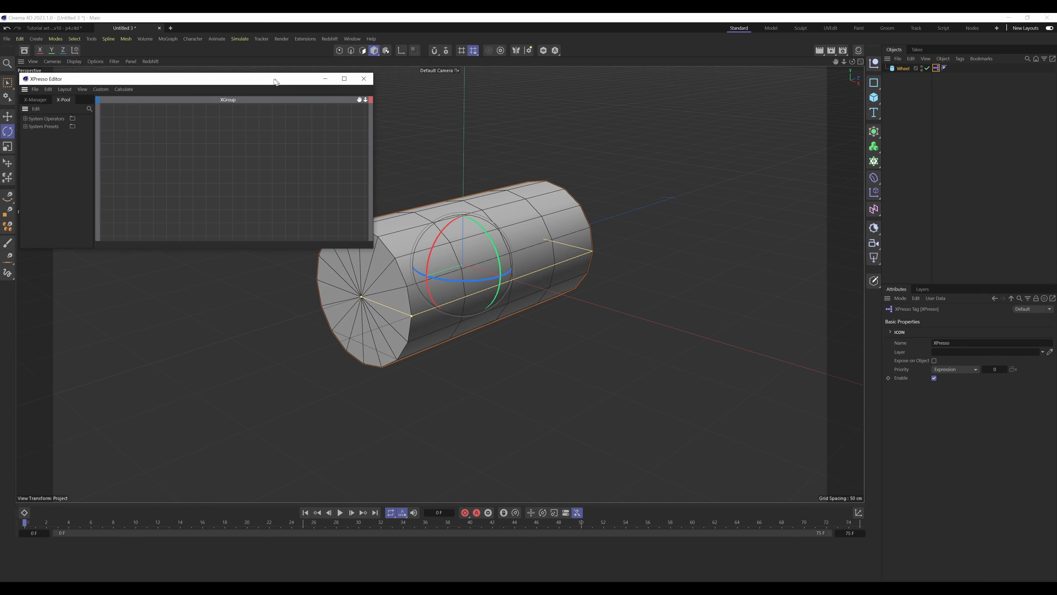
# Bring the Wheel object into the XPresso graph as a node and give it a Radius output port
pyautogui.click(916, 83)
pyautogui.moveTo(899, 68); pyautogui.dragTo(190, 152)
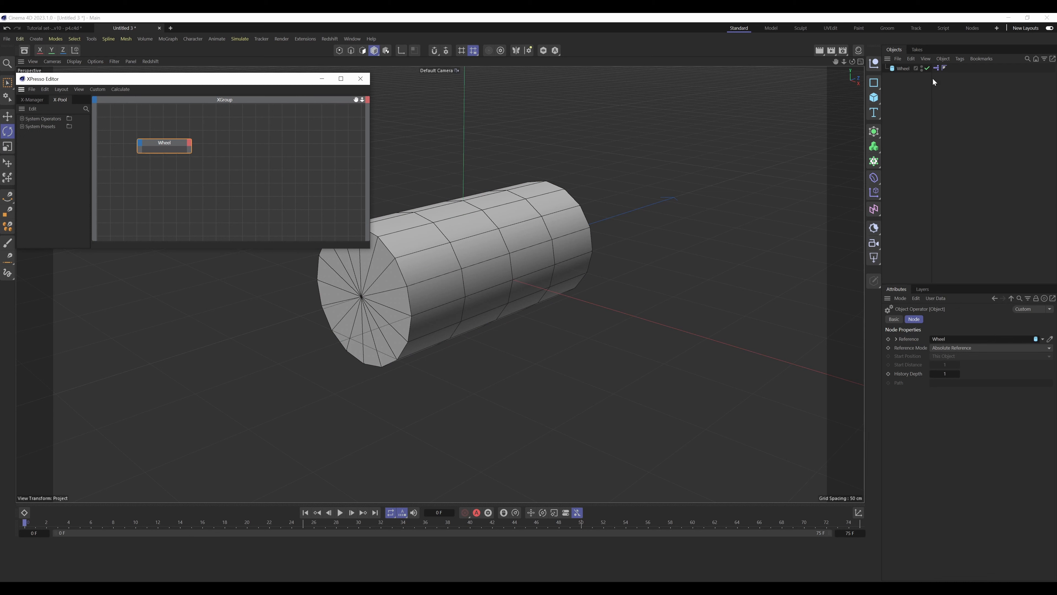
pyautogui.click(902, 69)
pyautogui.click(954, 319)
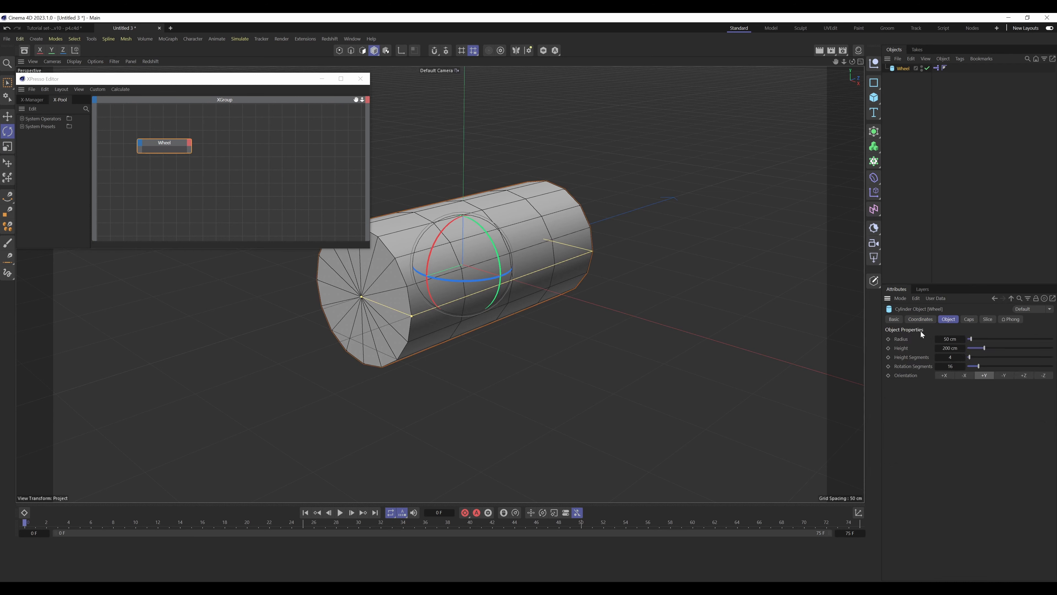
pyautogui.click(191, 143)
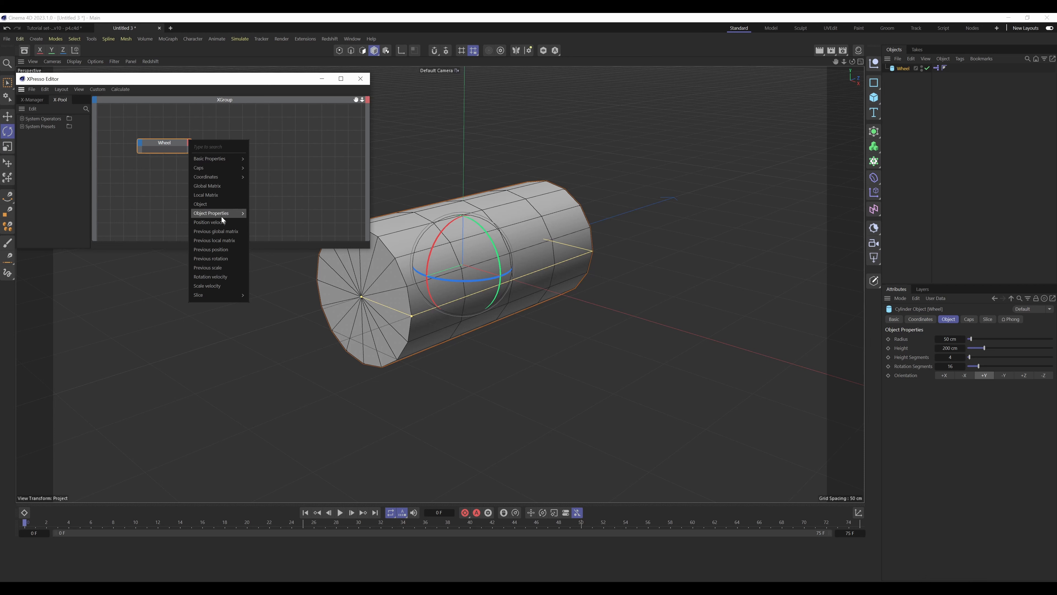
pyautogui.moveTo(221, 216)
pyautogui.click(259, 243)
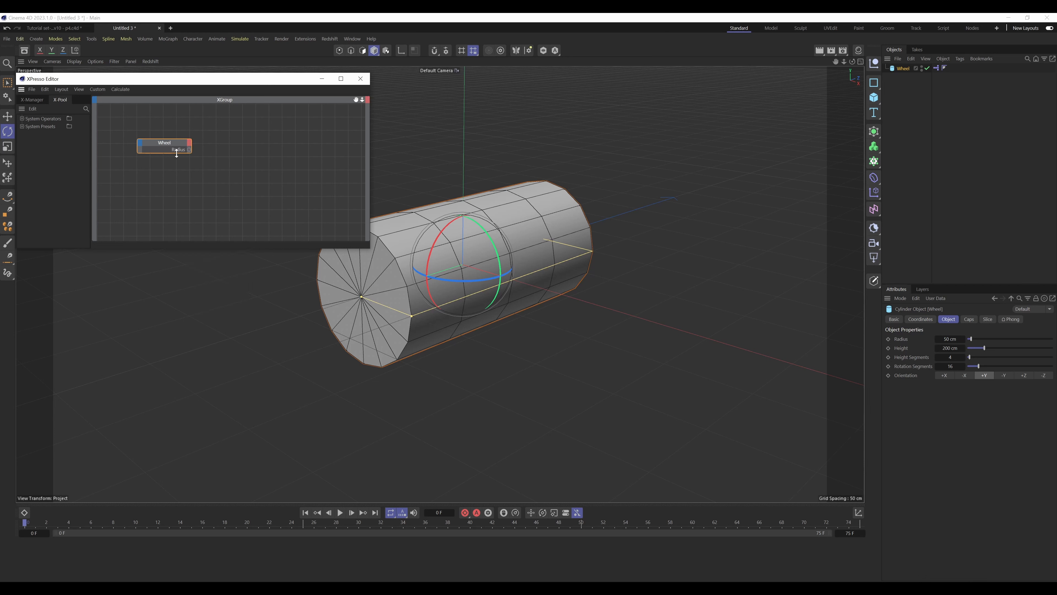
# Add a Result node to the graph and connect the Wheel node's Radius output to it
pyautogui.rightClick(227, 149)
pyautogui.moveTo(252, 164)
pyautogui.moveTo(300, 165)
pyautogui.moveTo(346, 169)
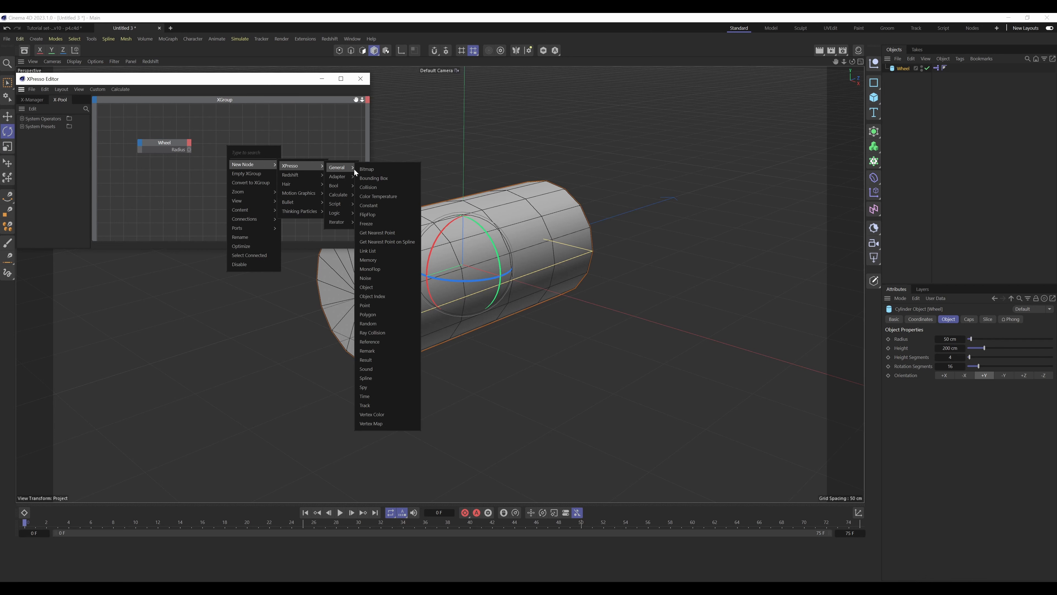
pyautogui.click(367, 360)
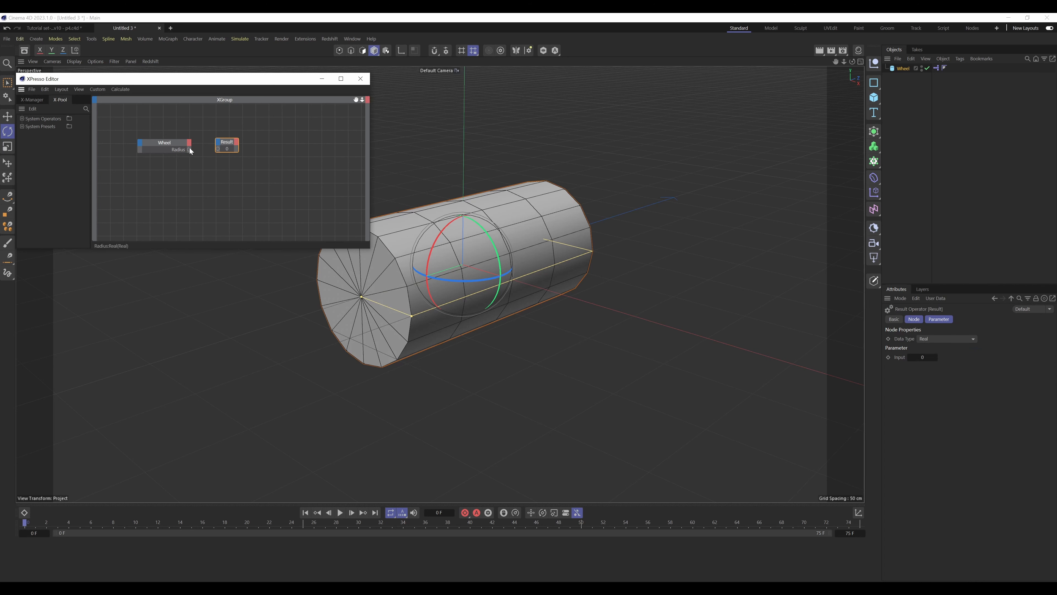
pyautogui.moveTo(211, 151); pyautogui.dragTo(217, 149)
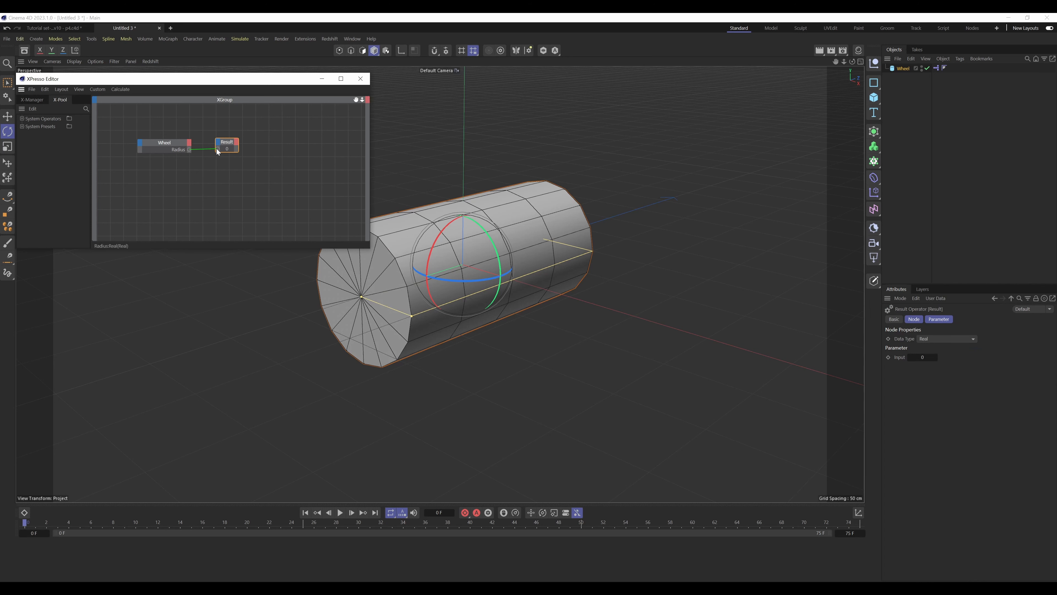
pyautogui.click(239, 148)
pyautogui.click(906, 67)
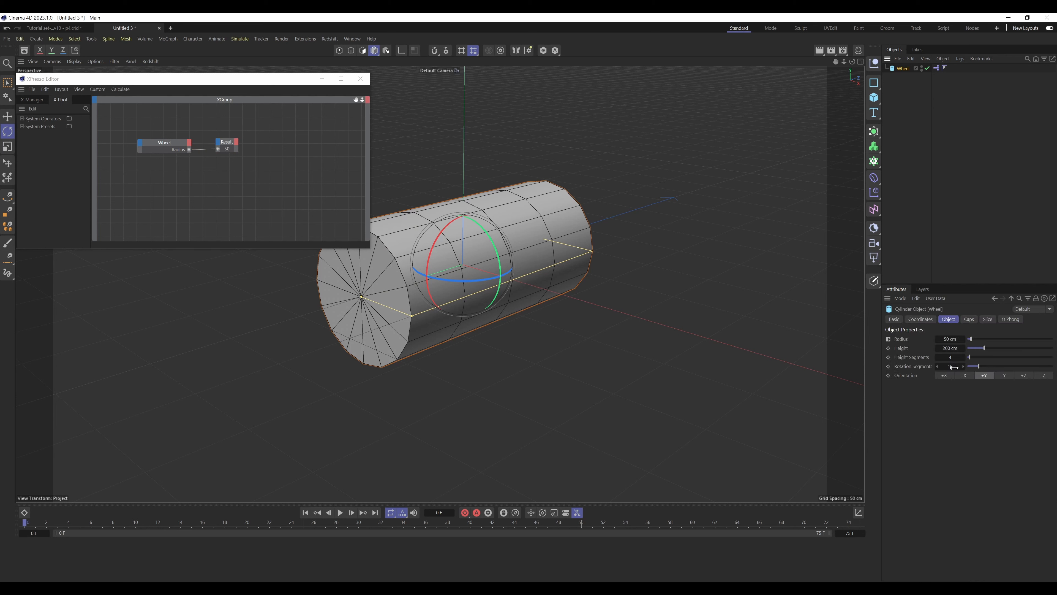
# Place a copy of the Wheel node above the connected pair and remove the copy's Radius port
pyautogui.moveTo(255, 191); pyautogui.dragTo(168, 150)
pyautogui.click(198, 150)
pyautogui.click(178, 154)
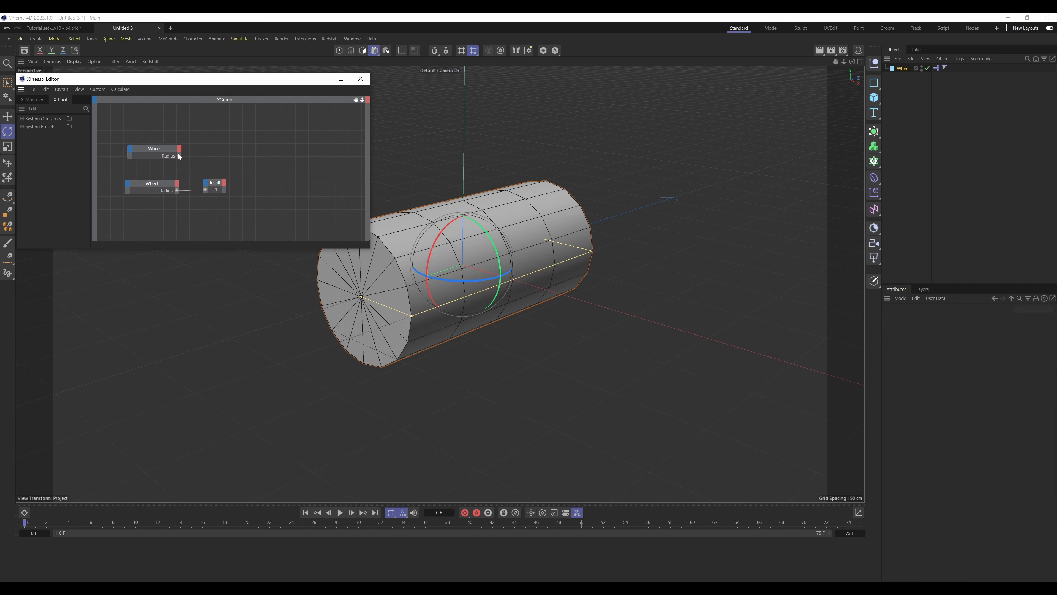
pyautogui.rightClick(179, 156)
pyautogui.click(192, 199)
pyautogui.click(174, 151)
# Add a Global Position X output port to the upper Wheel node
pyautogui.click(179, 149)
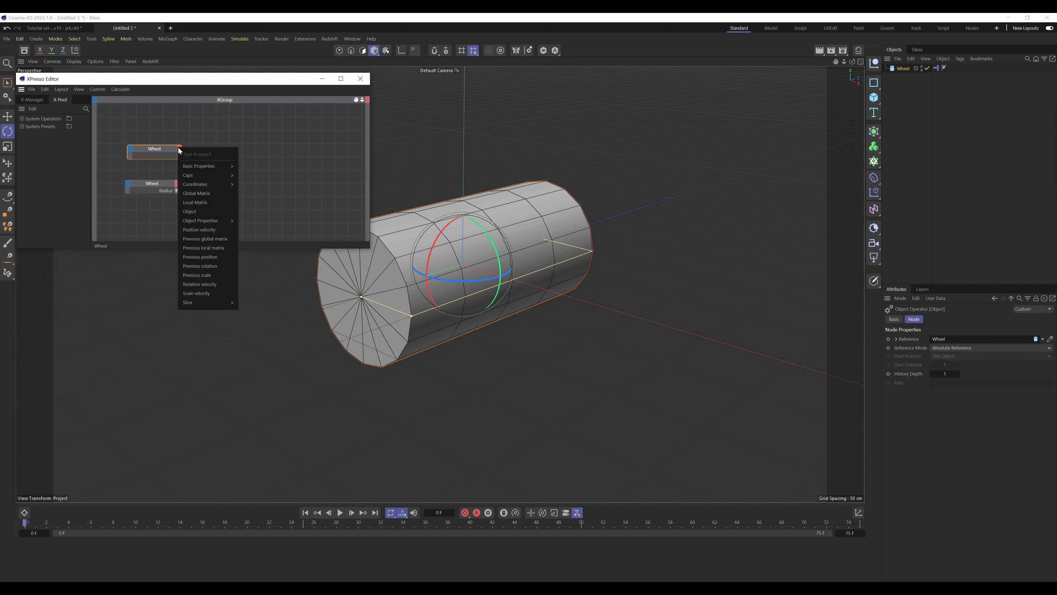
pyautogui.click(162, 153)
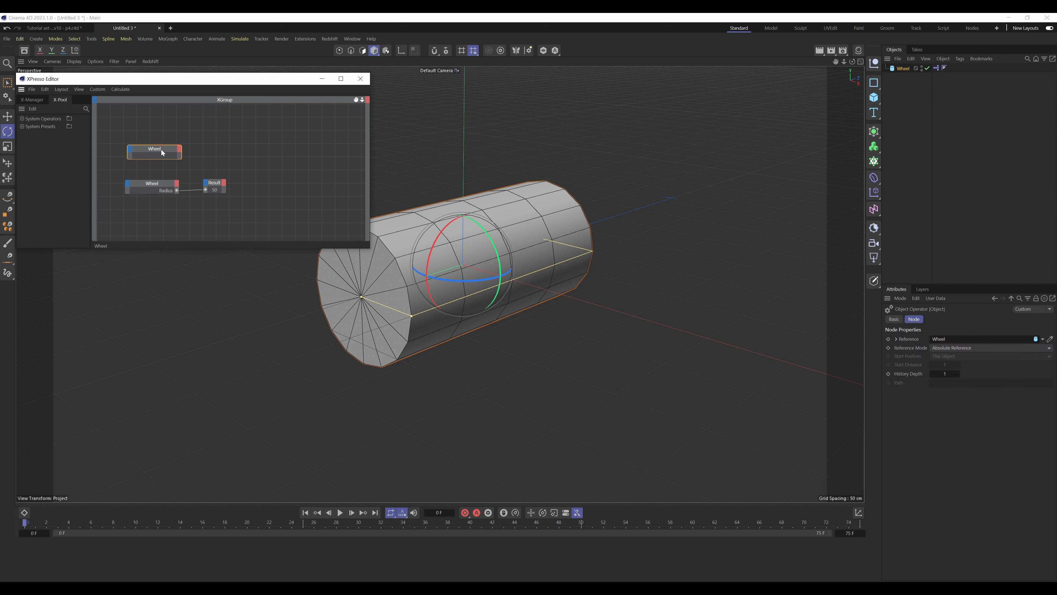
pyautogui.click(179, 148)
pyautogui.moveTo(199, 184)
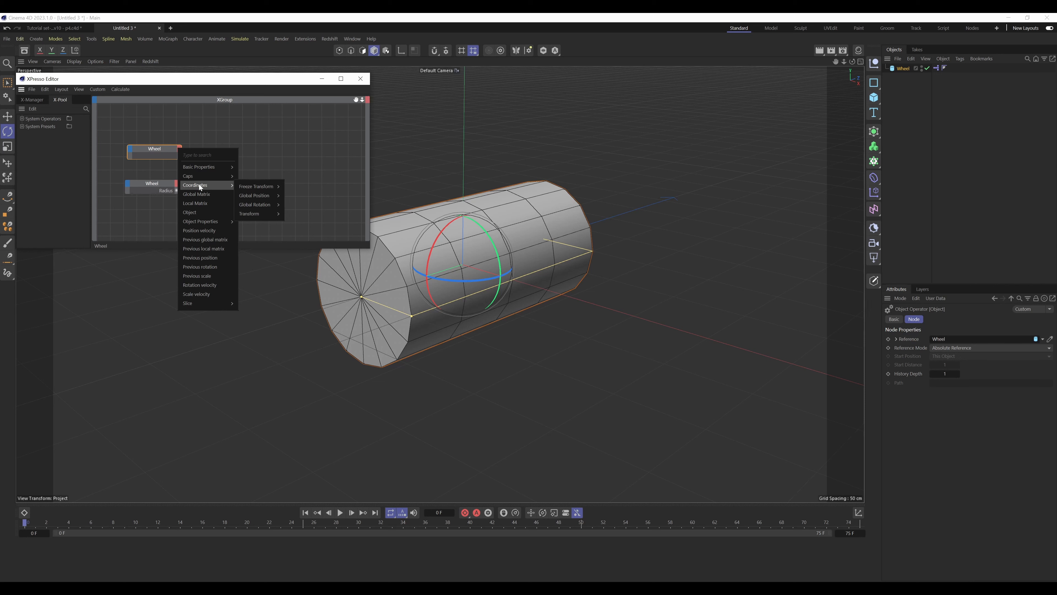
pyautogui.moveTo(252, 213)
pyautogui.moveTo(308, 217)
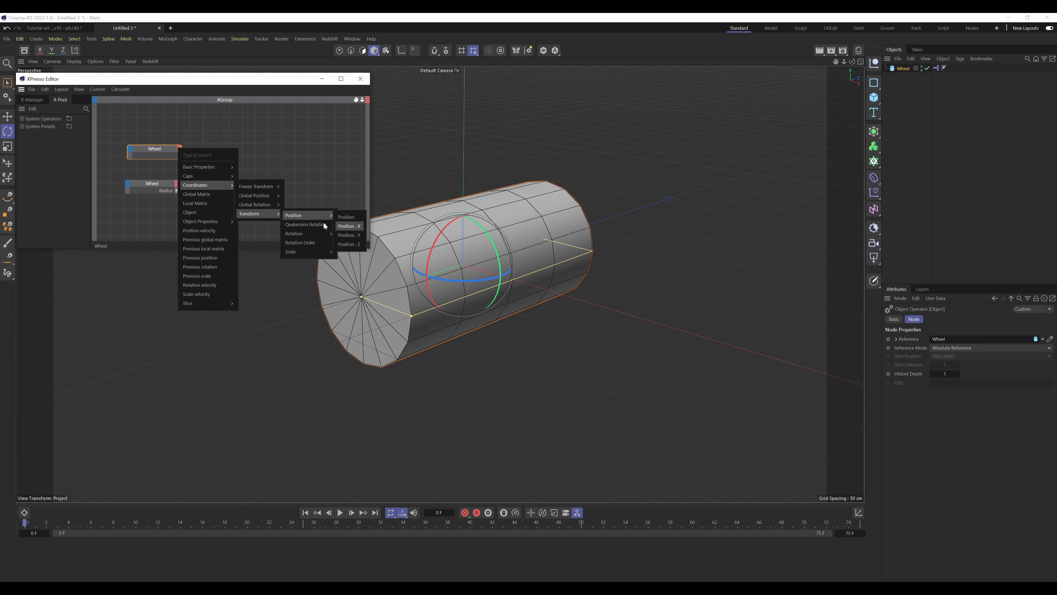
pyautogui.moveTo(267, 195)
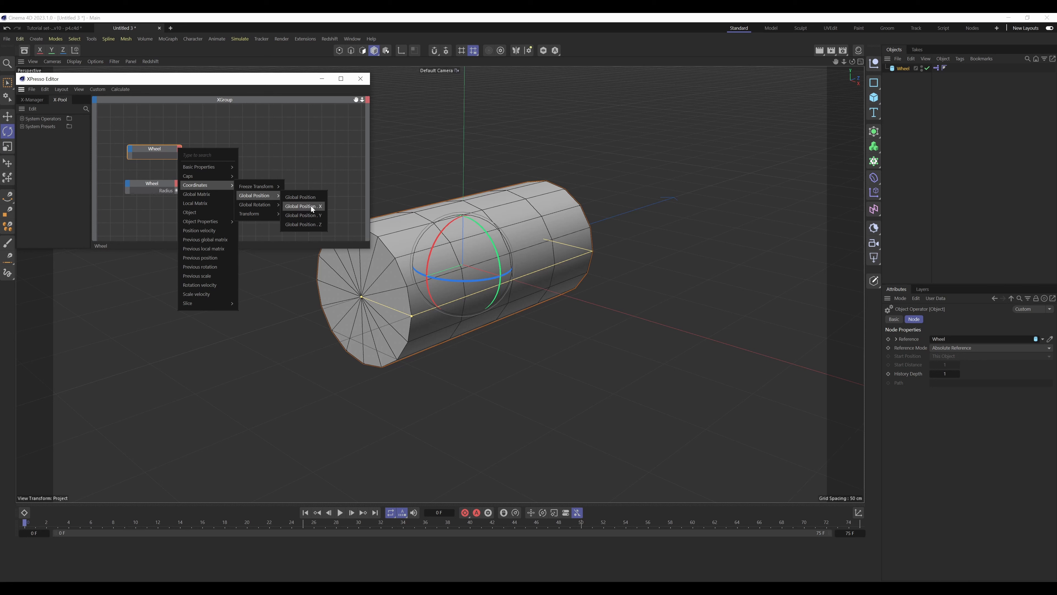
pyautogui.click(312, 207)
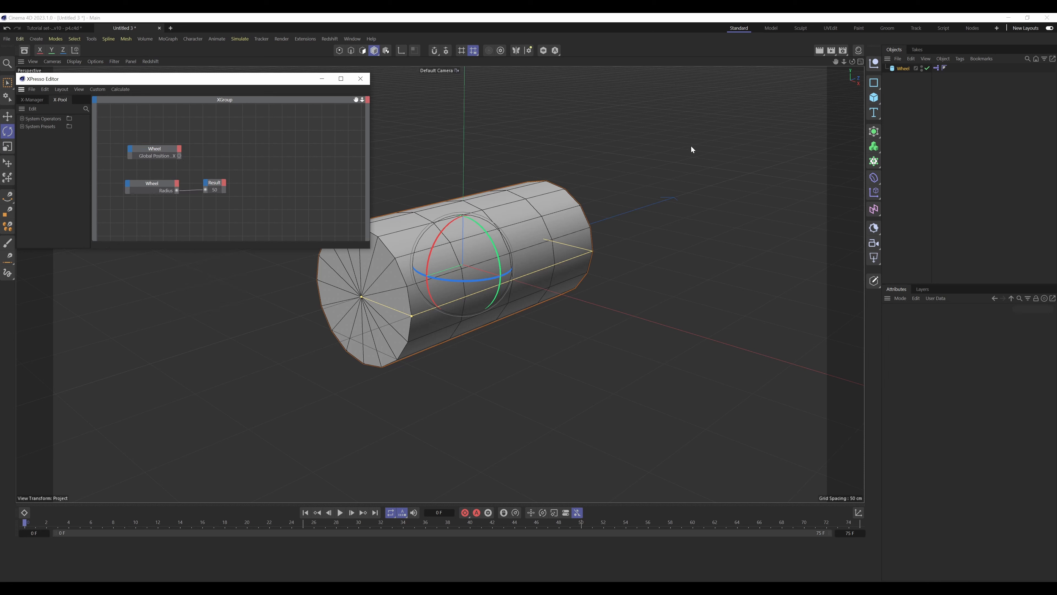
# Duplicate the Result node above the original and connect the Global Position X output to the copy
pyautogui.click(218, 183)
pyautogui.keyDown('ctrl'); pyautogui.moveTo(218, 183); pyautogui.dragTo(216, 140); pyautogui.keyUp('ctrl')
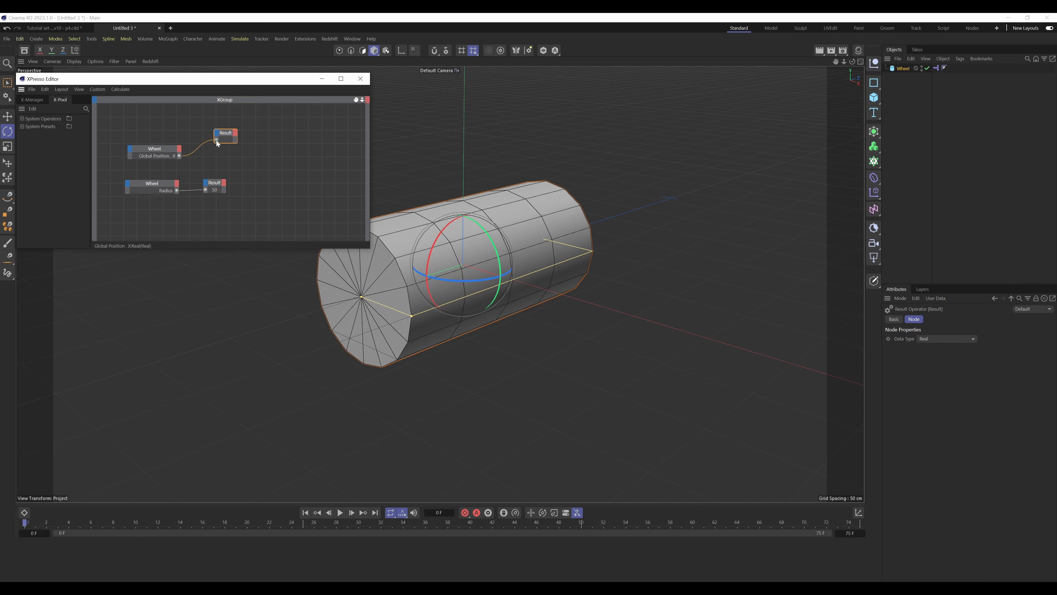
pyautogui.click(911, 112)
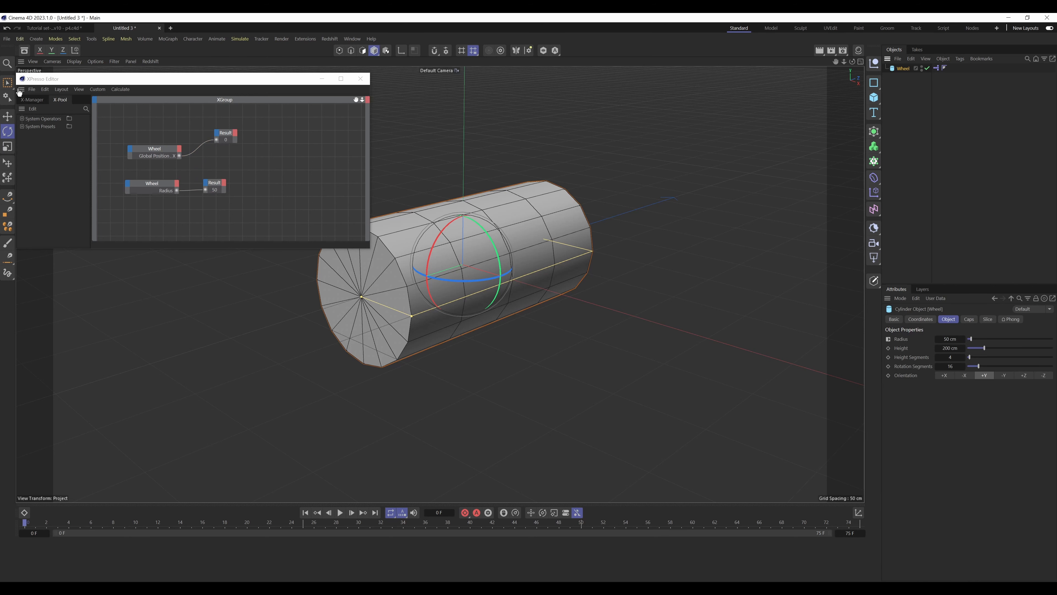
# Move the Wheel about 88 cm along the X axis and widen the upper Result node to fit its value
pyautogui.press('0')
pyautogui.moveTo(521, 286); pyautogui.dragTo(617, 310)
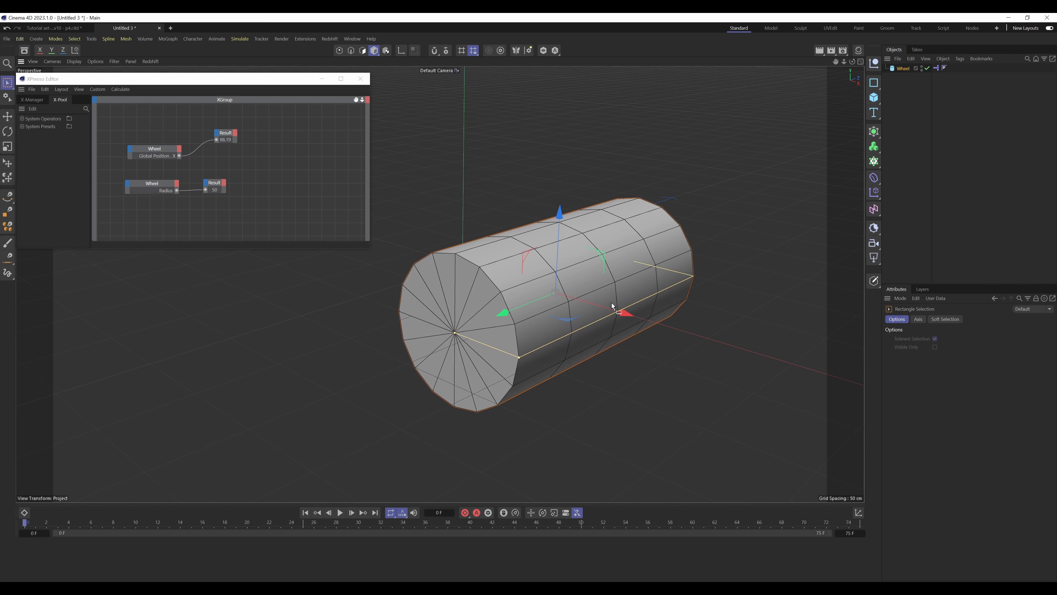
pyautogui.click(235, 137)
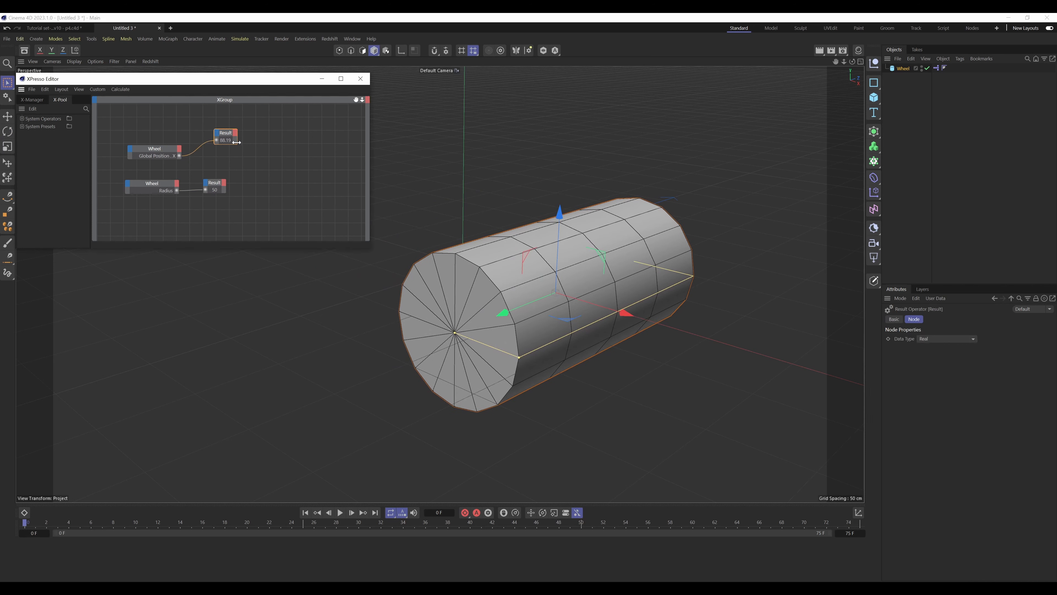
pyautogui.moveTo(237, 143); pyautogui.dragTo(254, 142)
# Compare the Wheel's X position in its coordinates with the value in the upper Result node
pyautogui.click(900, 71)
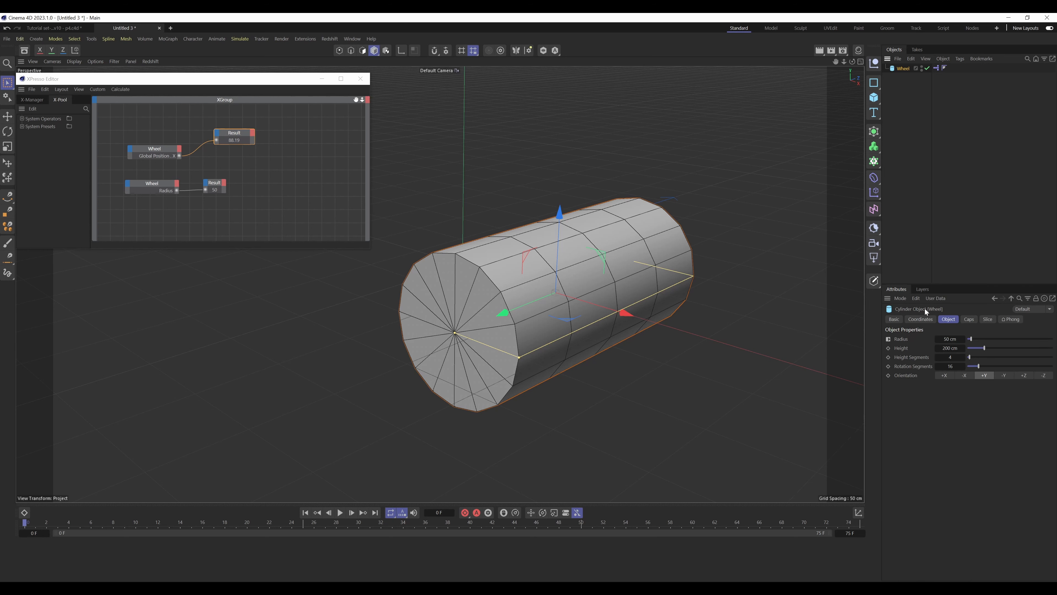
pyautogui.click(922, 319)
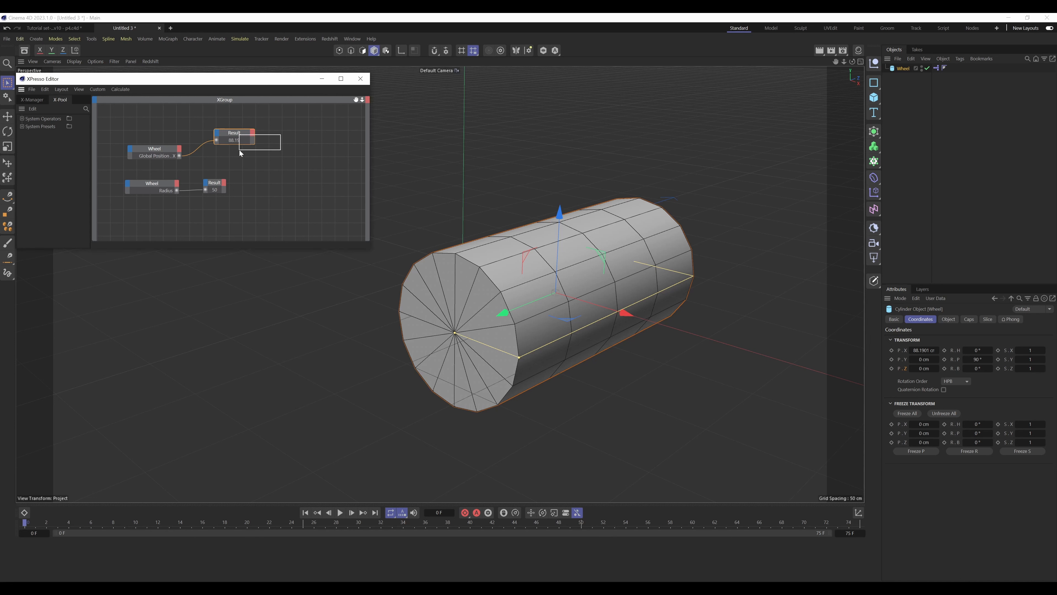
pyautogui.click(237, 141)
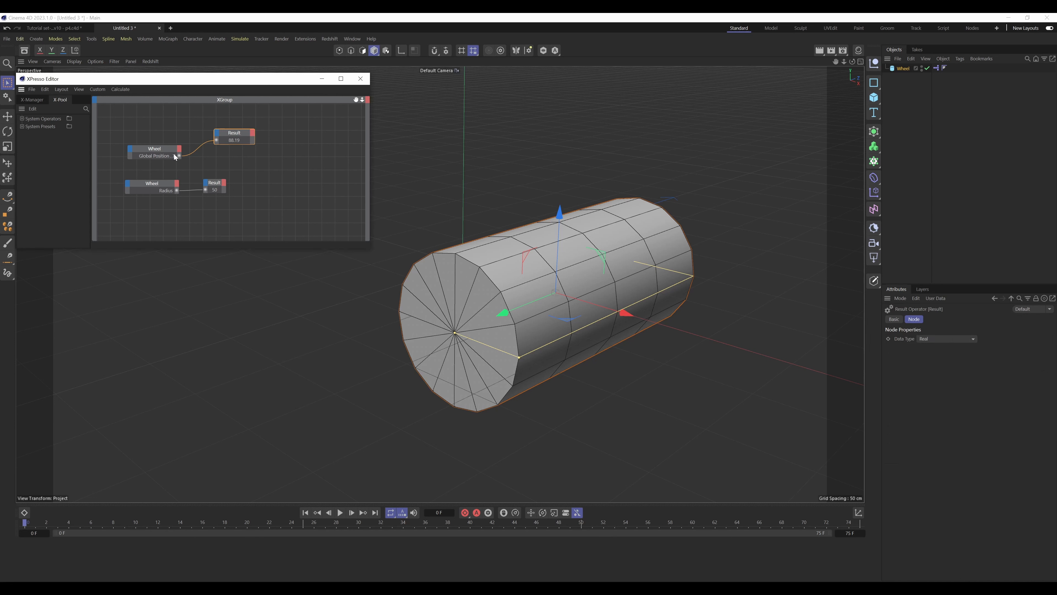
pyautogui.click(227, 150)
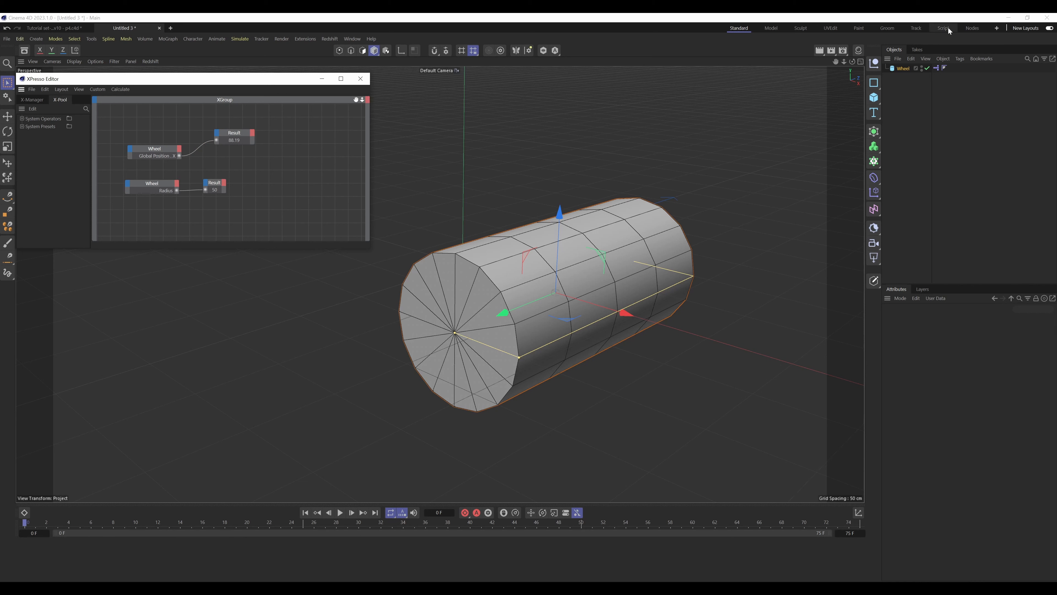
# Add a third Wheel node to the XPresso graph and give it a Rotation H input port
pyautogui.moveTo(911, 68); pyautogui.dragTo(320, 166)
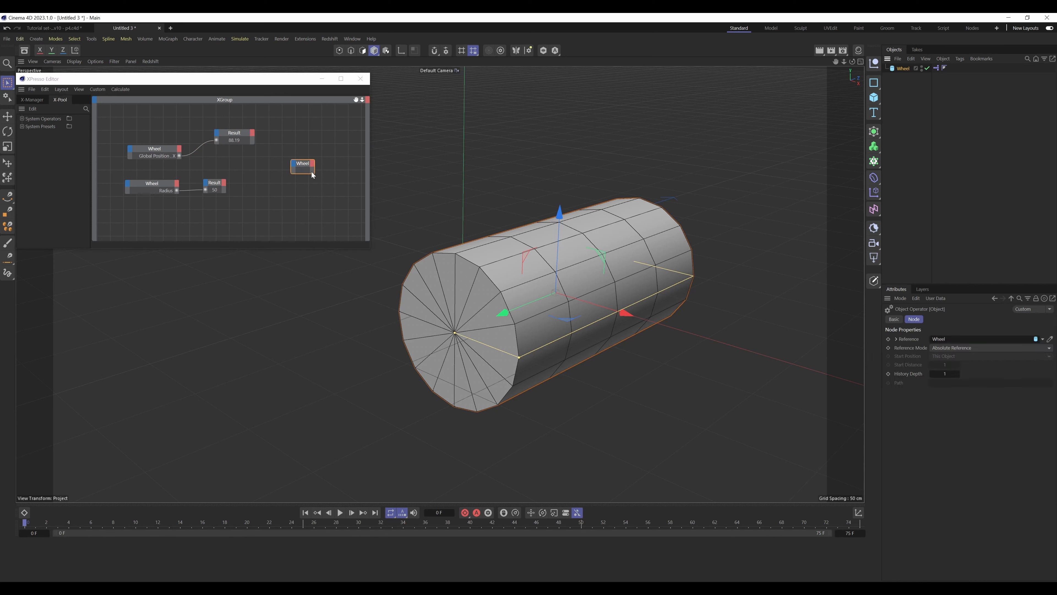
pyautogui.click(293, 165)
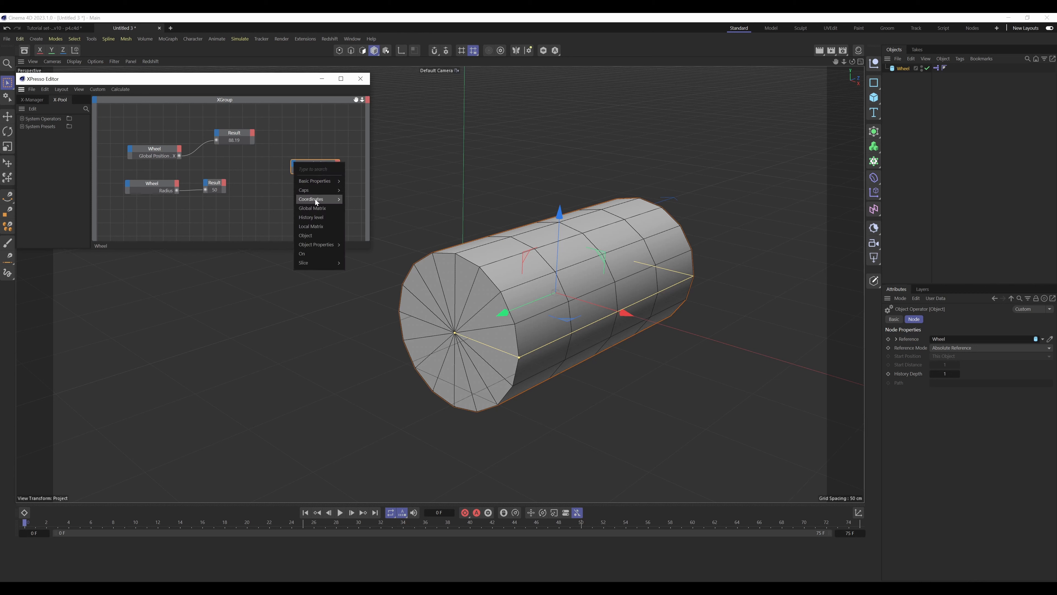
pyautogui.moveTo(319, 201)
pyautogui.moveTo(362, 227)
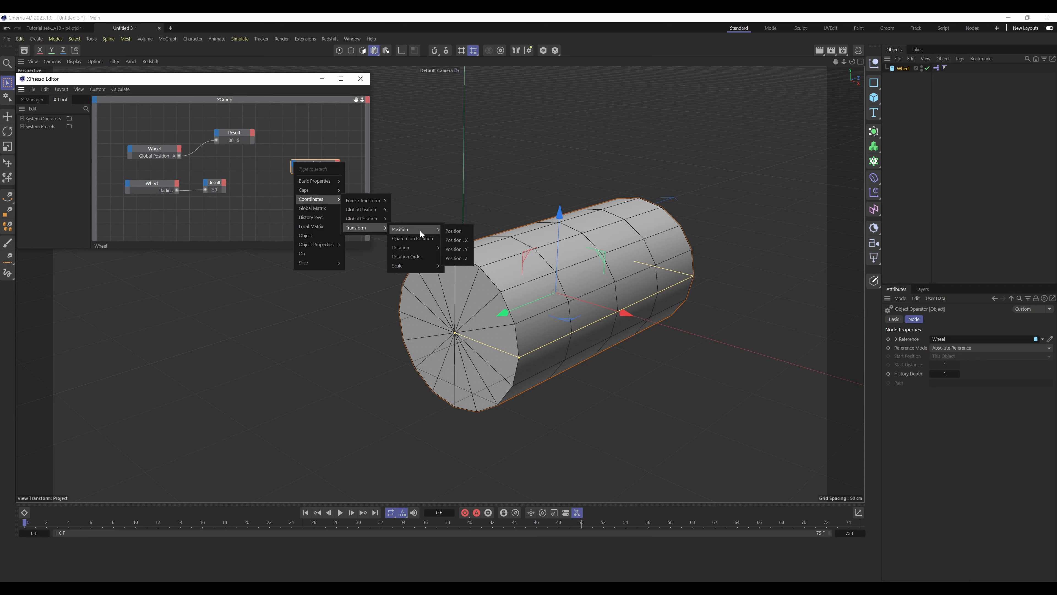
pyautogui.moveTo(440, 248)
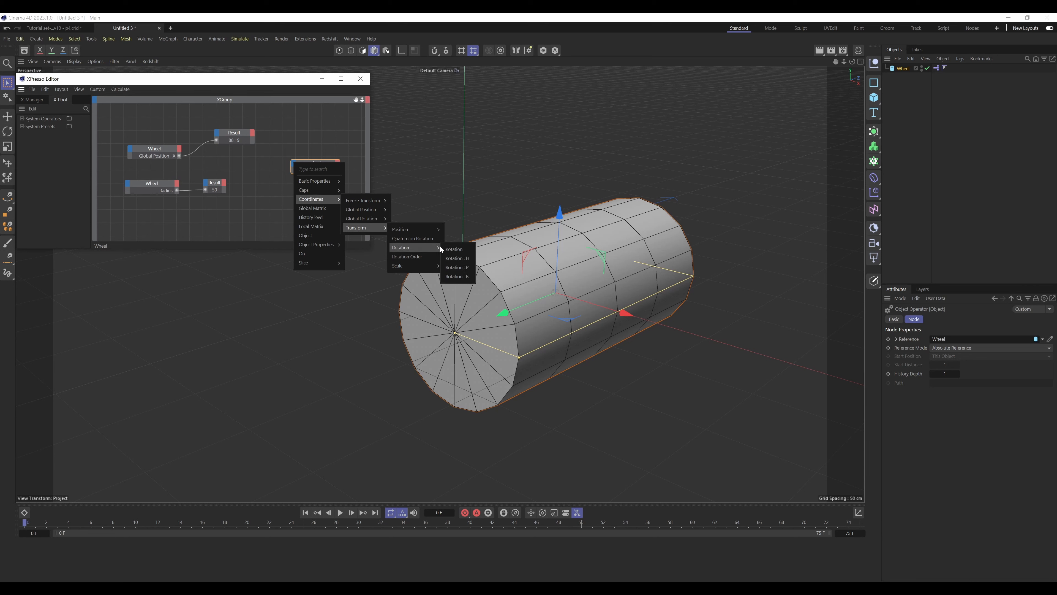
pyautogui.click(460, 259)
# Reset the Wheel's X position to 0 cm and freeze all of its transform coordinates
pyautogui.click(902, 69)
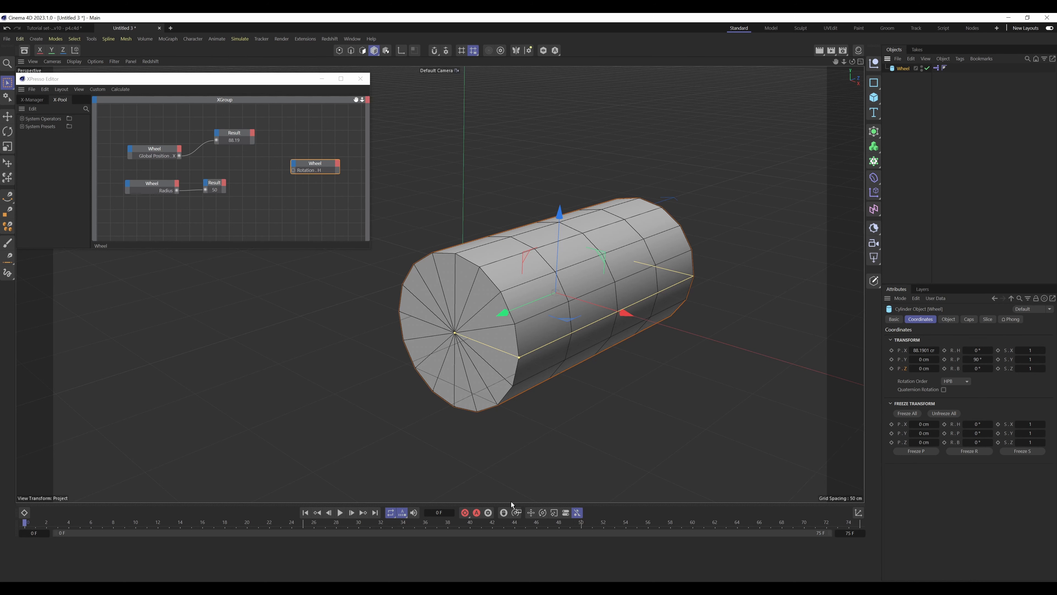
pyautogui.rightClick(939, 350)
pyautogui.click(909, 414)
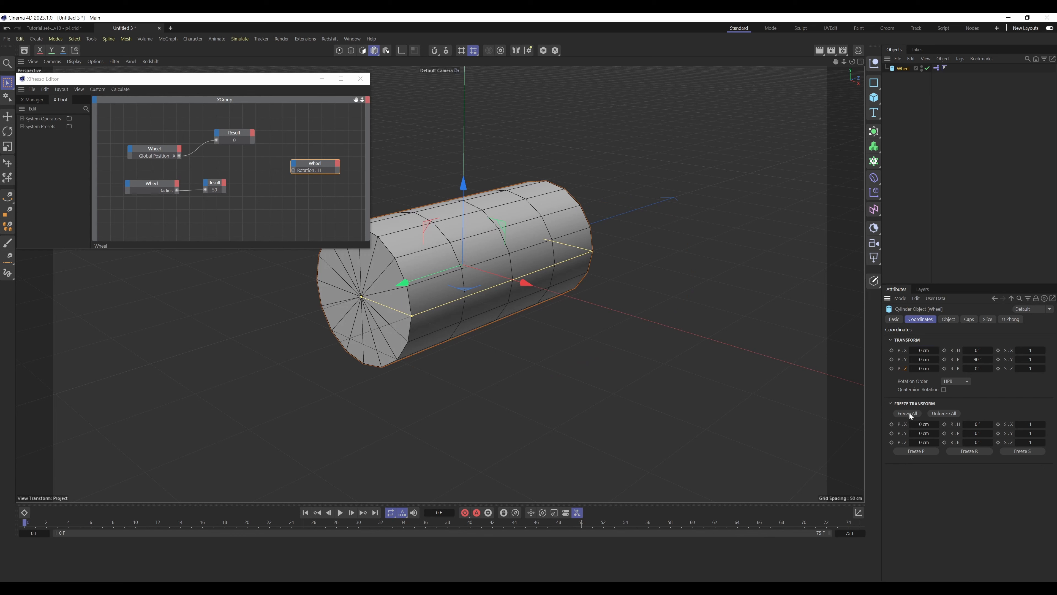
# Test the Wheel's heading rotation at about -31° and reset it to 0°
pyautogui.moveTo(990, 351); pyautogui.dragTo(999, 356)
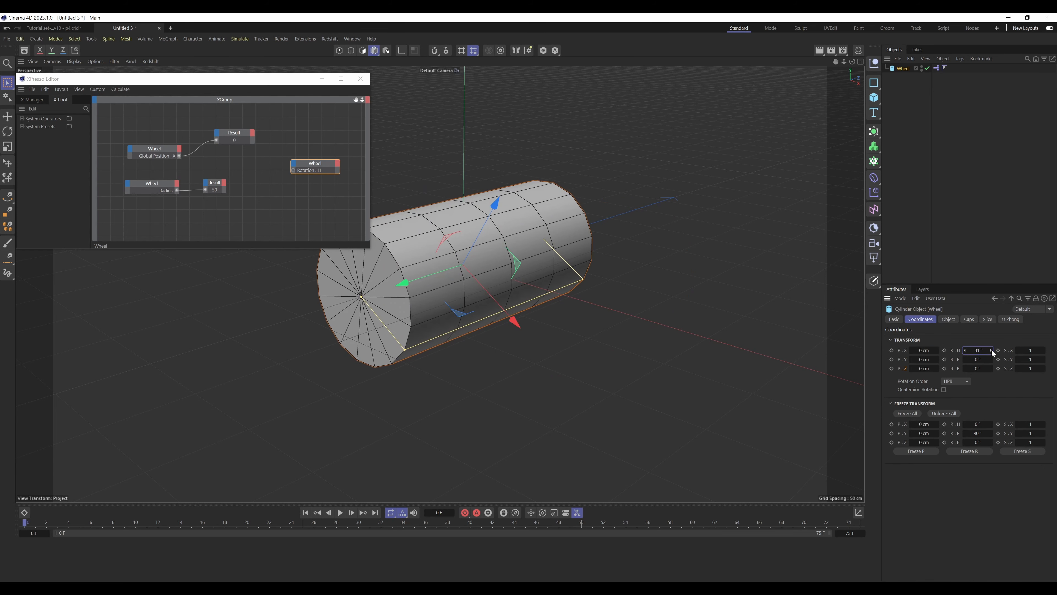
pyautogui.rightClick(992, 350)
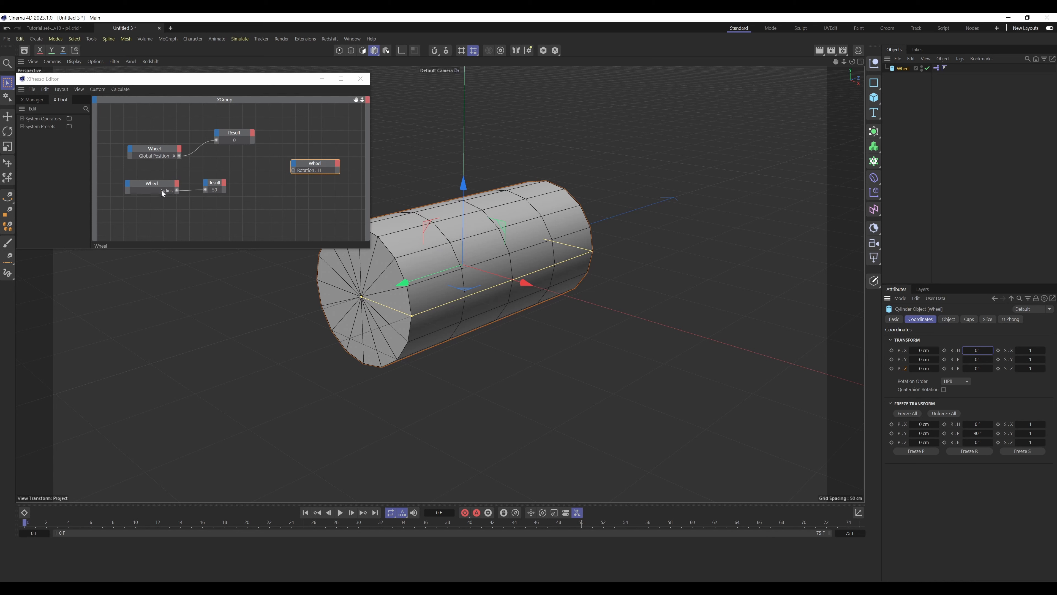
# Move the Rotation H Wheel node slightly lower and make the Global Position X Wheel node taller
pyautogui.moveTo(314, 168); pyautogui.dragTo(321, 182)
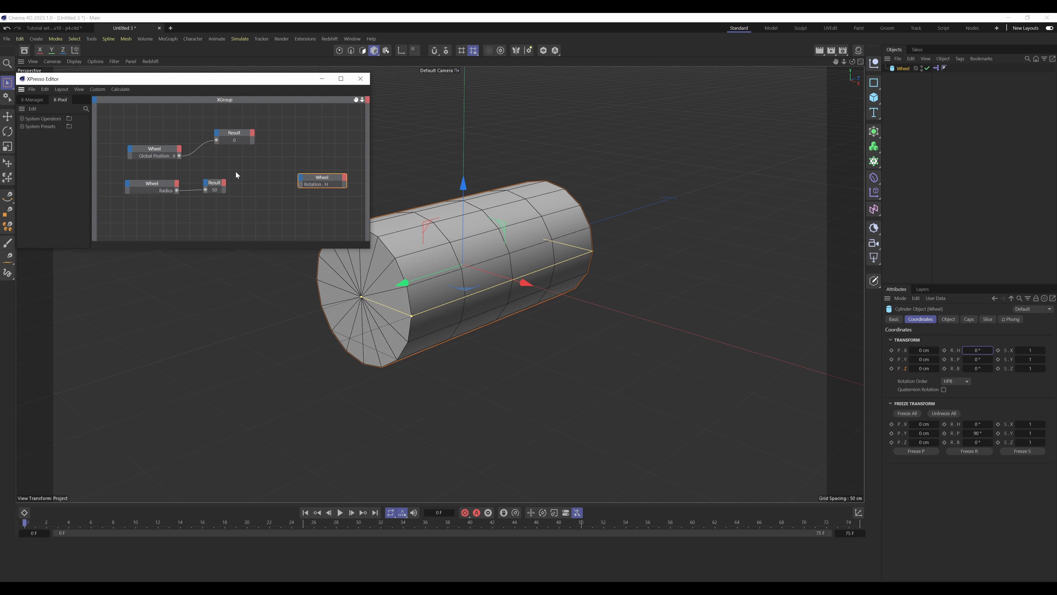
pyautogui.moveTo(148, 120); pyautogui.dragTo(247, 213)
pyautogui.moveTo(146, 145); pyautogui.dragTo(143, 138)
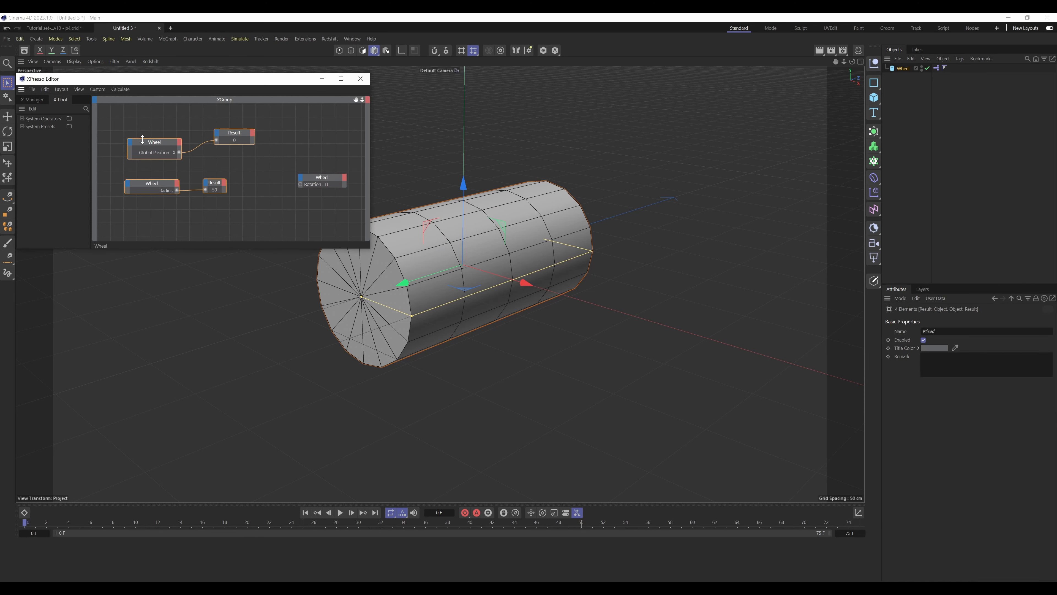
pyautogui.click(160, 143)
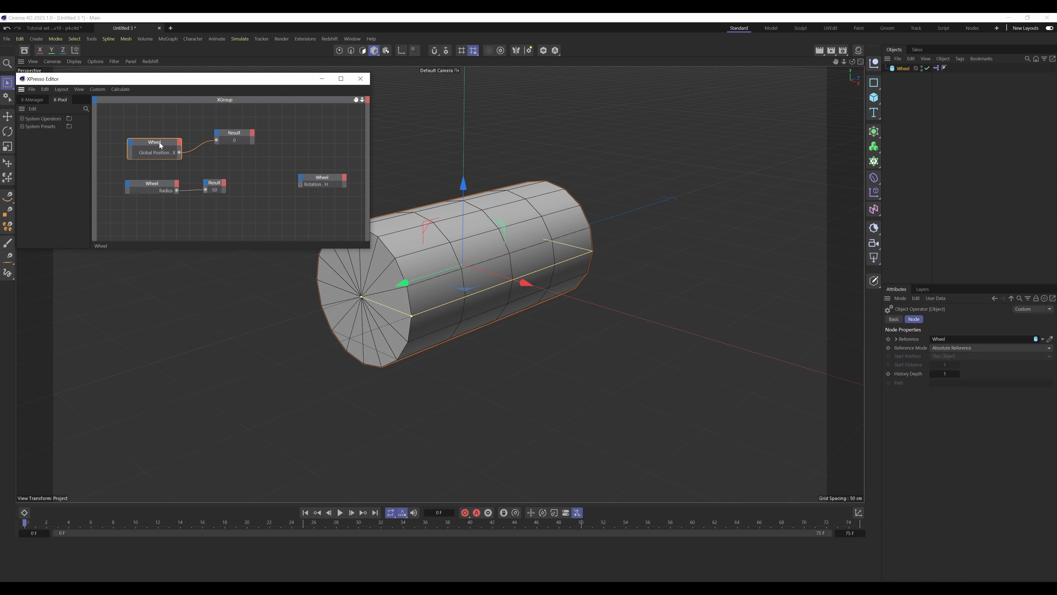
pyautogui.click(161, 178)
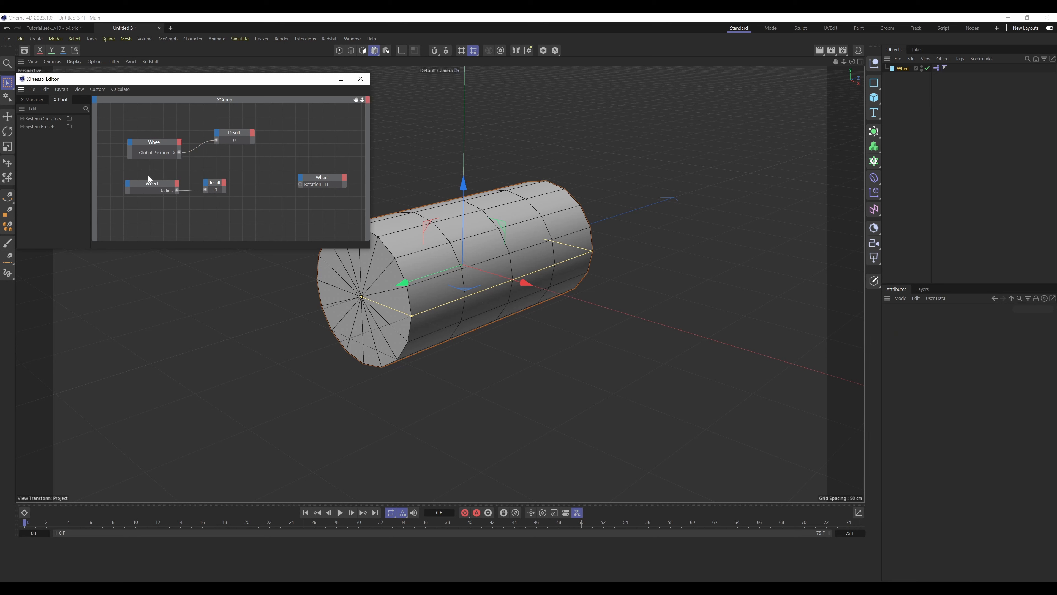
# Move the Radius Wheel node and its Result lower in the graph and reposition the XPresso Editor window
pyautogui.moveTo(361, 101); pyautogui.dragTo(357, 100)
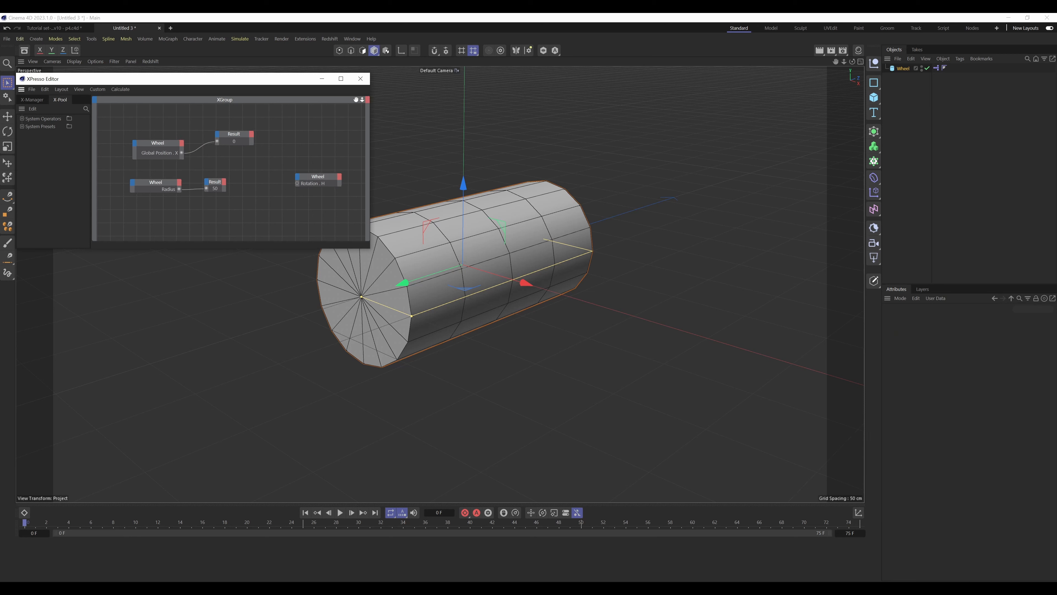
pyautogui.moveTo(304, 79); pyautogui.dragTo(324, 73)
pyautogui.moveTo(229, 218); pyautogui.dragTo(146, 203)
pyautogui.click(215, 190)
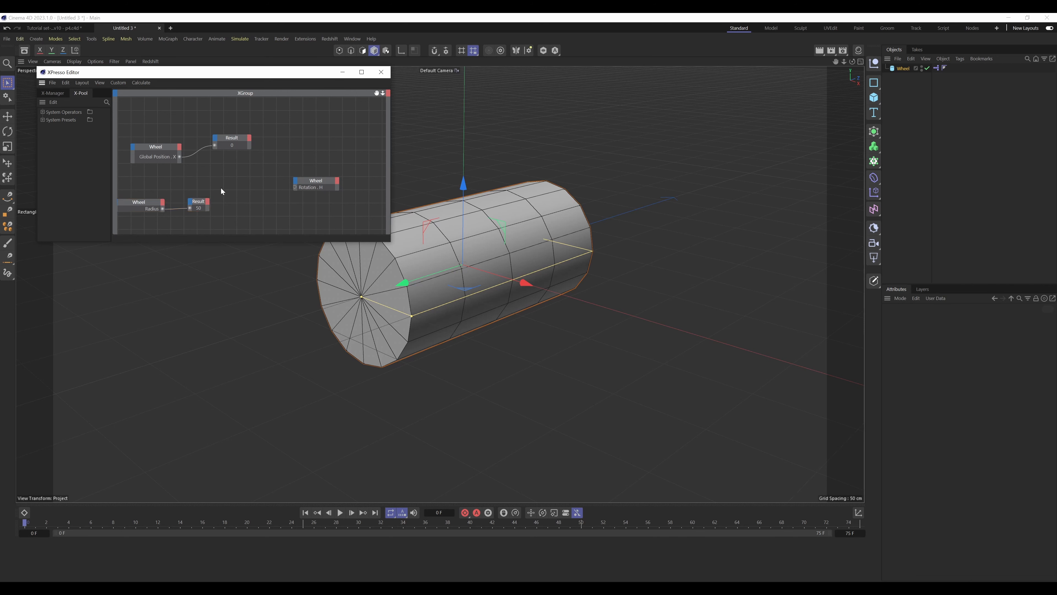
pyautogui.moveTo(220, 191); pyautogui.dragTo(280, 149, button='middle')
pyautogui.moveTo(319, 79); pyautogui.dragTo(262, 61)
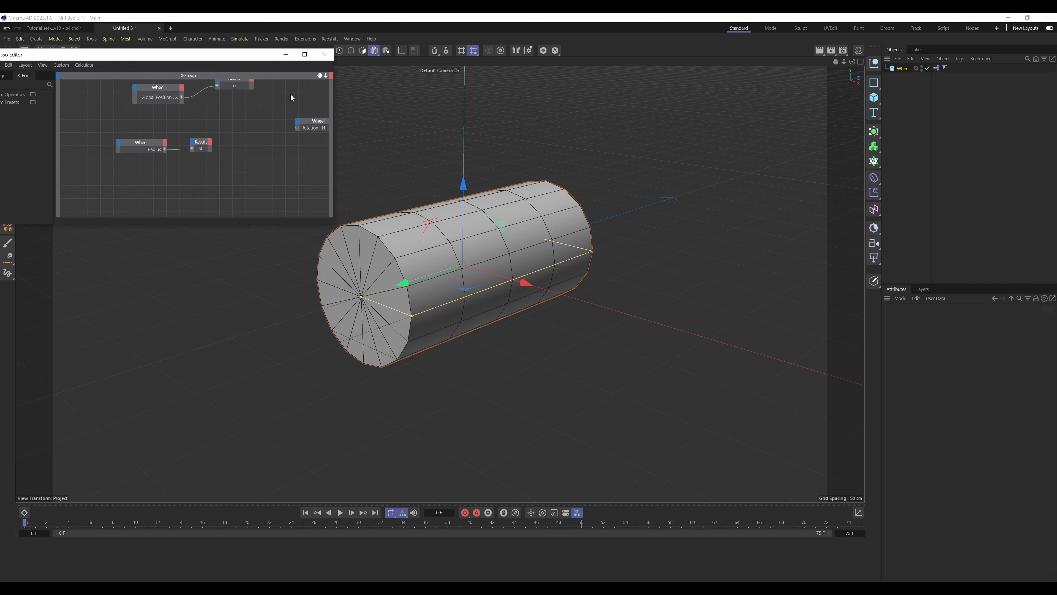
# Add a Formula node below the Radius Wheel node and set its formula to Pi
pyautogui.rightClick(149, 172)
pyautogui.moveTo(183, 192)
pyautogui.moveTo(216, 193)
pyautogui.moveTo(267, 221)
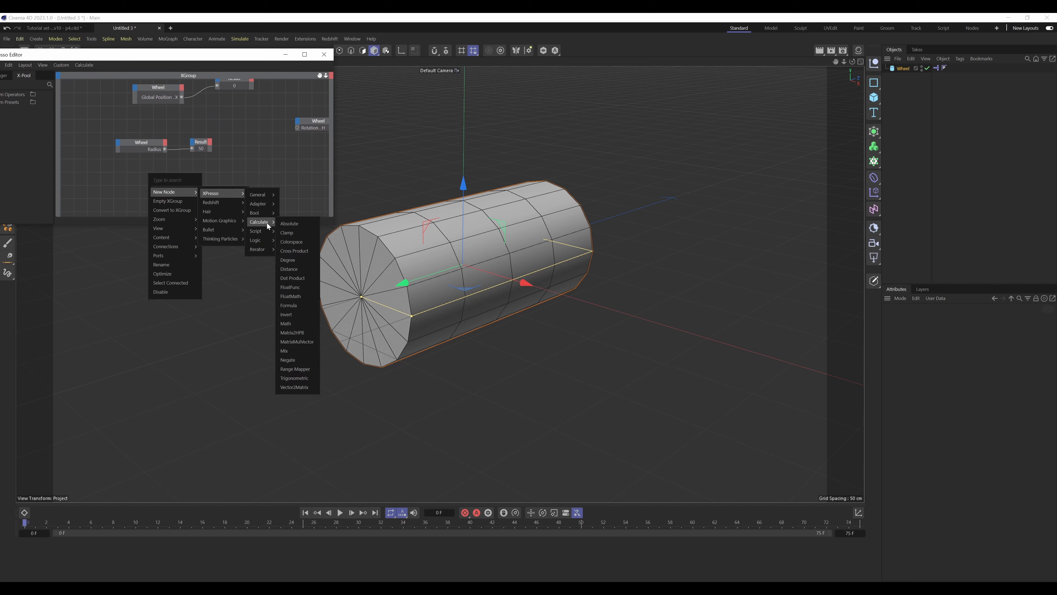
pyautogui.click(292, 306)
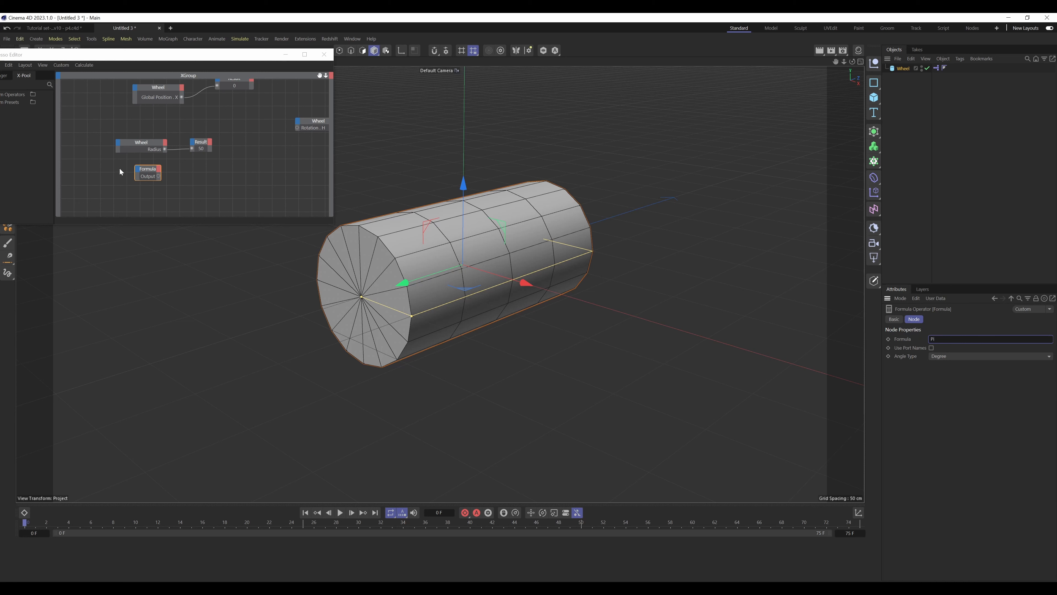
# Connect the Formula output to a copy of the Result node and shift the Radius Wheel and its Result aside
pyautogui.keyDown('ctrl'); pyautogui.moveTo(203, 142); pyautogui.dragTo(145, 194); pyautogui.keyUp('ctrl')
pyautogui.moveTo(228, 174); pyautogui.dragTo(100, 140)
pyautogui.click(167, 174)
# Add a Math node between the Radius Wheel node and the Formula node
pyautogui.rightClick(178, 171)
pyautogui.moveTo(209, 186)
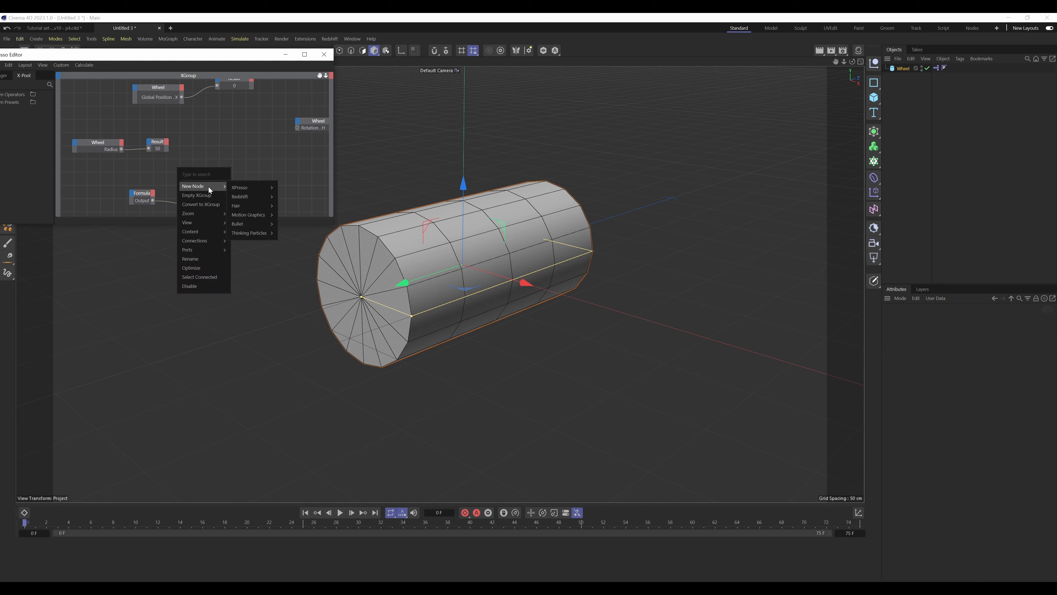
pyautogui.moveTo(262, 189)
pyautogui.moveTo(288, 215)
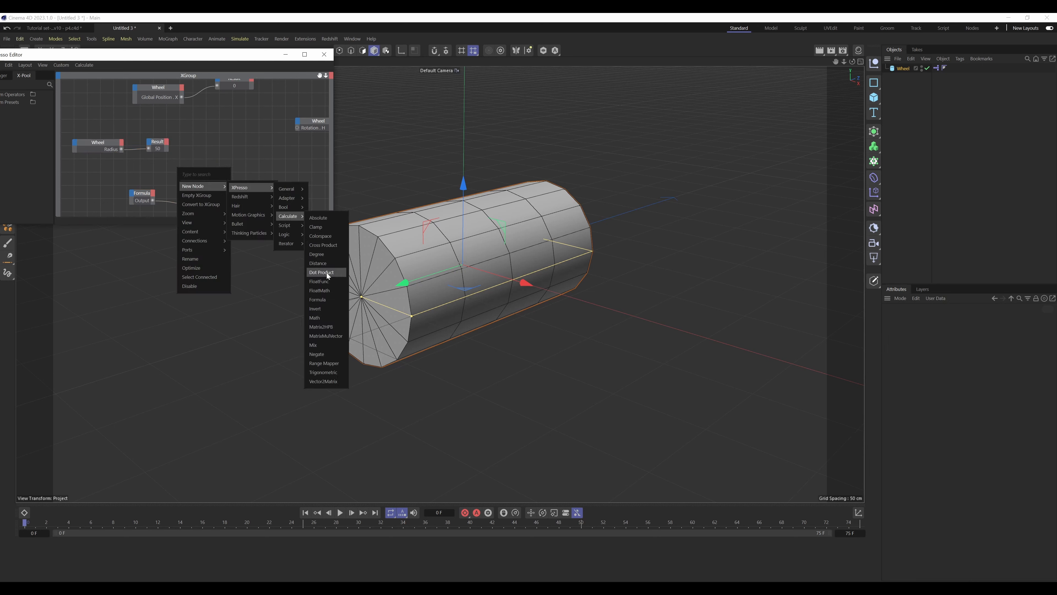
pyautogui.click(319, 318)
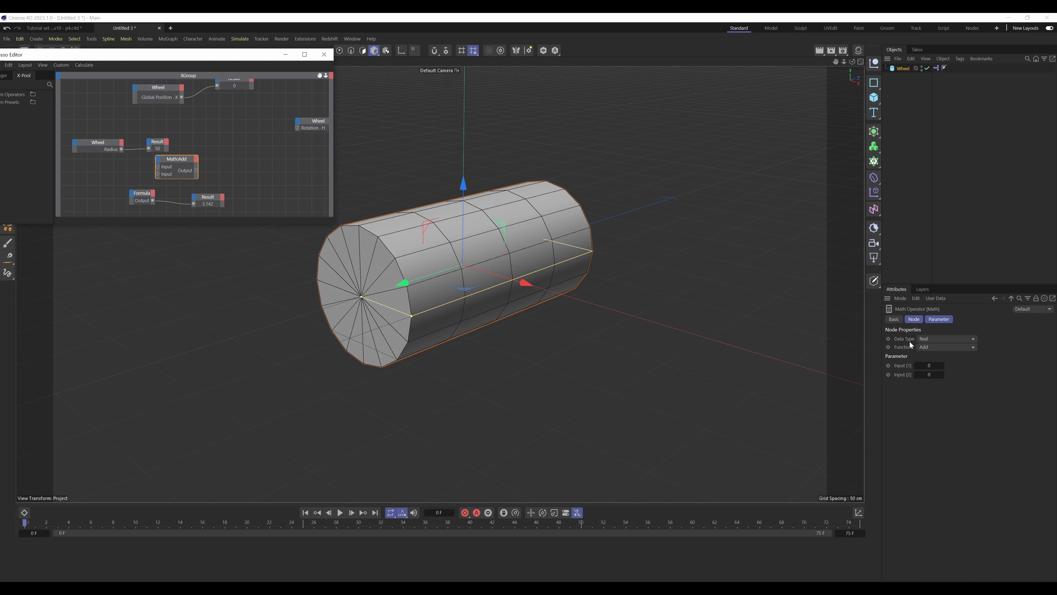
# Set the Math node to Multiply with a second input of 2 and connect the Wheel's Radius to its first input
pyautogui.click(939, 347)
pyautogui.click(935, 374)
pyautogui.click(936, 374)
pyautogui.write('2')
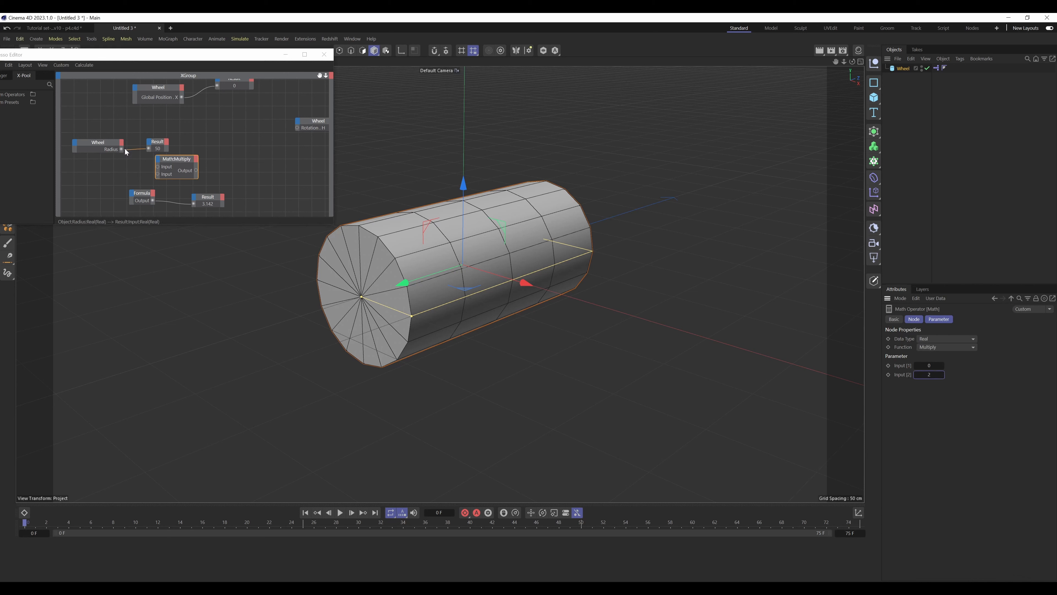
pyautogui.moveTo(124, 151); pyautogui.dragTo(159, 169)
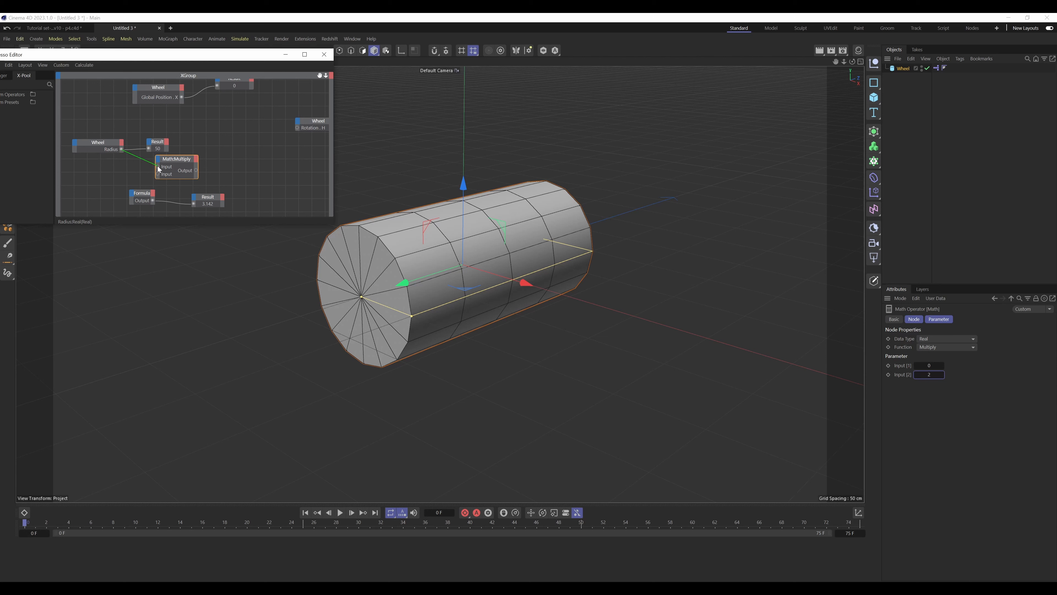
pyautogui.click(236, 171)
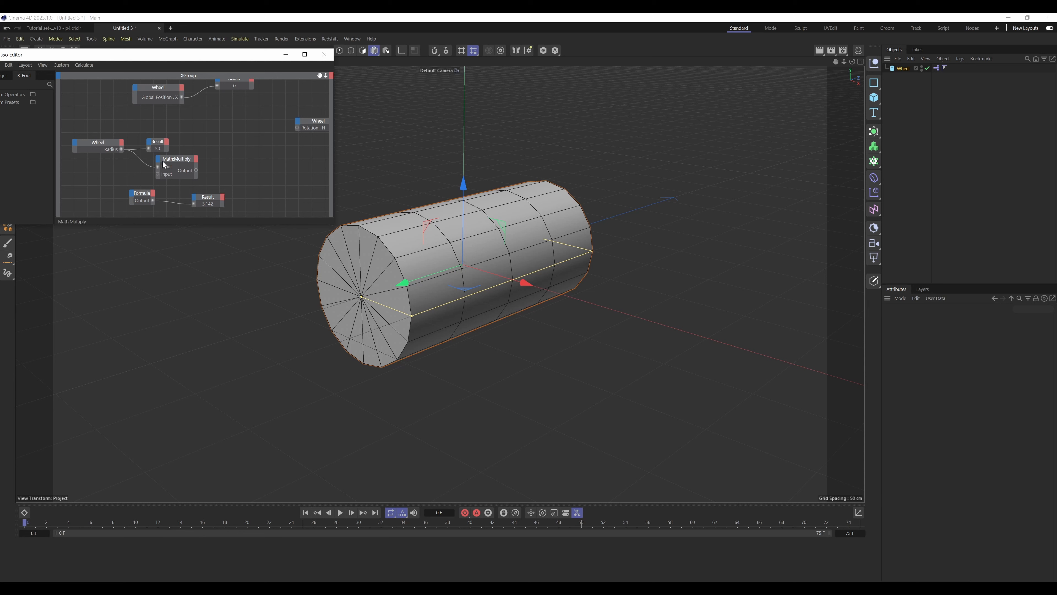
# Shift the Multiply node slightly towards the Radius Wheel node and rename it "Math - Diameter"
pyautogui.moveTo(166, 161); pyautogui.dragTo(153, 161)
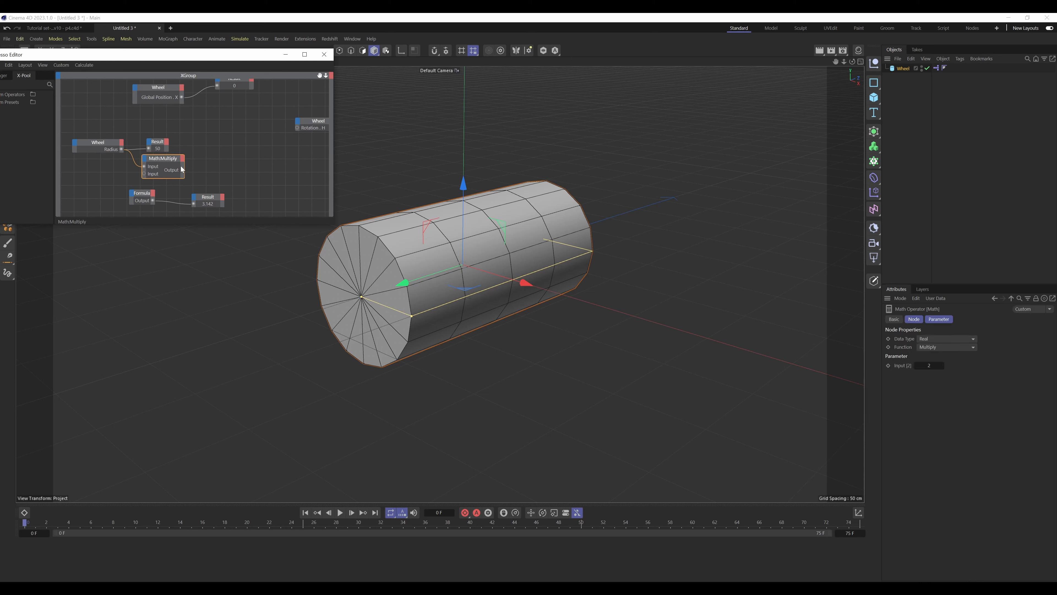
pyautogui.click(894, 319)
pyautogui.click(935, 339)
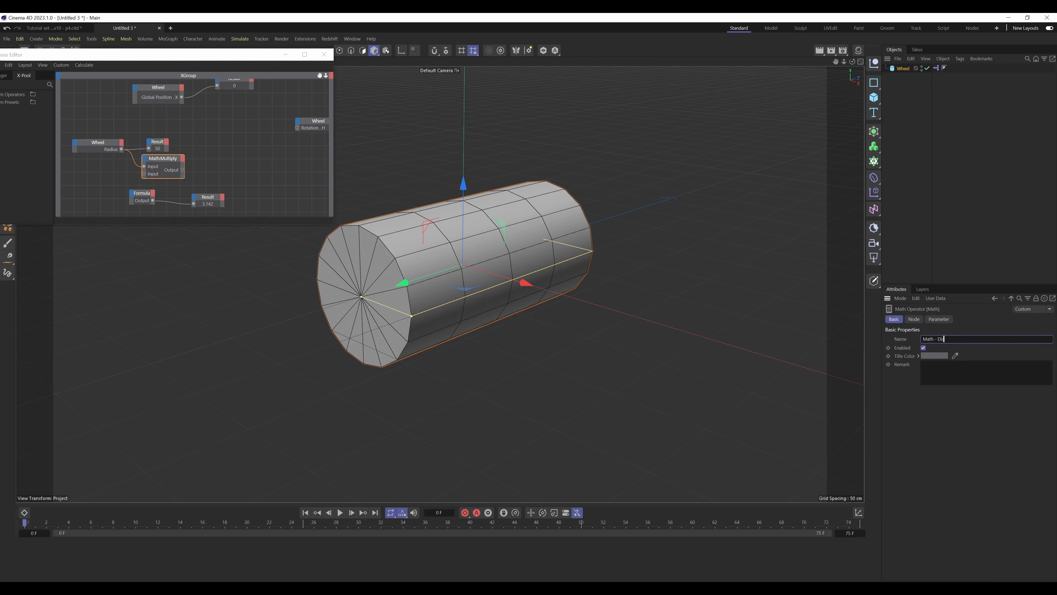
pyautogui.write('- Diameter')
pyautogui.press('Return')
# Connect a copy of the Result node to the Math - Diameter output and widen the Math node to fit its full name
pyautogui.moveTo(159, 144)
pyautogui.keyDown('ctrl'); pyautogui.mouseDown()
pyautogui.moveTo(195, 138)
pyautogui.moveTo(155, 160)
pyautogui.mouseUp(); pyautogui.keyUp('ctrl')
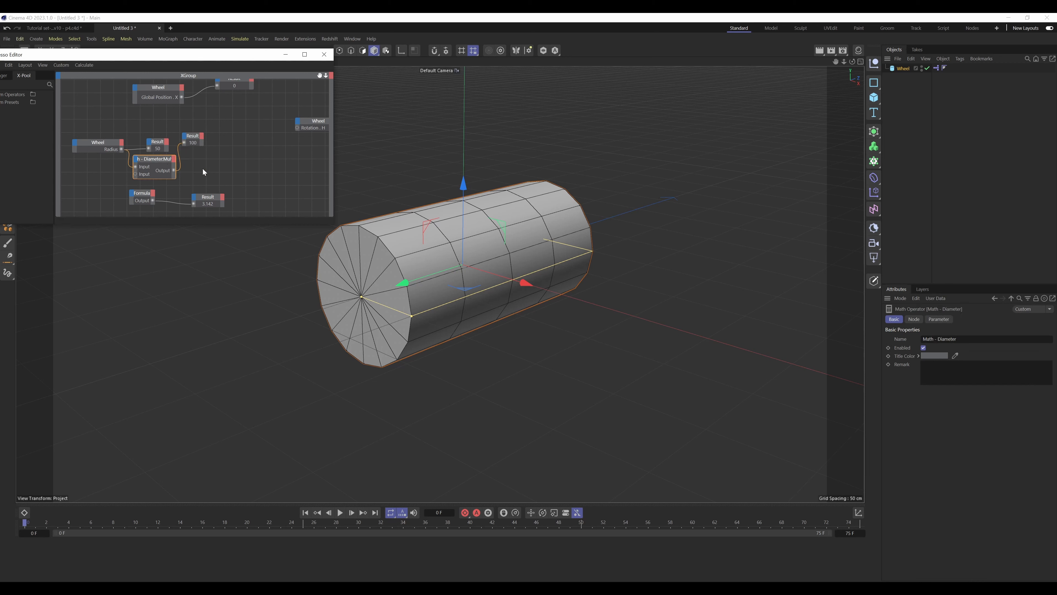
pyautogui.scroll(3, 204, 172)
pyautogui.moveTo(207, 186); pyautogui.dragTo(230, 159, button='middle')
pyautogui.scroll(1, 208, 185)
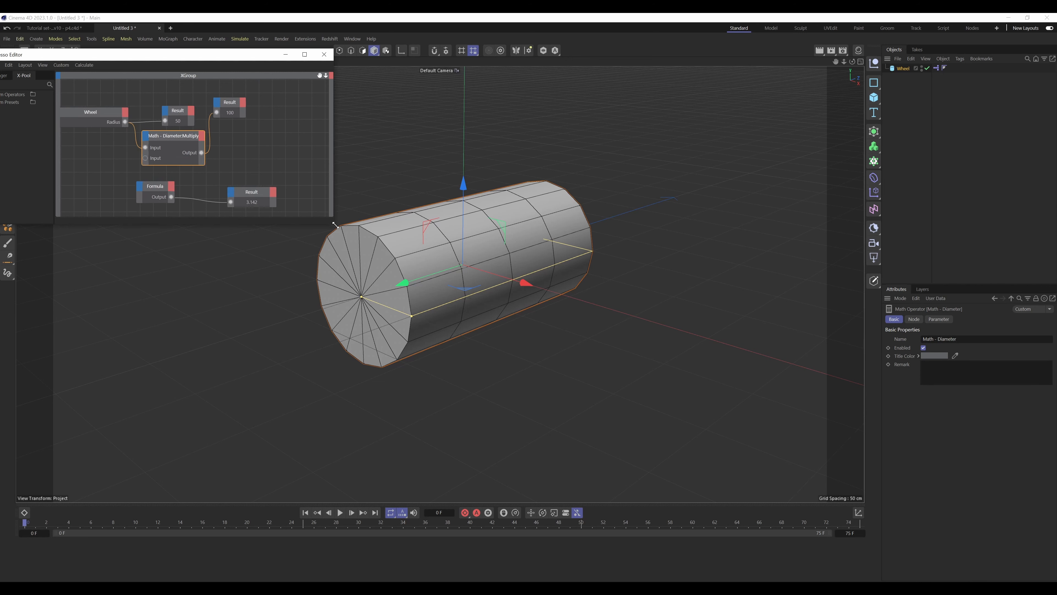
pyautogui.moveTo(335, 225); pyautogui.dragTo(351, 236)
pyautogui.moveTo(217, 166); pyautogui.dragTo(252, 169)
pyautogui.scroll(-2, 280, 120)
pyautogui.scroll(-3, 295, 120)
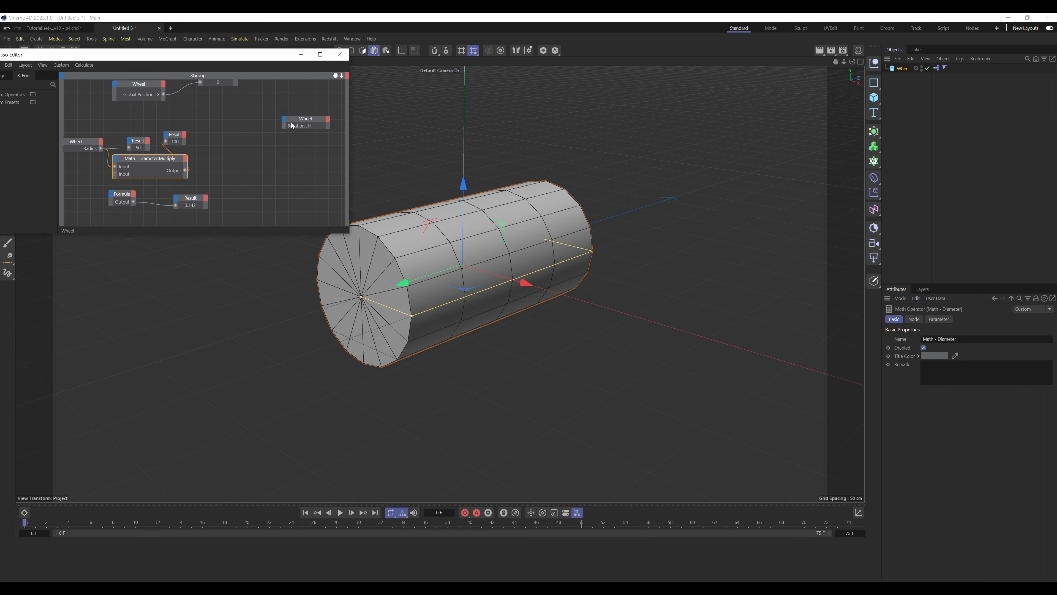
# Duplicate the Math - Diameter node beside the original and rename the copy "Math"
pyautogui.keyDown('ctrl'); pyautogui.moveTo(164, 161); pyautogui.dragTo(264, 162); pyautogui.keyUp('ctrl')
pyautogui.moveTo(956, 339); pyautogui.dragTo(933, 339)
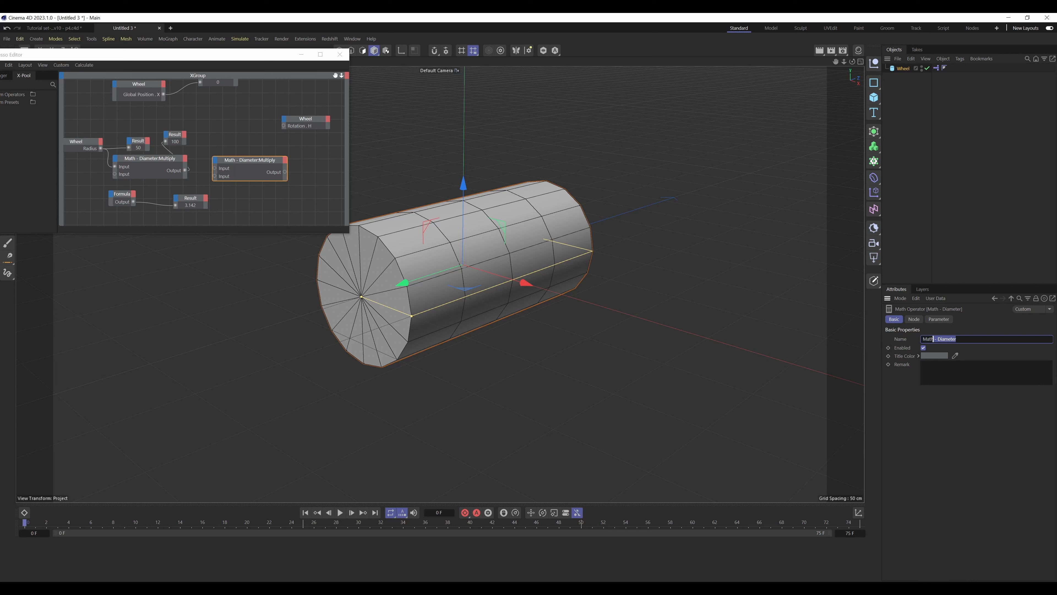
pyautogui.press('BackSpace')
pyautogui.press('Return')
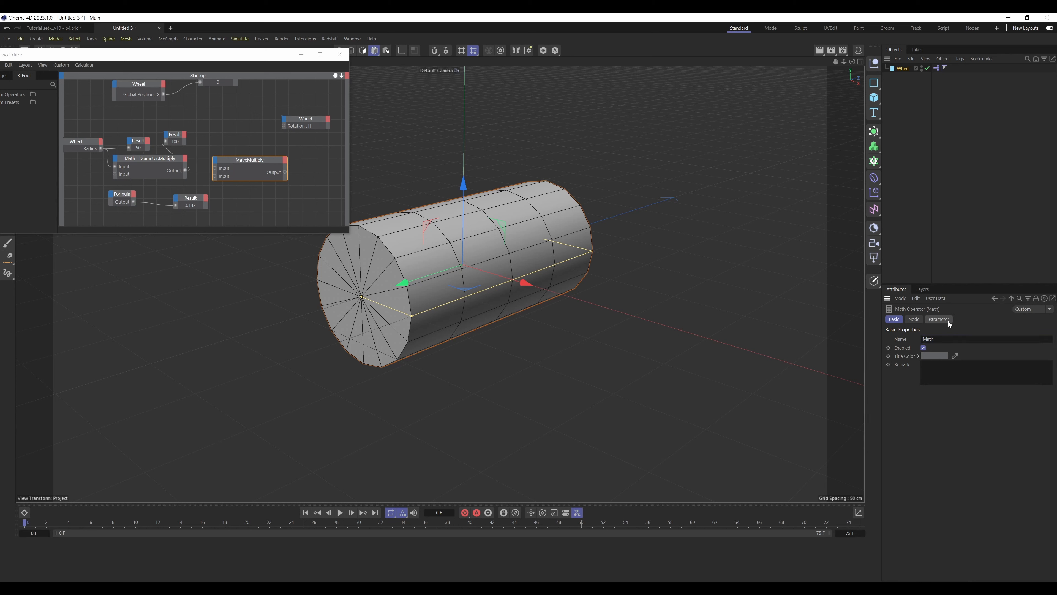
# Connect the Math - Diameter and Formula outputs to the new Multiply node's inputs and its output to a Result copy
pyautogui.click(949, 321)
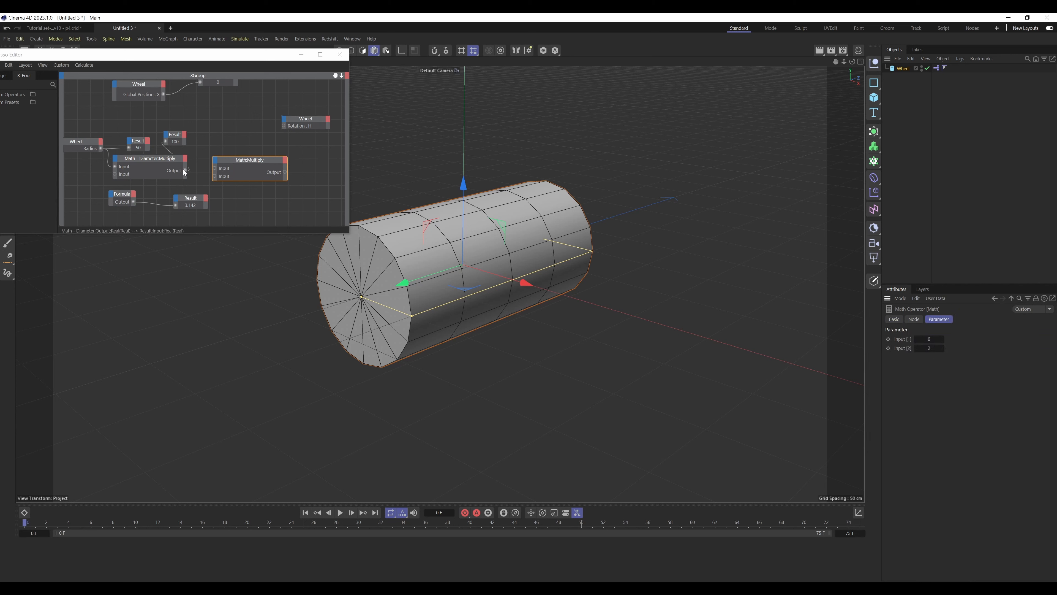
pyautogui.moveTo(185, 171); pyautogui.dragTo(203, 173)
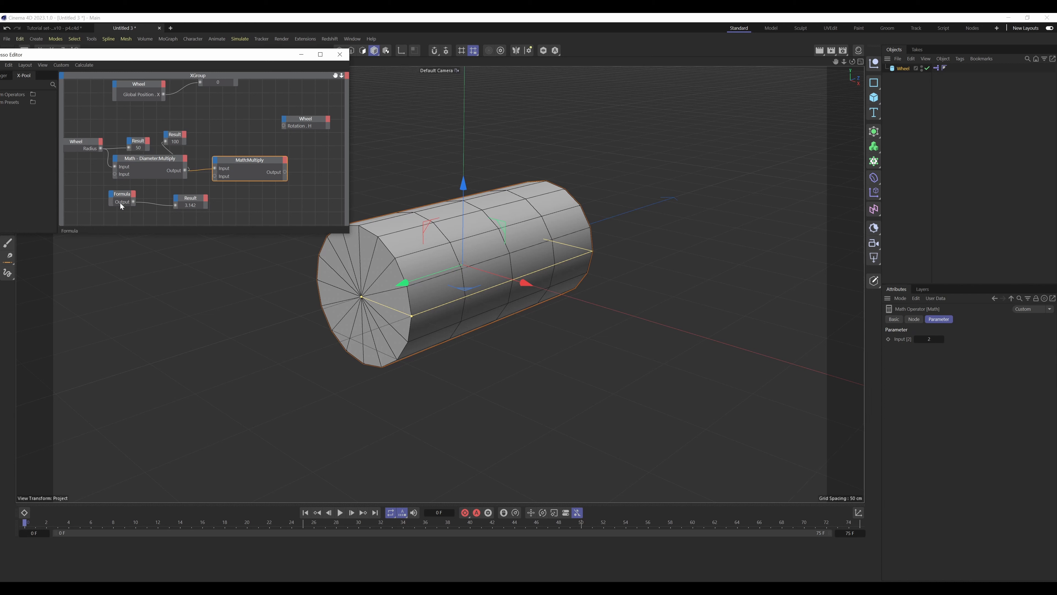
pyautogui.moveTo(133, 202); pyautogui.dragTo(300, 157)
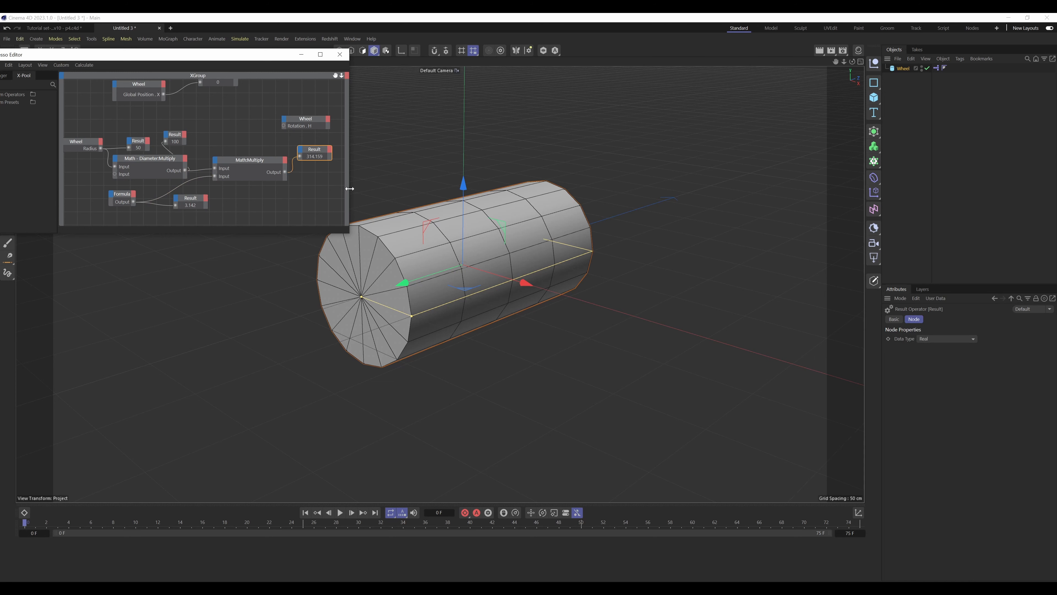
# Widen the XPresso Editor and move the radius, diameter and formula nodes to make room beside the last Result node
pyautogui.moveTo(349, 189); pyautogui.dragTo(417, 190)
pyautogui.moveTo(371, 219); pyautogui.dragTo(109, 132)
pyautogui.moveTo(216, 137); pyautogui.dragTo(173, 144)
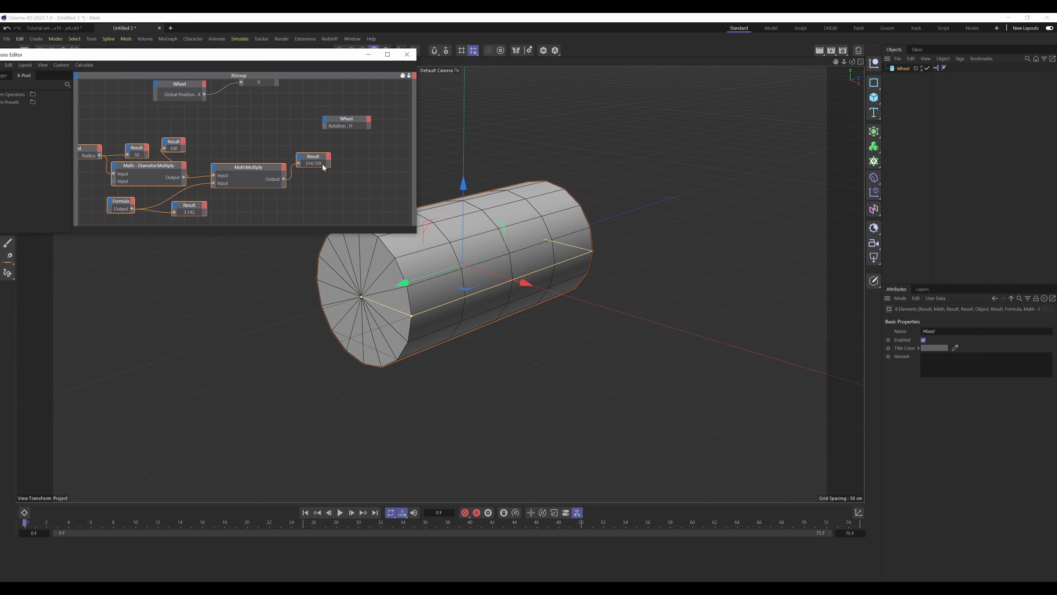
pyautogui.moveTo(316, 165); pyautogui.dragTo(322, 169)
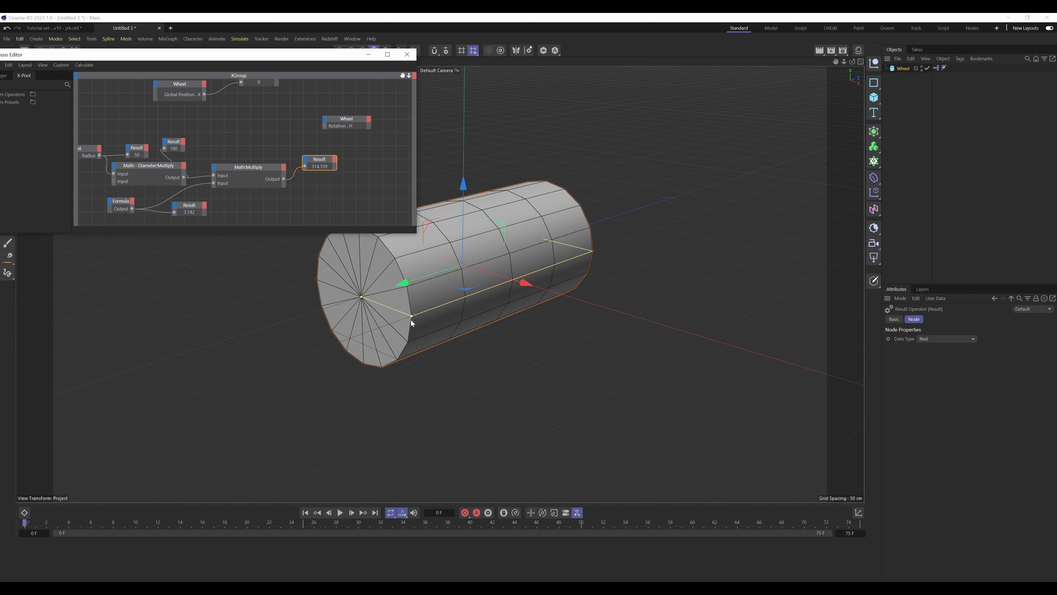
# Review the node chain from the Wheel's Radius through Math - Diameter and Formula to the final circumference Result
pyautogui.click(374, 176)
pyautogui.moveTo(373, 176); pyautogui.dragTo(409, 169, button='middle')
pyautogui.click(183, 158)
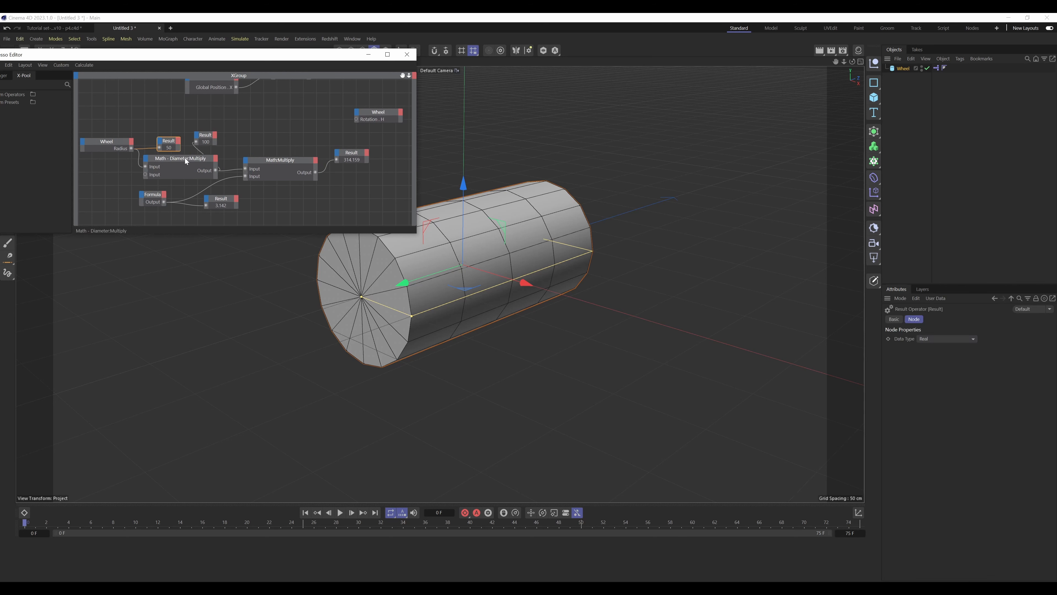
pyautogui.click(214, 144)
pyautogui.click(280, 165)
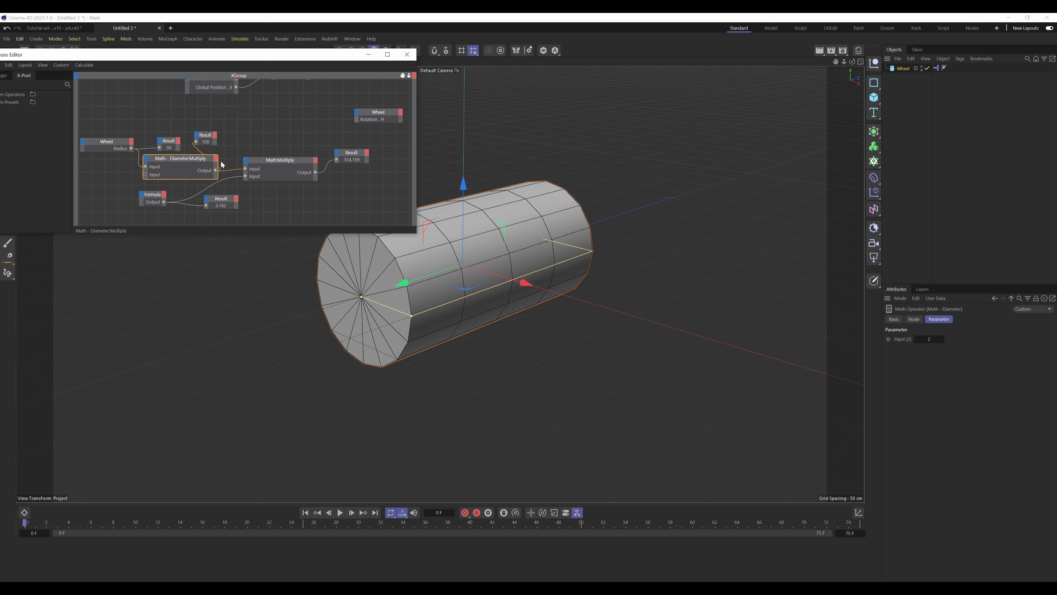
pyautogui.click(346, 162)
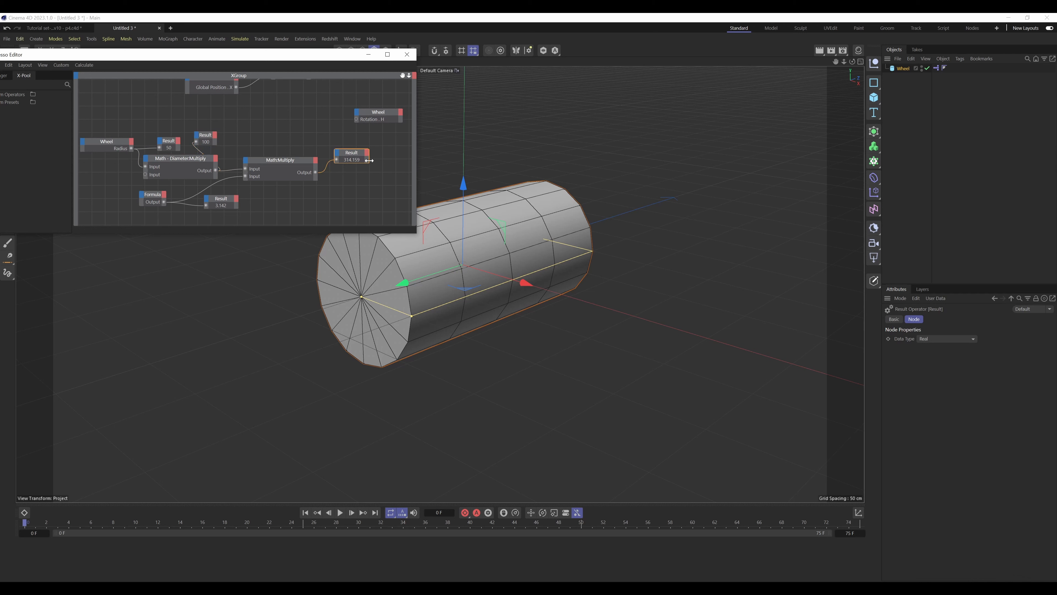
pyautogui.click(359, 177)
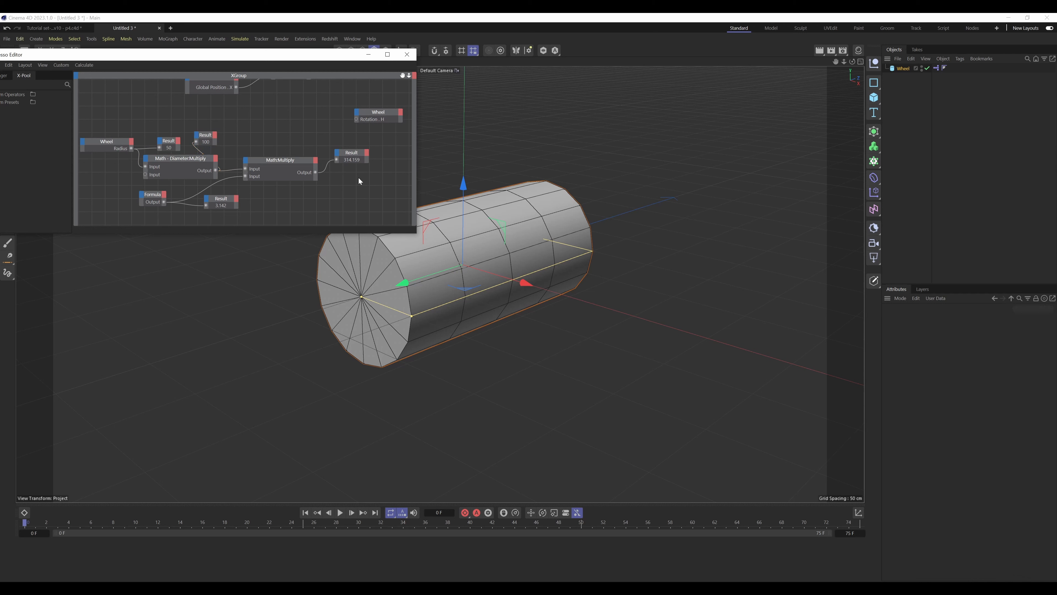
# Move the Wheel node with the Rotation . H port aside and add a Range Mapper node in the freed space
pyautogui.moveTo(358, 177); pyautogui.dragTo(262, 208, button='middle')
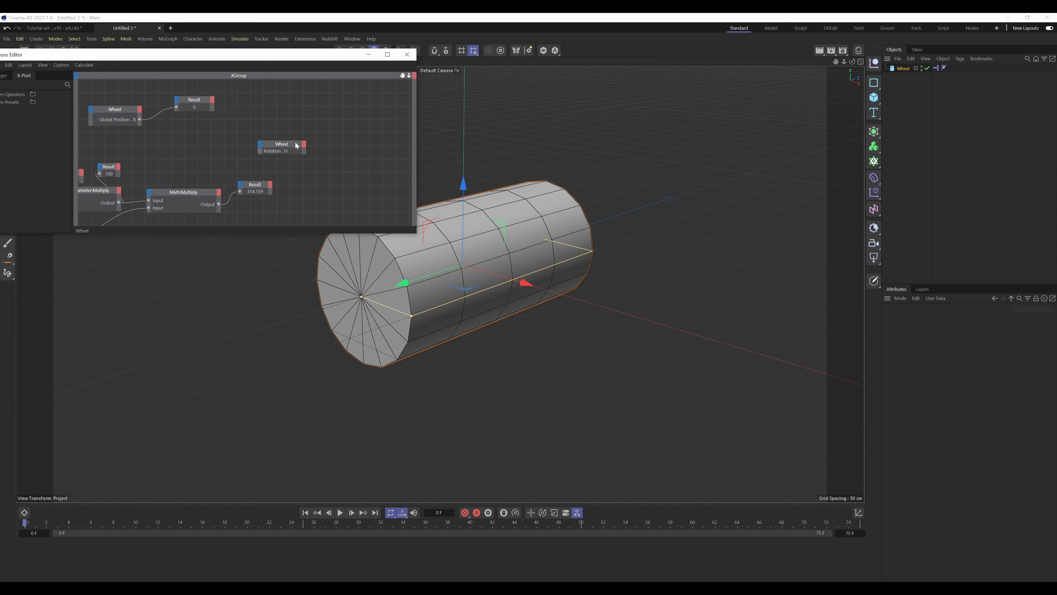
pyautogui.moveTo(282, 144); pyautogui.dragTo(331, 153)
pyautogui.click(180, 143)
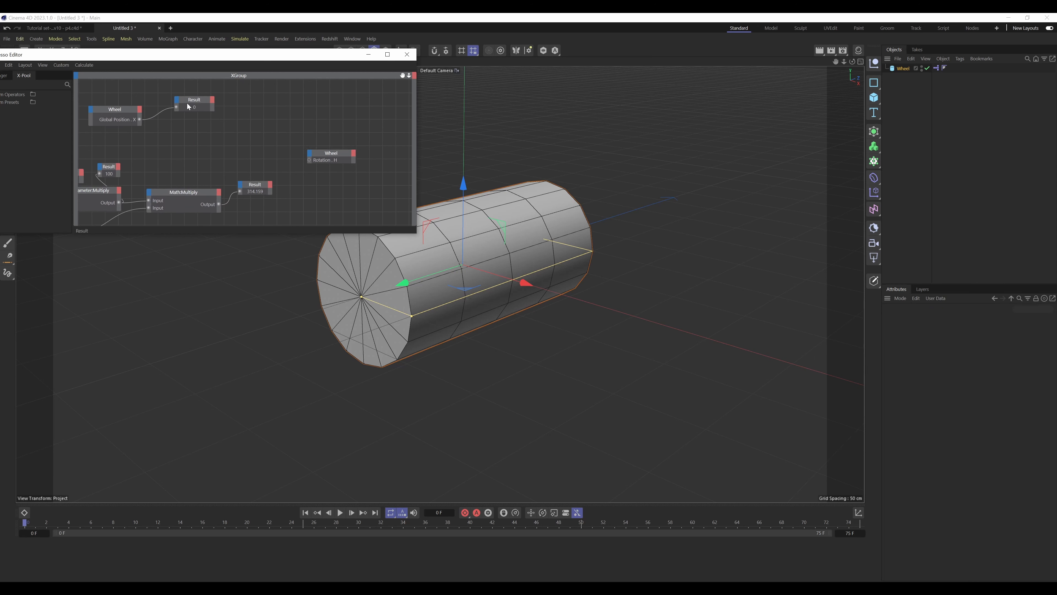
pyautogui.rightClick(261, 130)
pyautogui.moveTo(287, 146)
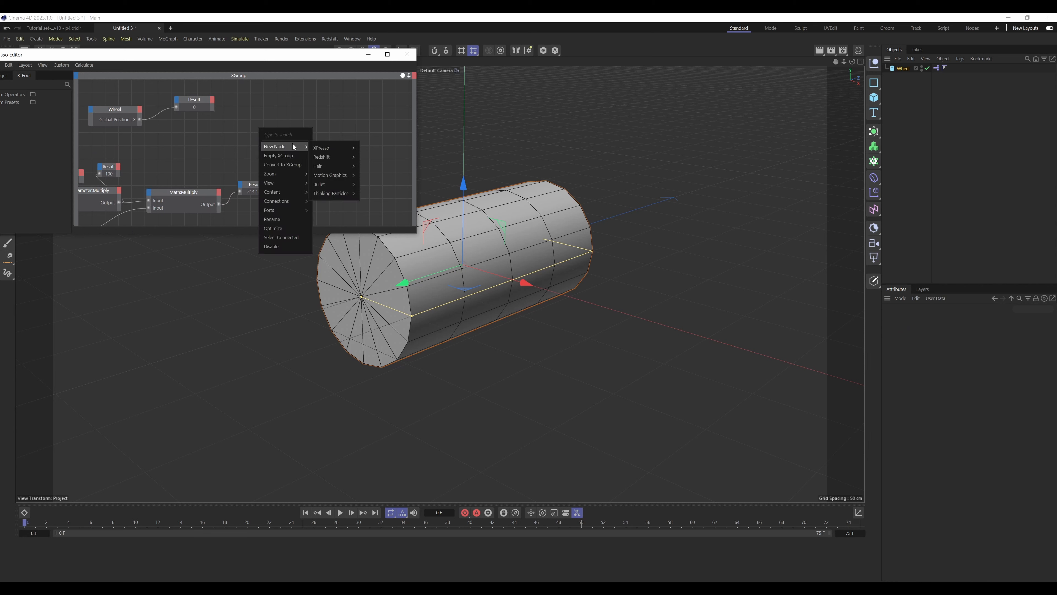
pyautogui.moveTo(333, 148)
pyautogui.moveTo(372, 151)
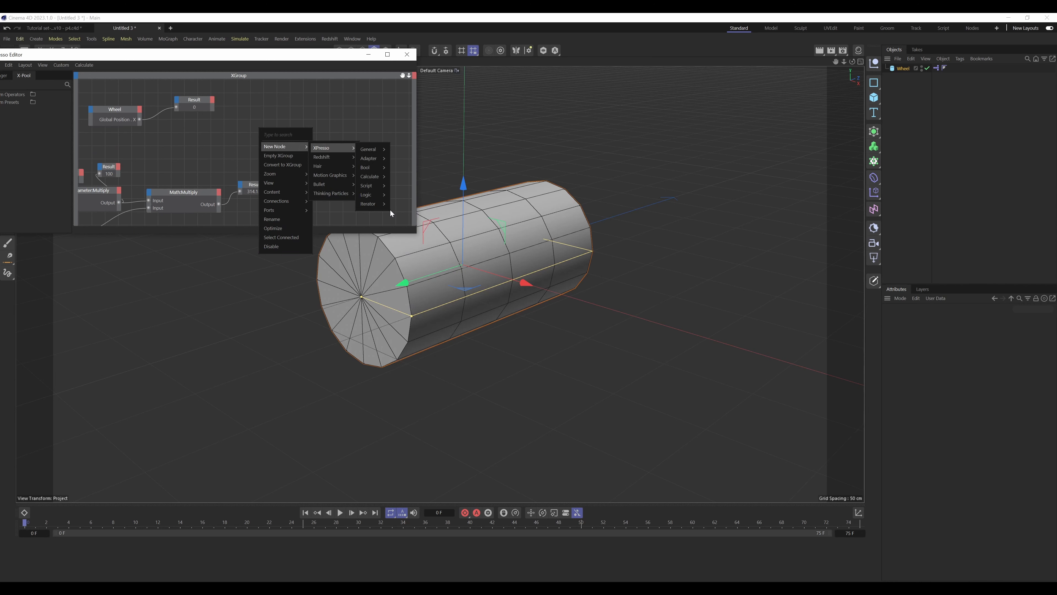
pyautogui.moveTo(378, 179)
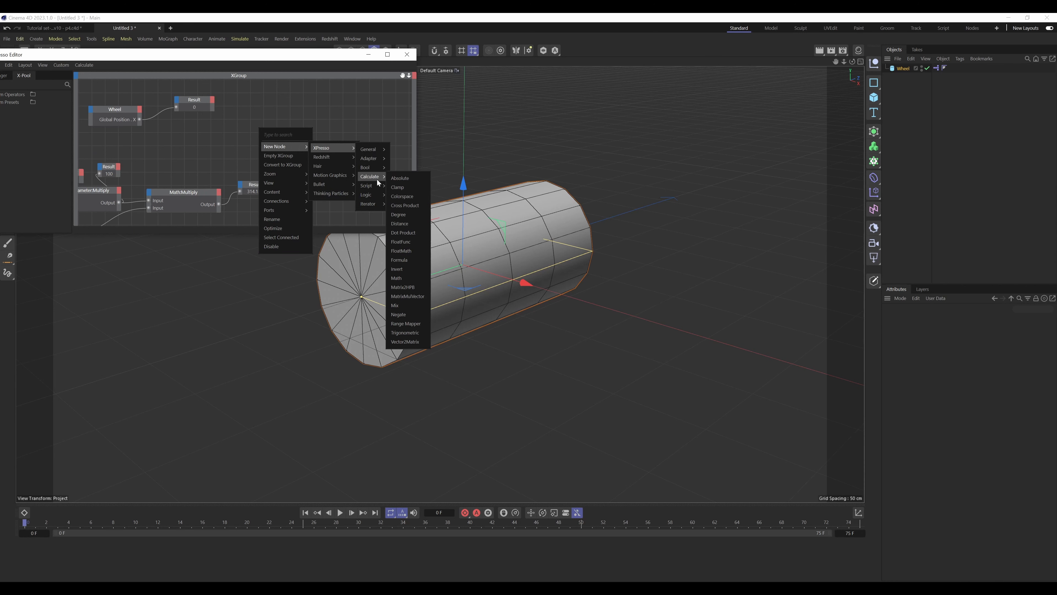
pyautogui.click(406, 324)
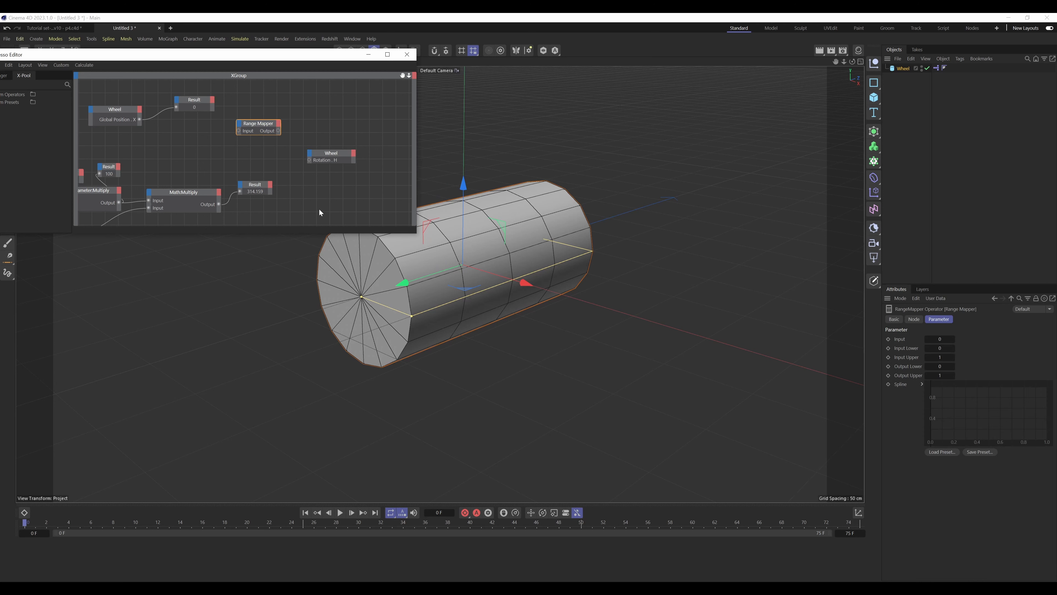
# Place the Range Mapper between the two Wheel nodes and connect the Global Position . X output to its input
pyautogui.moveTo(263, 129); pyautogui.dragTo(210, 143)
pyautogui.click(138, 119)
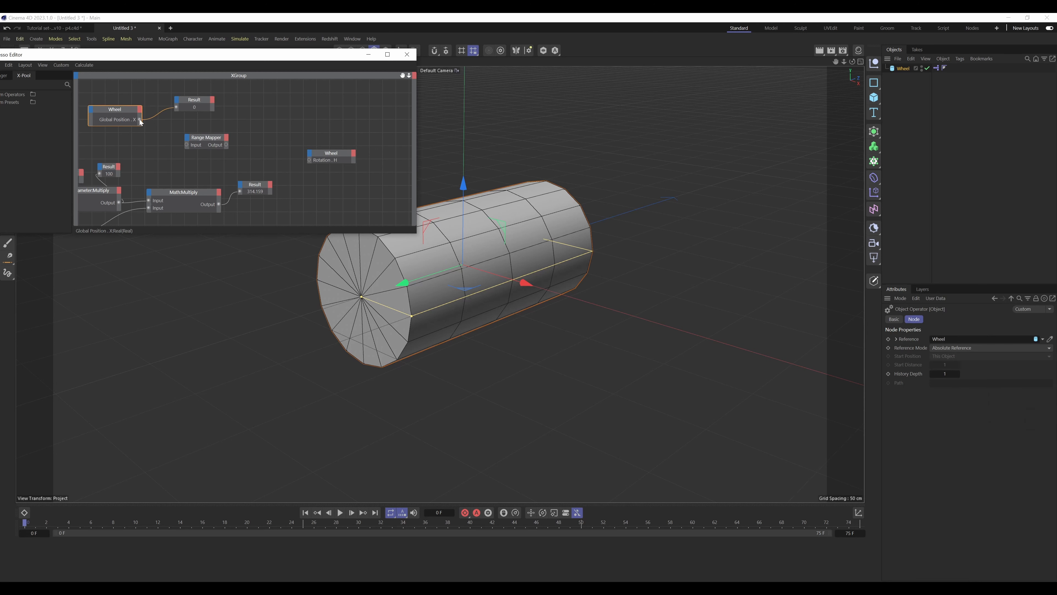
pyautogui.moveTo(185, 146); pyautogui.dragTo(213, 136)
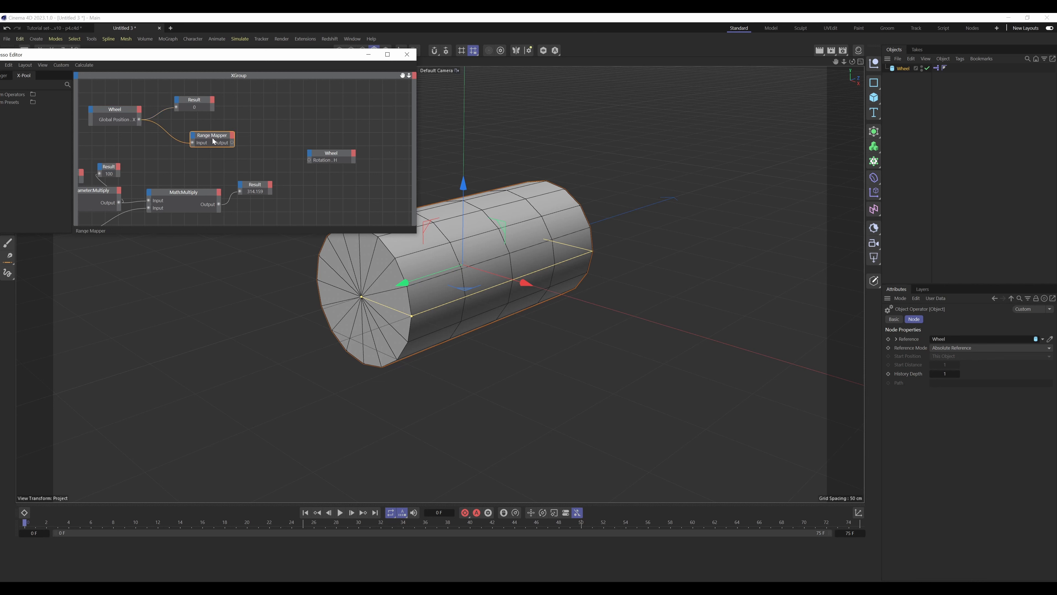
# Set the Range Mapper's Output Range to Degree
pyautogui.click(920, 319)
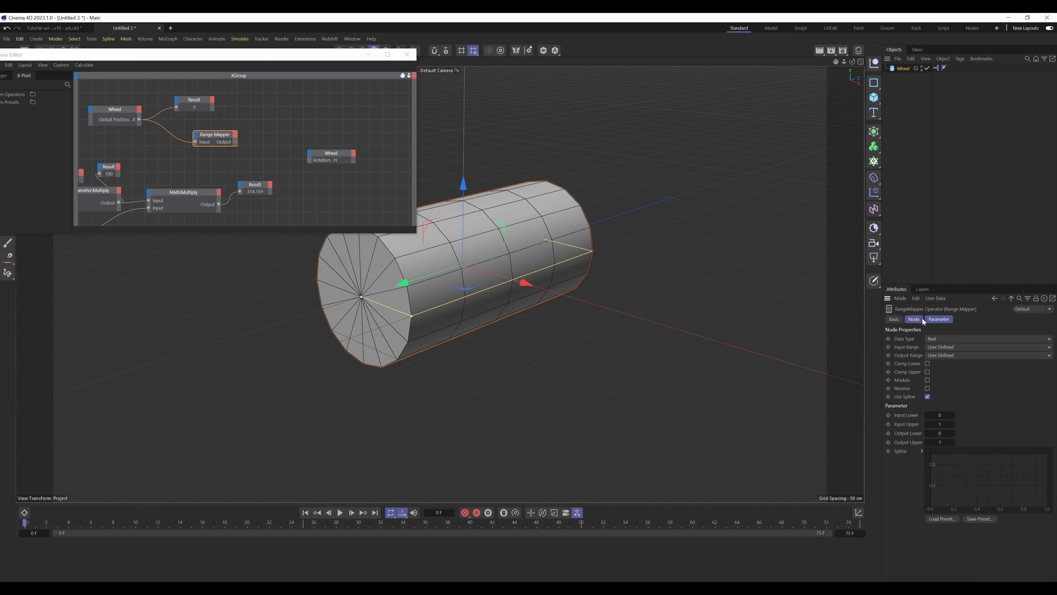
pyautogui.click(956, 355)
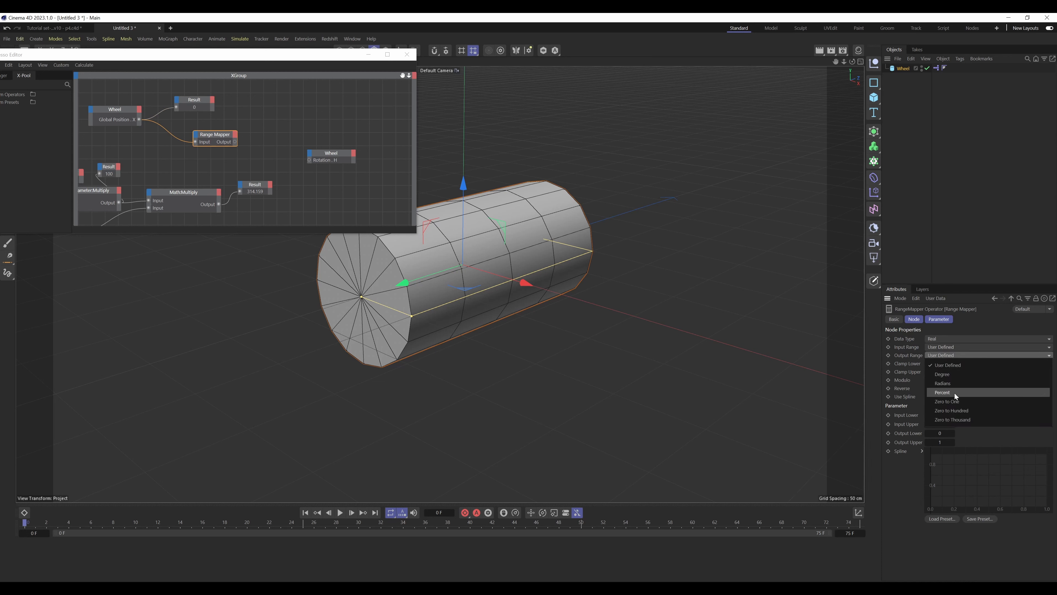
pyautogui.click(952, 374)
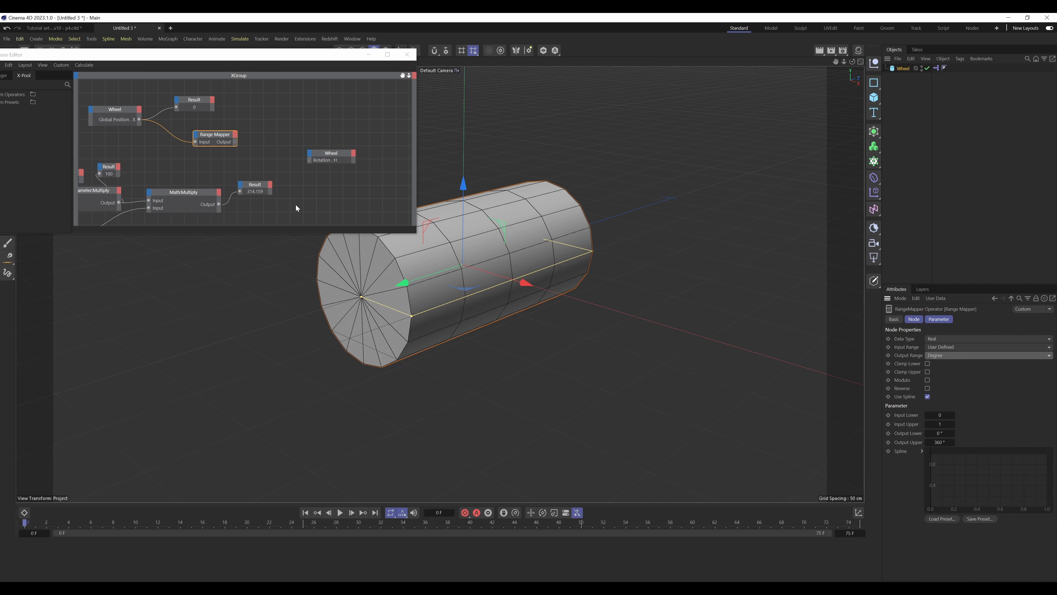
# Connect the circumference Multiply output to the Range Mapper's Input Upper, and the mapper's output to the Wheel's Rotation . H
pyautogui.moveTo(220, 204); pyautogui.dragTo(275, 149)
pyautogui.click(212, 161)
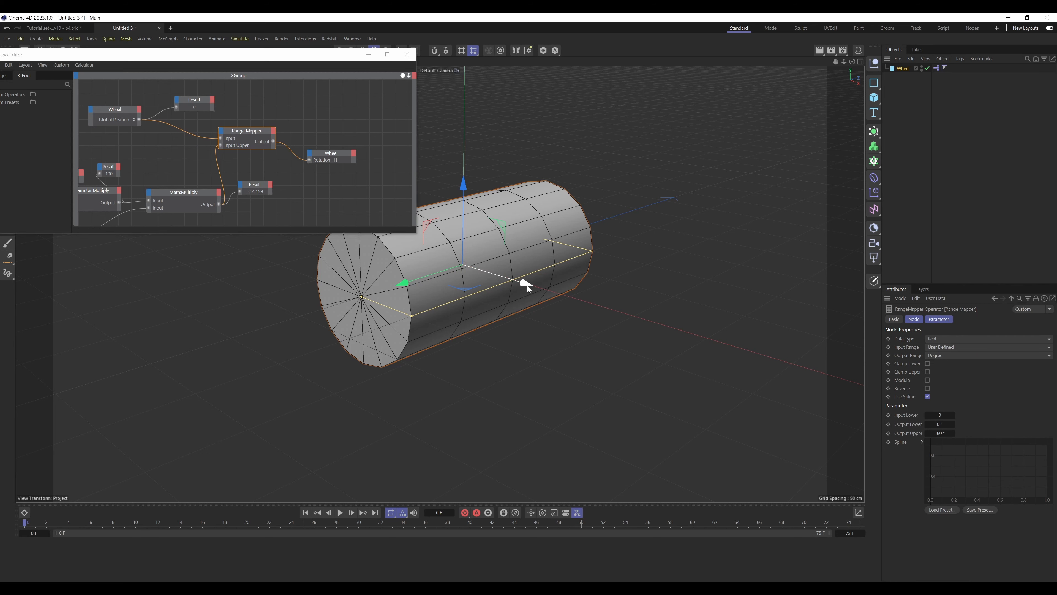
# Test the wheel's rotation by moving it about 48 cm along X, and reset its X position to 0 cm
pyautogui.moveTo(527, 285); pyautogui.dragTo(578, 313)
pyautogui.click(910, 68)
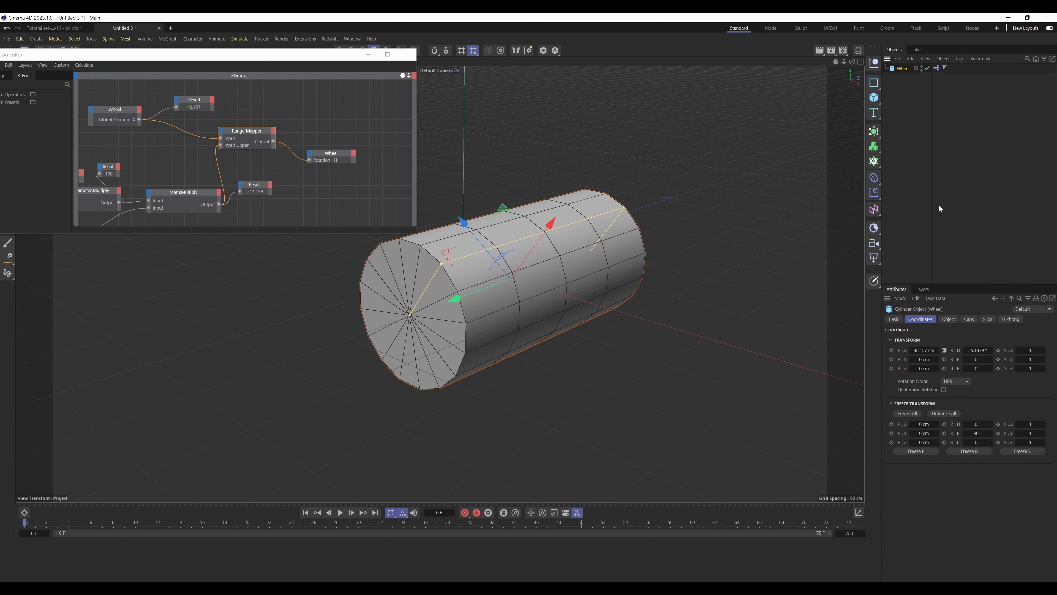
pyautogui.rightClick(938, 350)
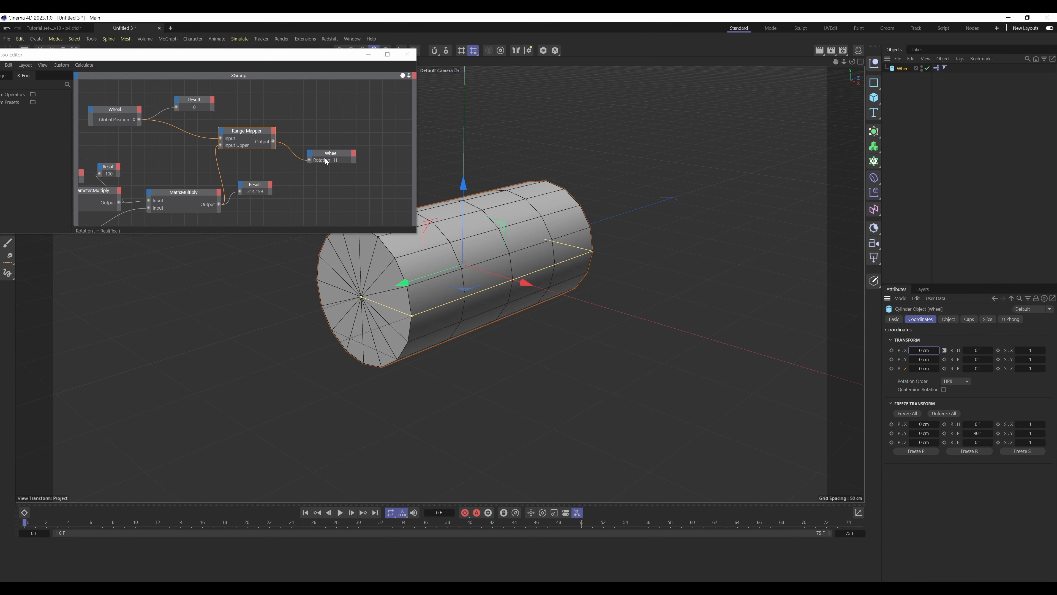
# Set the Range Mapper's Output Upper to -360° and test the roll by moving the wheel about 62 cm along X
pyautogui.click(290, 142)
pyautogui.click(263, 132)
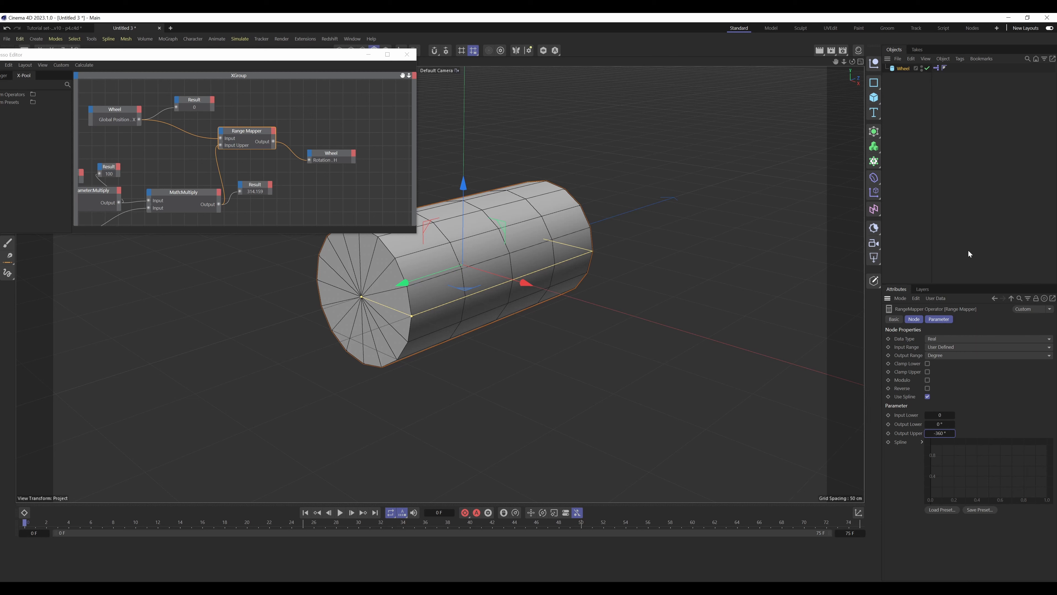
pyautogui.click(938, 123)
pyautogui.click(907, 69)
pyautogui.moveTo(507, 279); pyautogui.dragTo(569, 308)
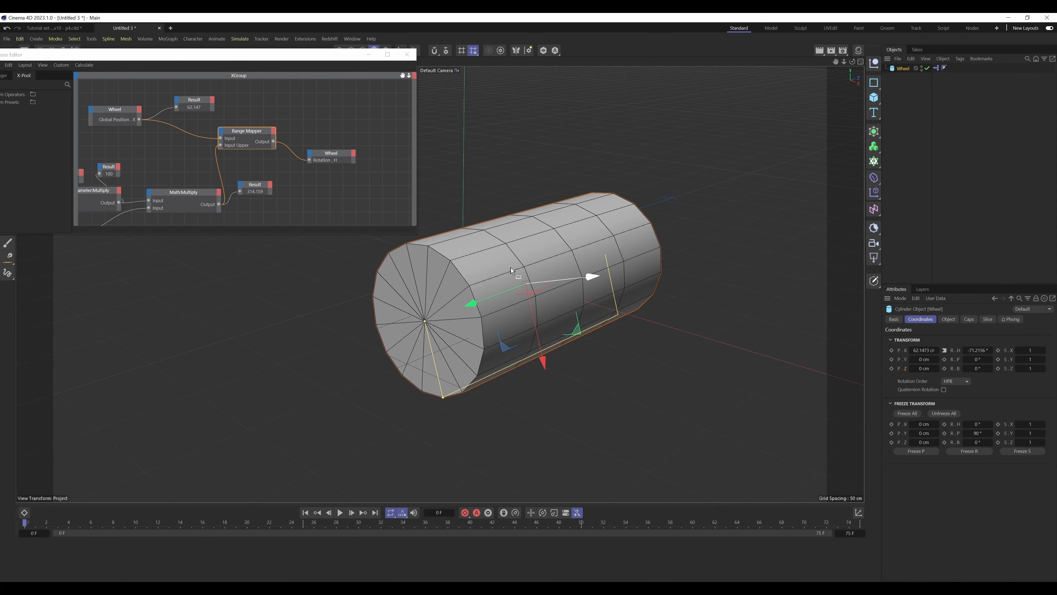
# Reduce the Wheel cylinder's radius to 18 cm
pyautogui.keyDown('alt'); pyautogui.moveTo(340, 202); pyautogui.dragTo(438, 171, button='middle'); pyautogui.keyUp('alt')
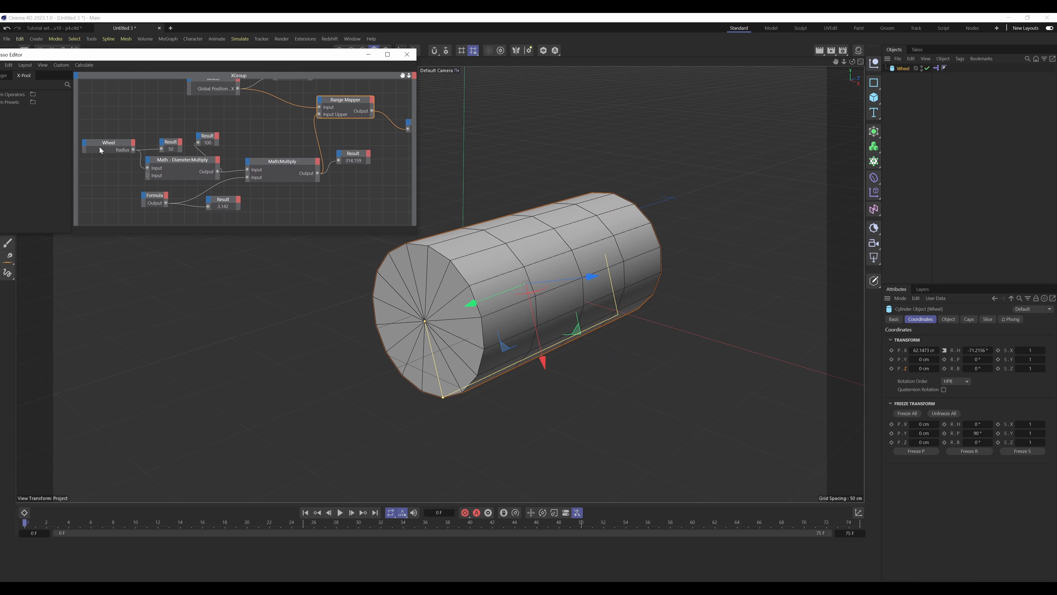
pyautogui.click(105, 143)
pyautogui.click(904, 68)
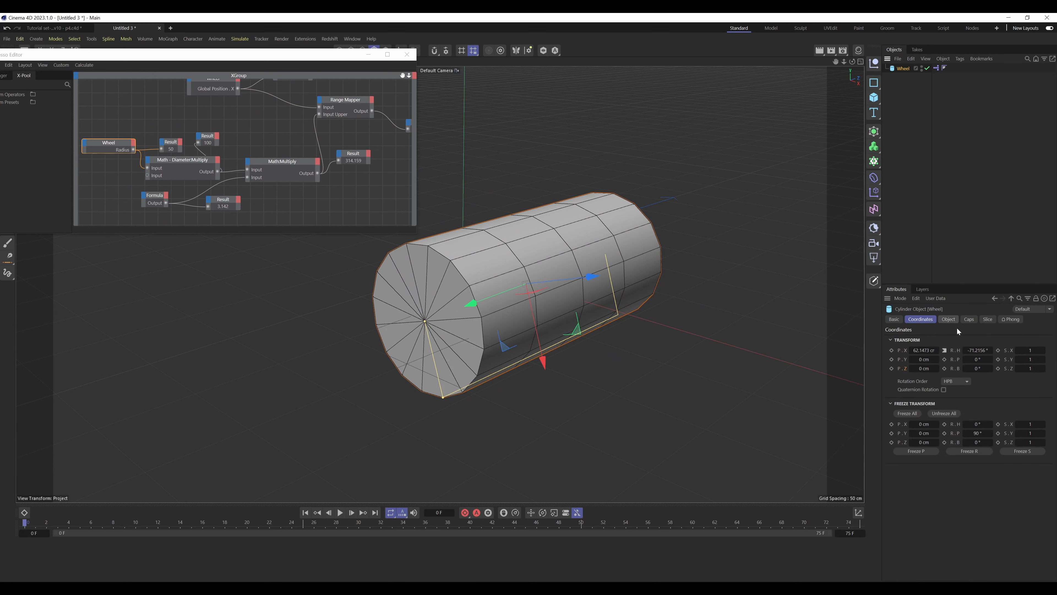
pyautogui.click(950, 319)
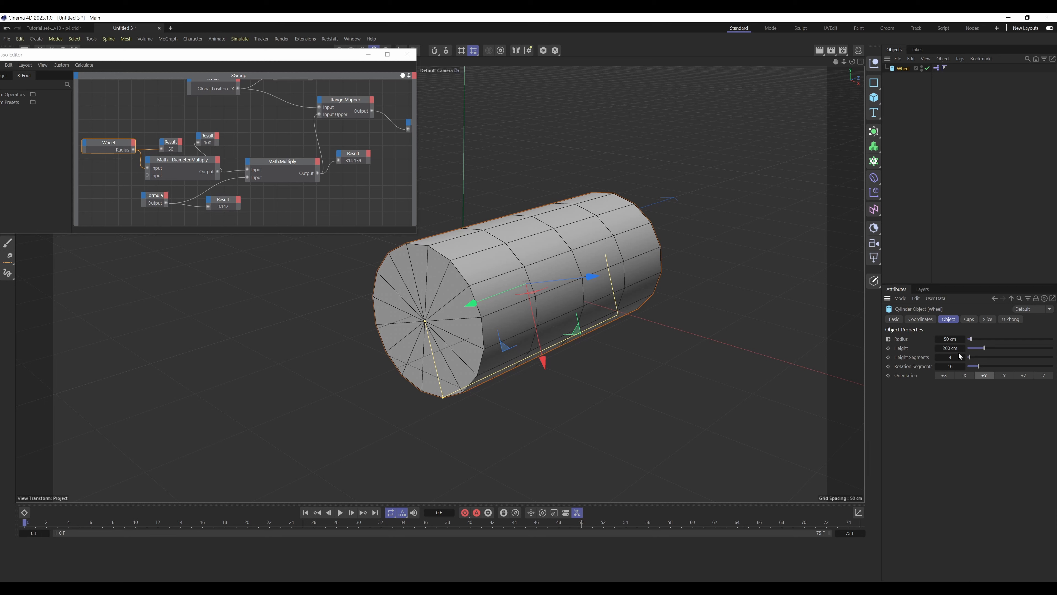
pyautogui.click(937, 339)
pyautogui.click(937, 339)
pyautogui.click(938, 339)
pyautogui.click(938, 339)
pyautogui.click(938, 338)
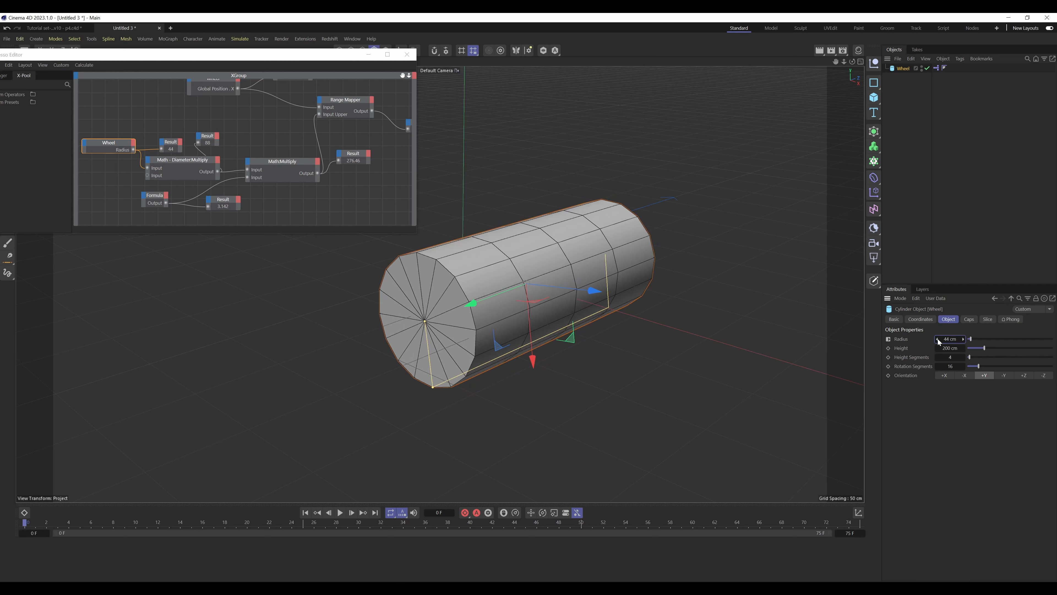
pyautogui.click(938, 339)
pyautogui.click(938, 339)
pyautogui.click(938, 338)
pyautogui.moveTo(938, 339); pyautogui.dragTo(927, 339)
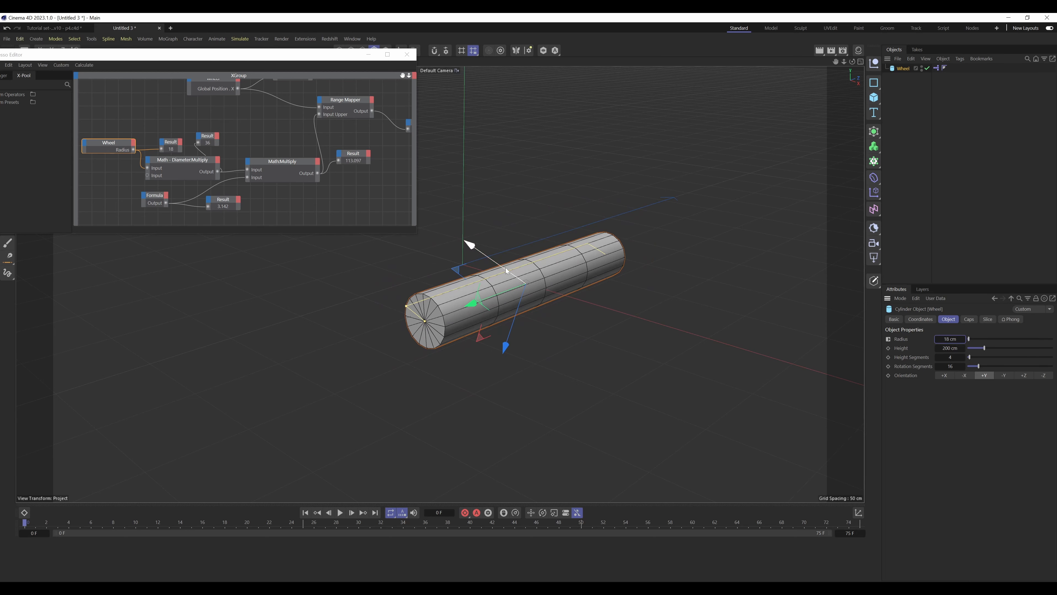
# Undo a trial move along the wheel's own axis, and slide the wheel along X using world coordinates in an end-on view
pyautogui.moveTo(502, 268); pyautogui.dragTo(571, 289)
pyautogui.hotkey('ctrl', 'z')
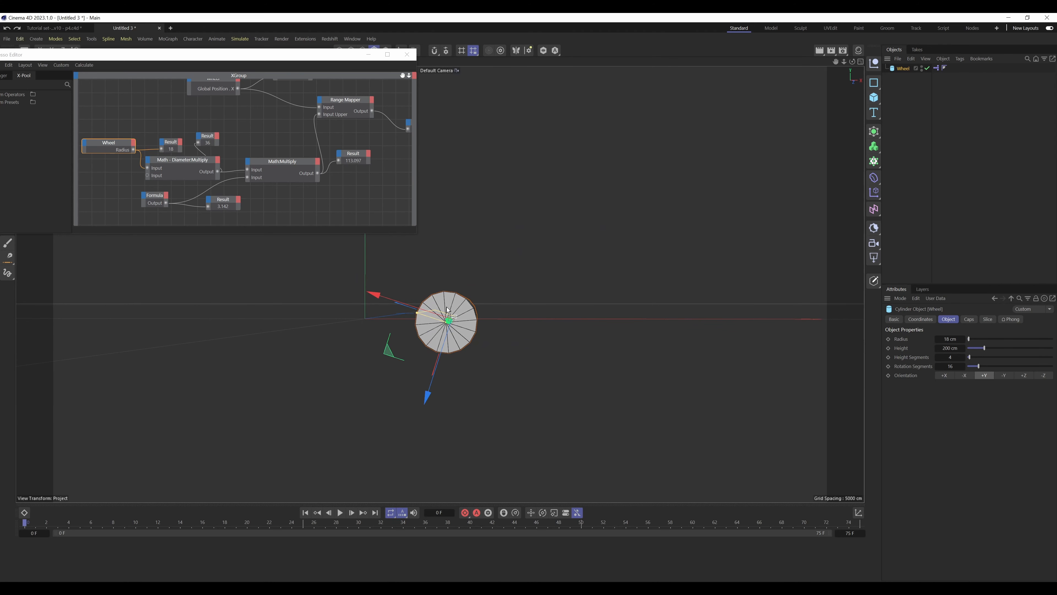
pyautogui.press('w')
pyautogui.moveTo(506, 314); pyautogui.dragTo(538, 323)
# Test the roll by reducing the wheel's radius to 7 cm and enlarging it again, sliding the wheel along X after each change
pyautogui.moveTo(950, 339); pyautogui.dragTo(943, 340)
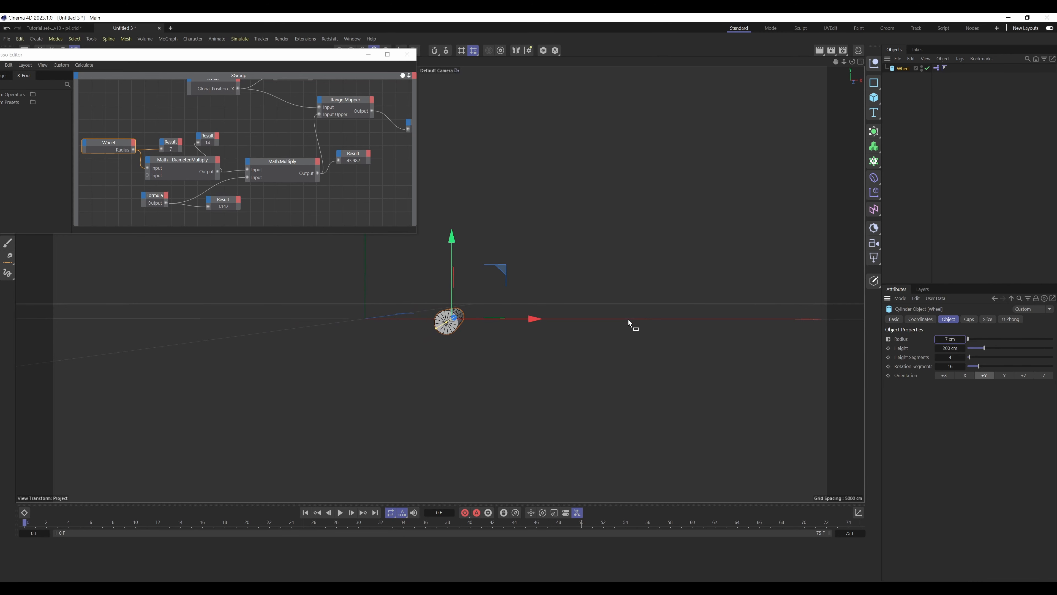
pyautogui.moveTo(535, 320)
pyautogui.mouseDown()
pyautogui.moveTo(414, 321)
pyautogui.moveTo(523, 324)
pyautogui.mouseUp()
pyautogui.moveTo(946, 339); pyautogui.dragTo(961, 339)
pyautogui.moveTo(498, 322); pyautogui.dragTo(615, 323)
# Set the wheel's radius to 107 cm and slide the wheel back along X to test its rolling
pyautogui.moveTo(952, 339); pyautogui.dragTo(978, 339)
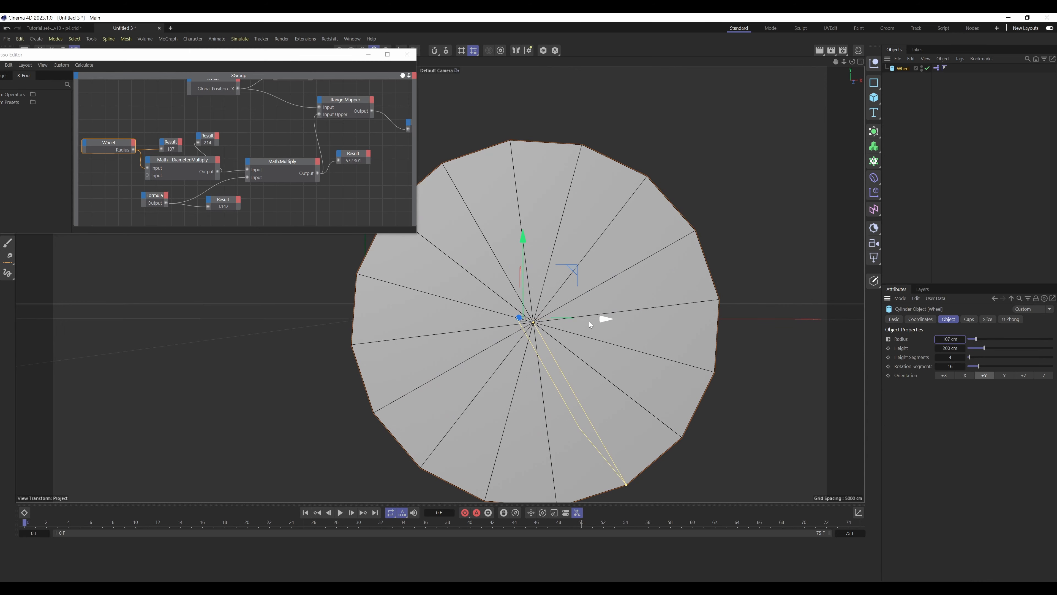
pyautogui.moveTo(593, 319); pyautogui.dragTo(457, 315)
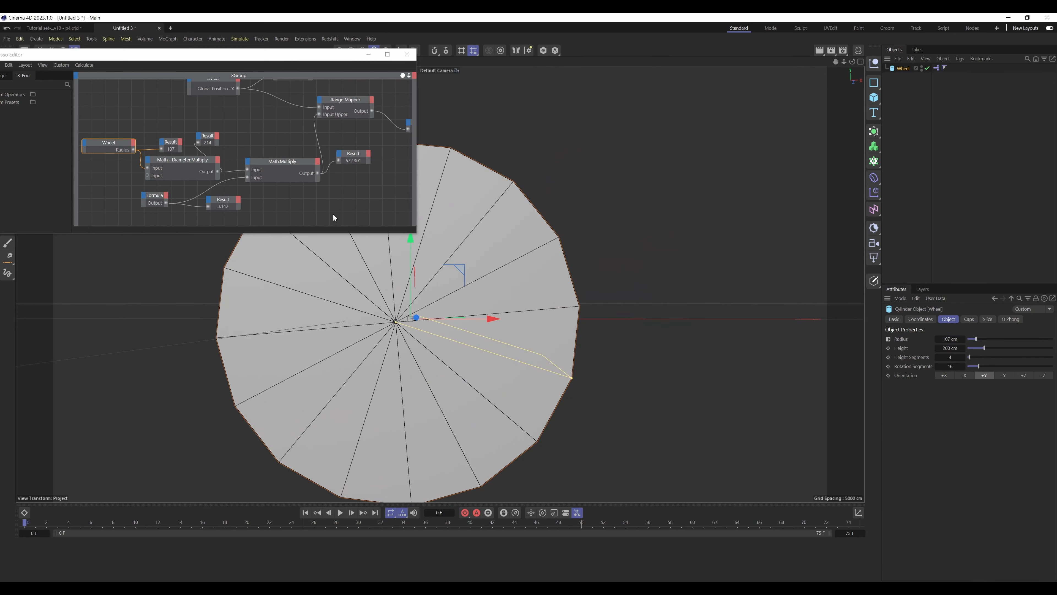
pyautogui.keyDown('alt'); pyautogui.moveTo(474, 259); pyautogui.dragTo(411, 284); pyautogui.keyUp('alt')
pyautogui.moveTo(559, 289); pyautogui.dragTo(447, 287)
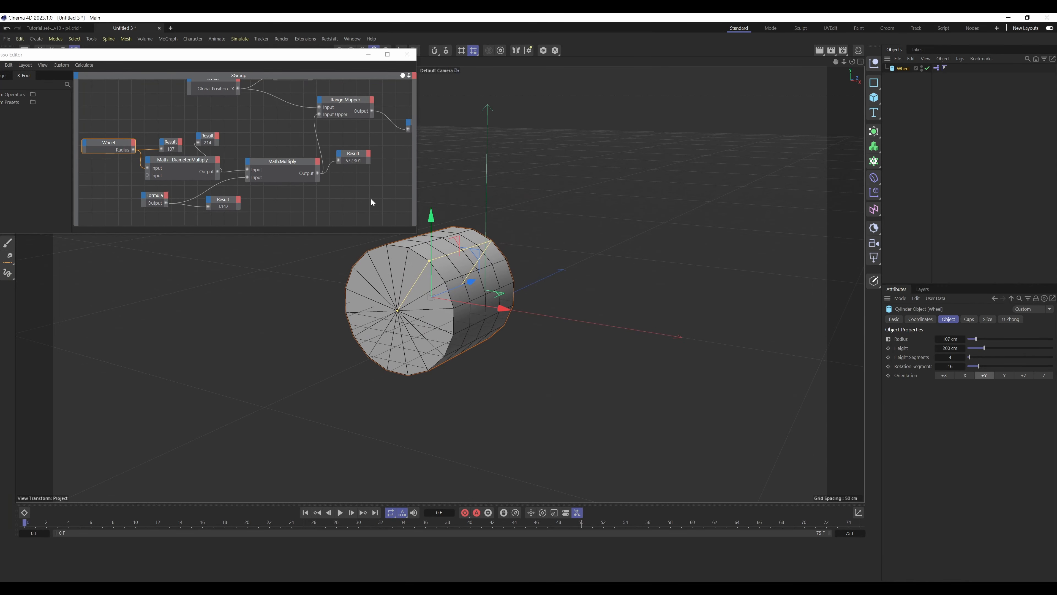
# Show the whole finished node network and close the XPresso Editor
pyautogui.scroll(-2, 372, 198)
pyautogui.keyDown('alt'); pyautogui.moveTo(389, 176); pyautogui.dragTo(358, 200, button='middle'); pyautogui.keyUp('alt')
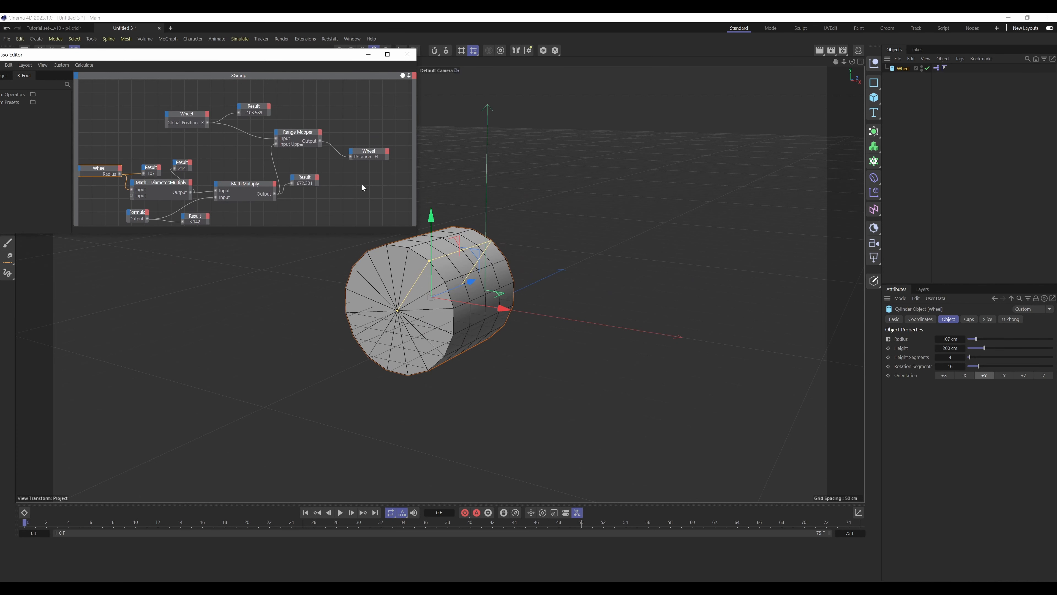
pyautogui.click(412, 55)
# Switch to the "Tutorial set-up v10 - p4" project, go to frame 0 and frame the train carriage's front wheels on the track
pyautogui.click(82, 27)
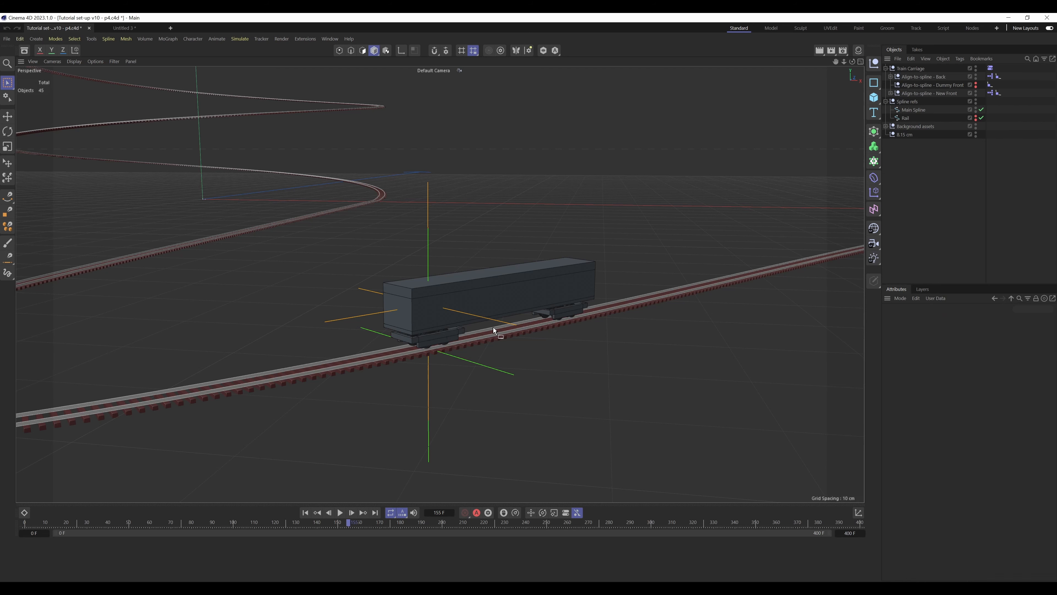
pyautogui.moveTo(169, 522); pyautogui.dragTo(24, 521)
pyautogui.keyDown('alt'); pyautogui.moveTo(462, 340); pyautogui.dragTo(317, 379, button='right'); pyautogui.keyUp('alt')
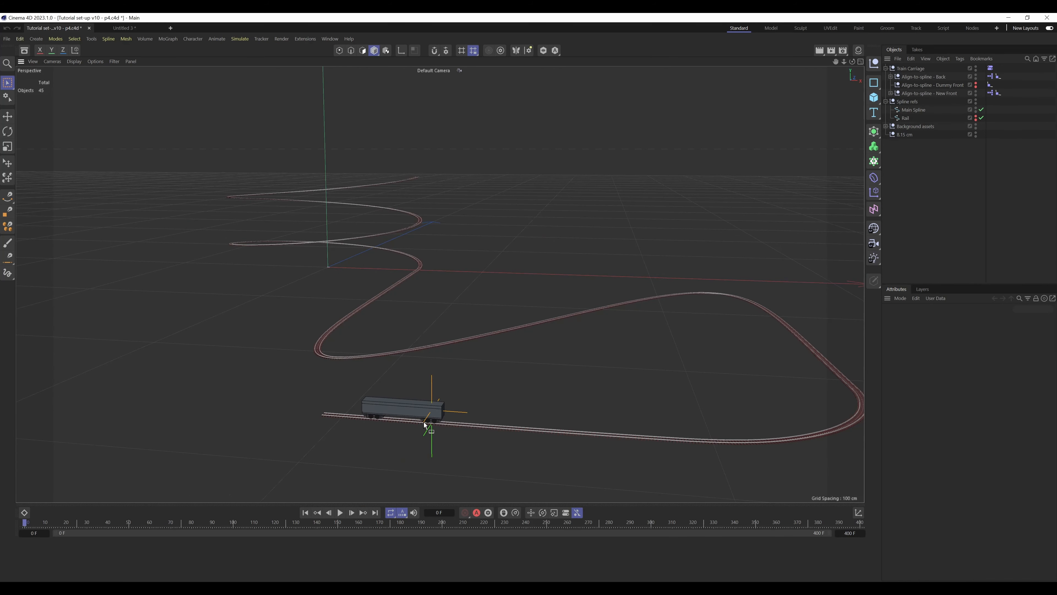
pyautogui.keyDown('alt'); pyautogui.moveTo(425, 425); pyautogui.dragTo(406, 324, button='right'); pyautogui.keyUp('alt')
pyautogui.keyDown('alt'); pyautogui.moveTo(405, 323); pyautogui.dragTo(470, 326); pyautogui.keyUp('alt')
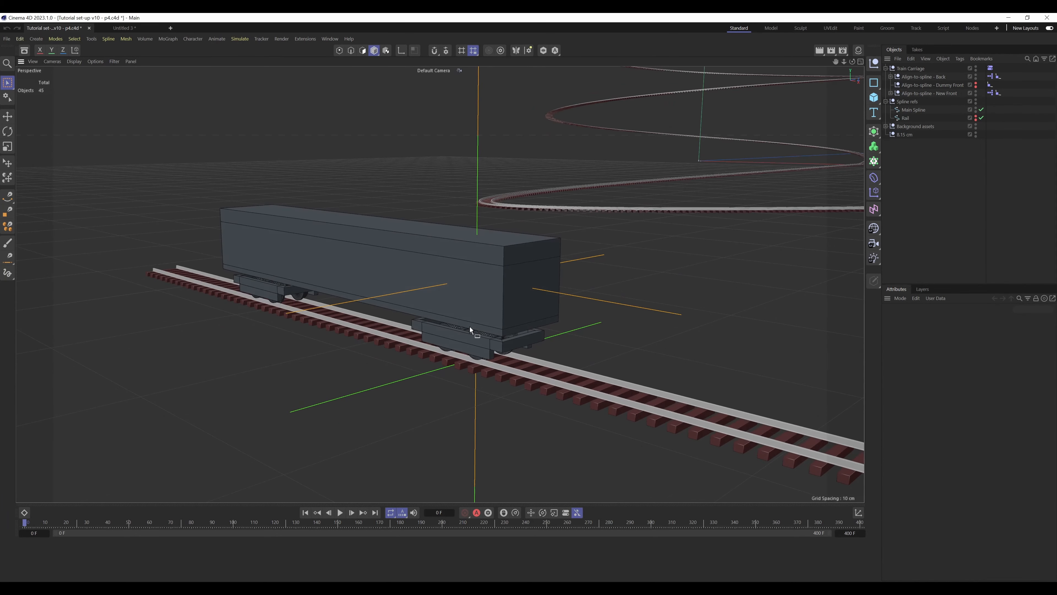
pyautogui.keyDown('alt'); pyautogui.moveTo(470, 327); pyautogui.dragTo(502, 310, button='right'); pyautogui.keyUp('alt')
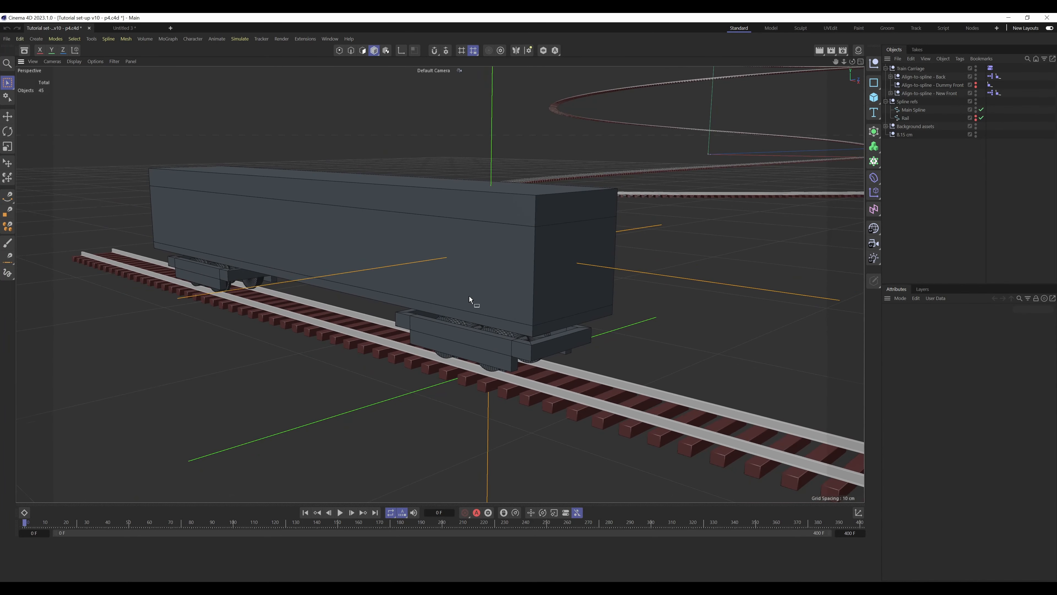
# Expand the new front align-to-spline group and hide the front wheel cage in both the viewport and the render
pyautogui.moveTo(469, 296)
pyautogui.keyDown('alt'); pyautogui.mouseDown(button='middle')
pyautogui.moveTo(454, 308)
pyautogui.moveTo(460, 303)
pyautogui.mouseUp(button='middle'); pyautogui.keyUp('alt')
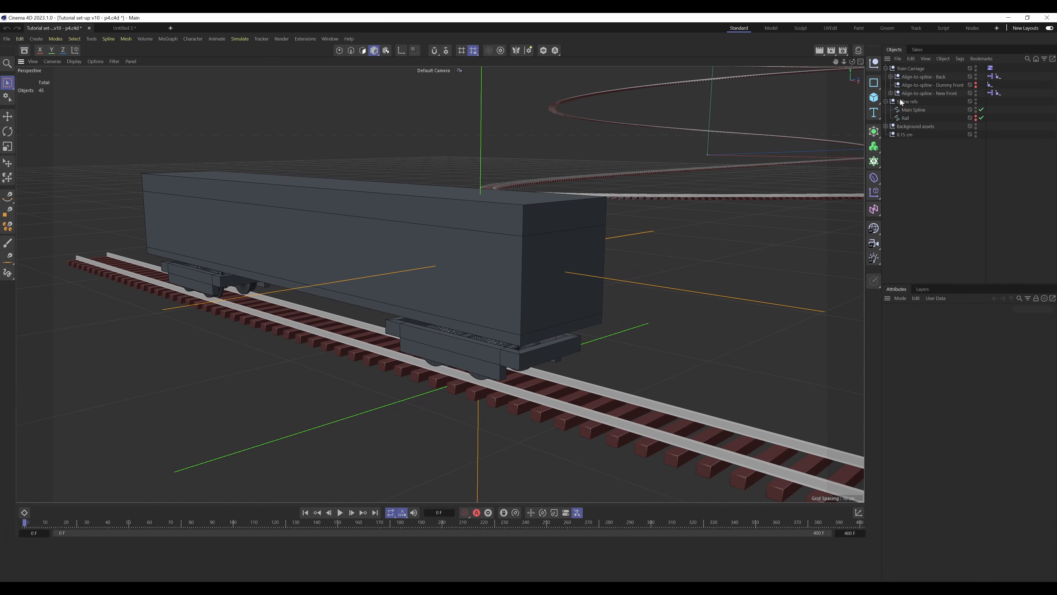
pyautogui.click(890, 93)
pyautogui.click(938, 110)
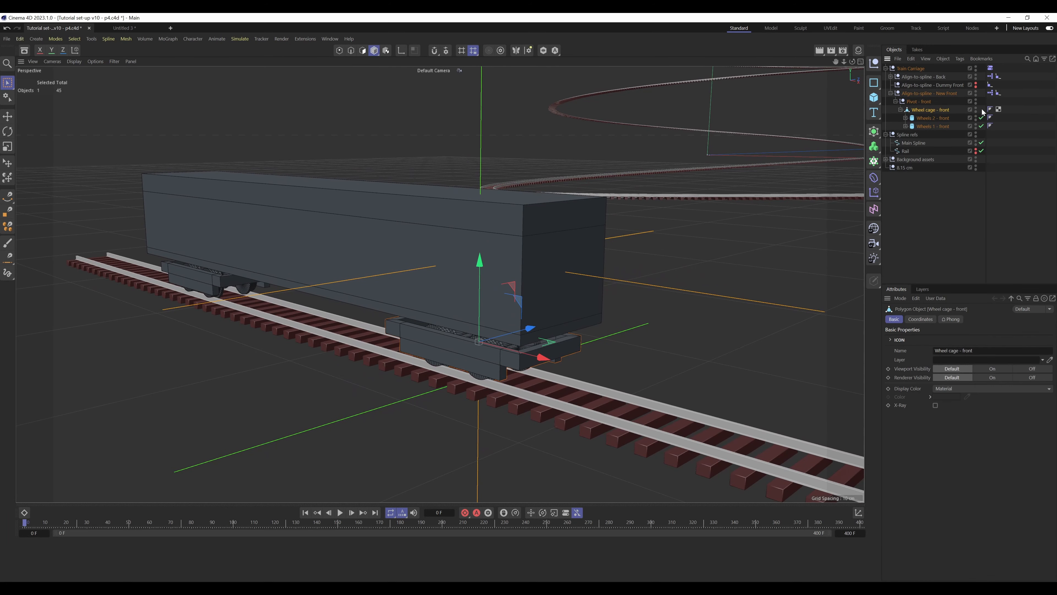
pyautogui.click(976, 108)
pyautogui.click(976, 108)
pyautogui.click(976, 112)
pyautogui.click(976, 111)
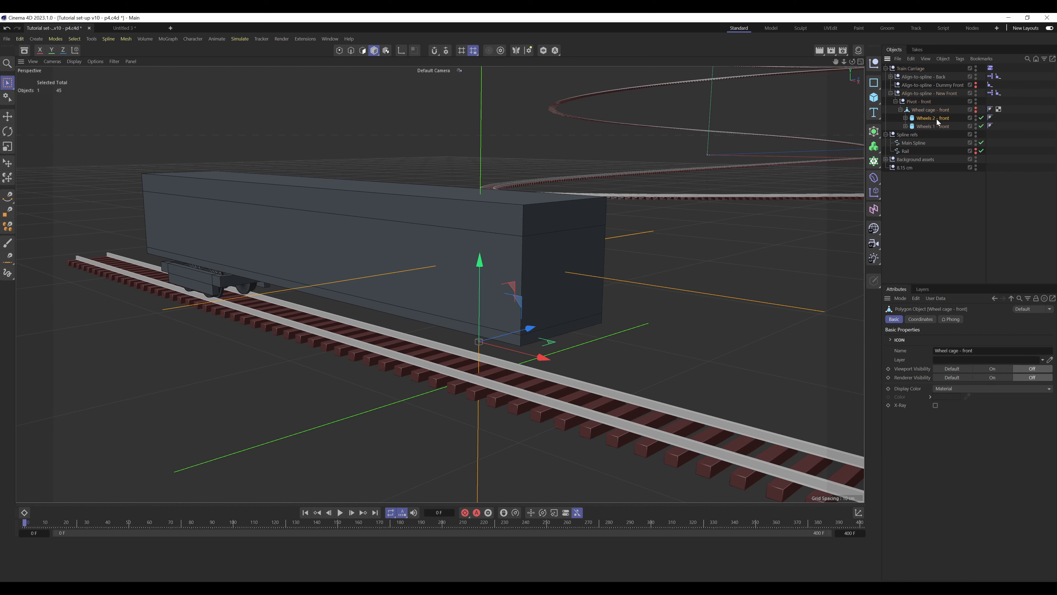
# Force the Wheels 2 - front axle visible in the viewport and render, and briefly isolate it for a closer look
pyautogui.click(939, 118)
pyautogui.click(976, 117)
pyautogui.click(975, 120)
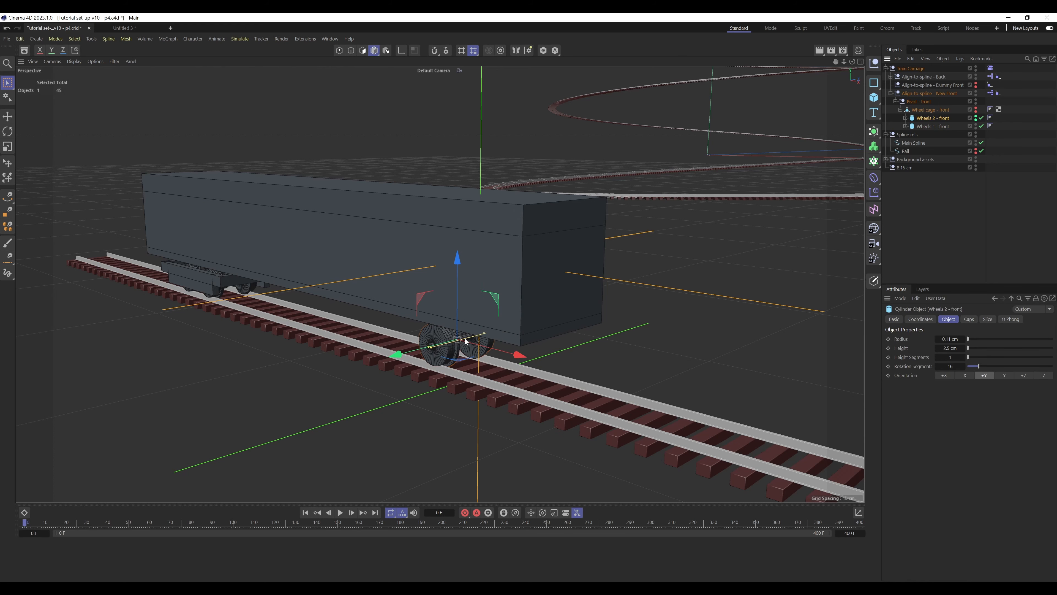
pyautogui.scroll(5, 462, 341)
pyautogui.scroll(-5, 465, 344)
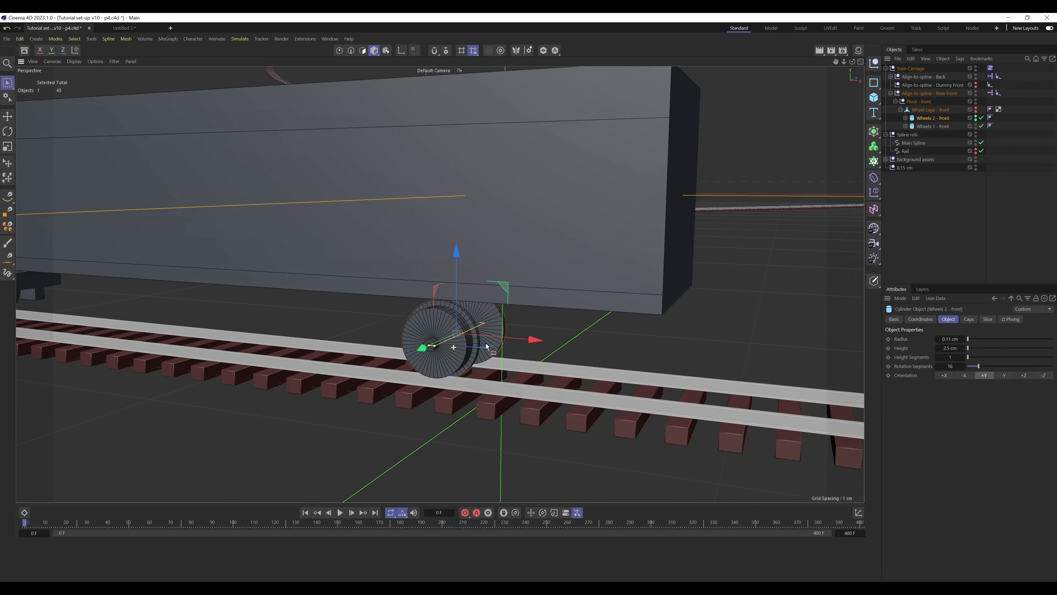
pyautogui.scroll(5, 464, 344)
pyautogui.click(544, 51)
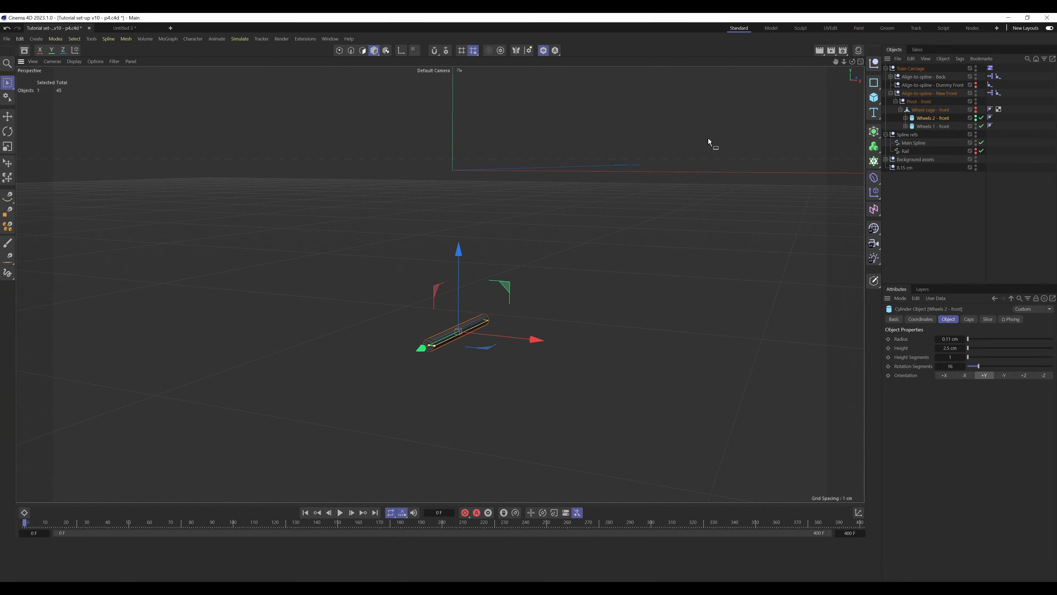
pyautogui.click(545, 51)
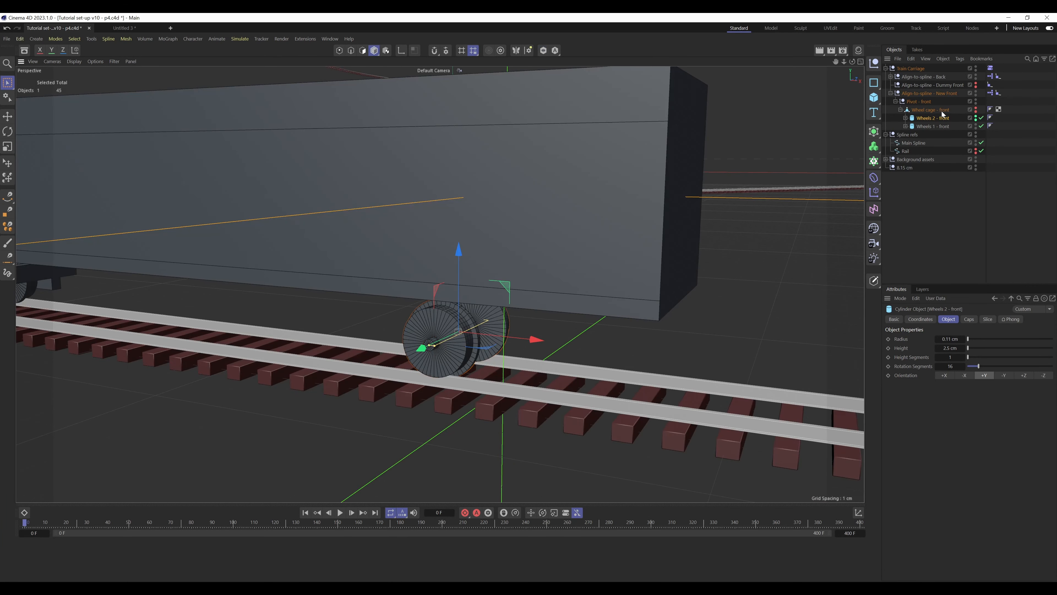
# Copy the wheel mesh under Wheels 2 - front to the root of the hierarchy, isolate it and reset its bank rotation to 0°
pyautogui.click(906, 118)
pyautogui.click(936, 143)
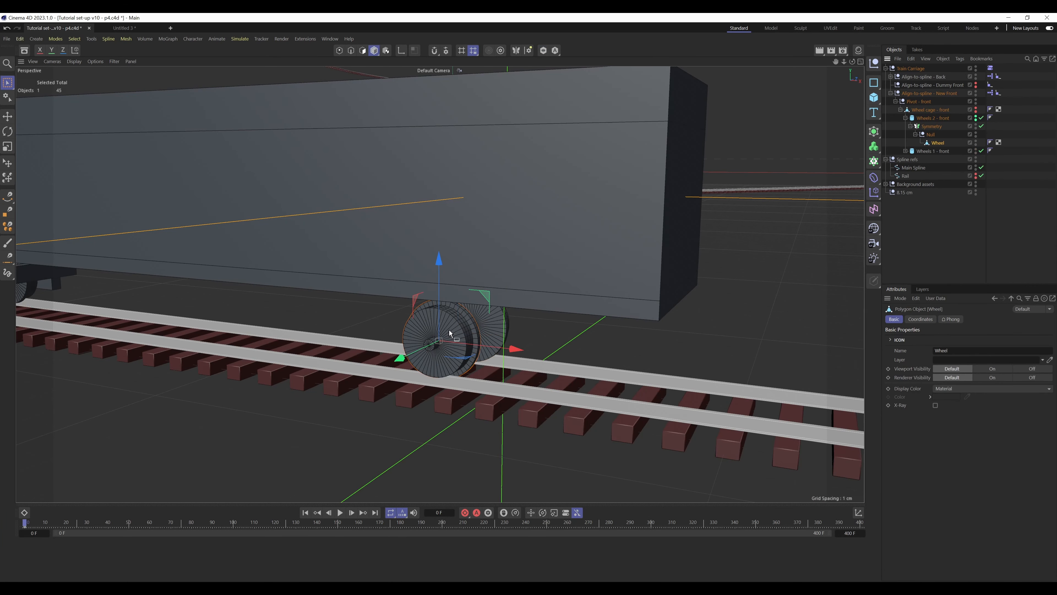
pyautogui.keyDown('ctrl'); pyautogui.moveTo(938, 143); pyautogui.dragTo(908, 65); pyautogui.keyUp('ctrl')
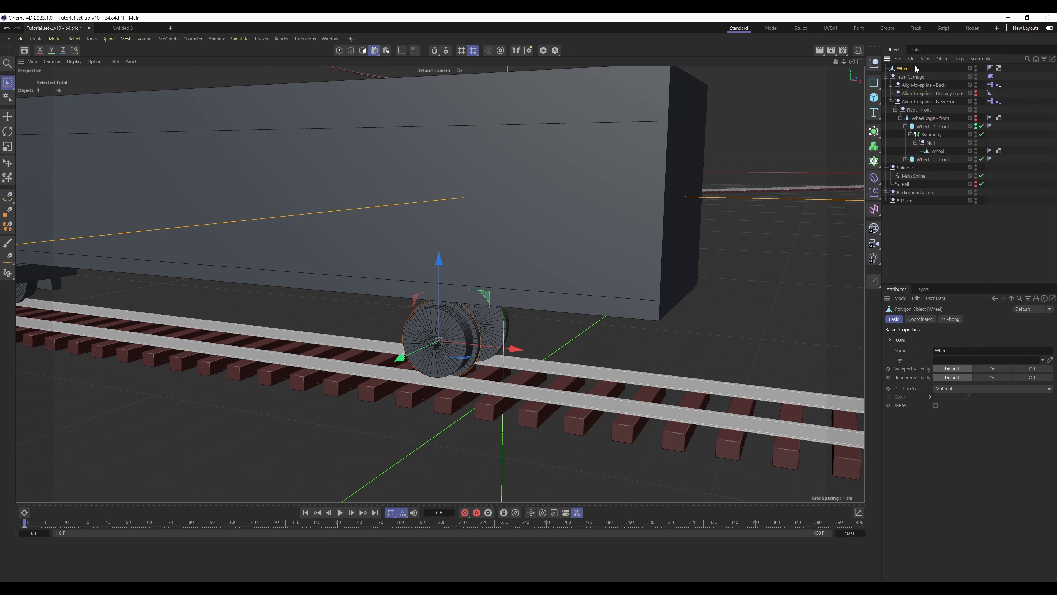
pyautogui.click(543, 50)
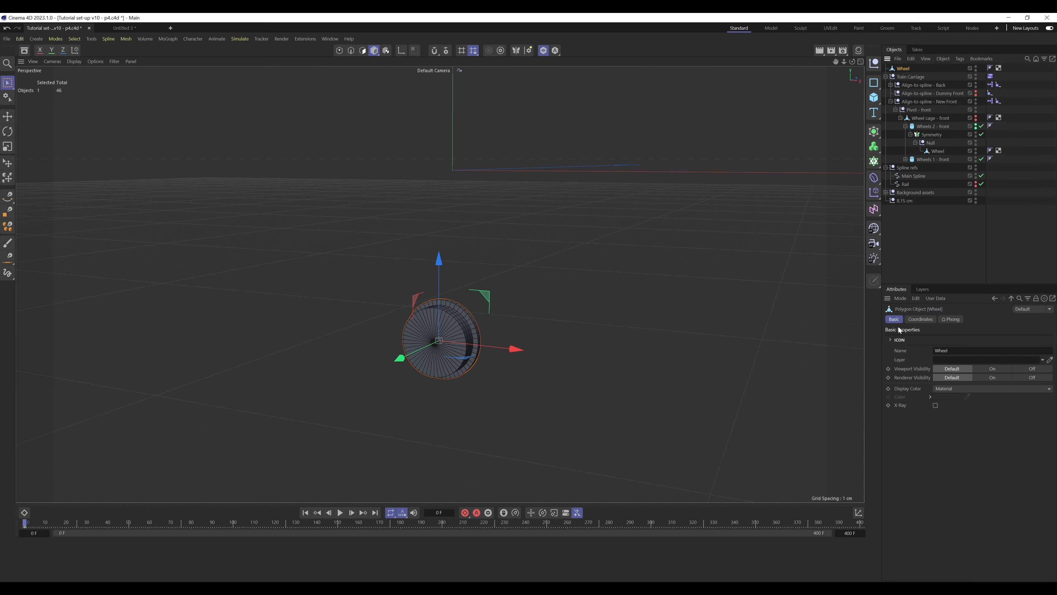
pyautogui.click(920, 319)
pyautogui.rightClick(991, 368)
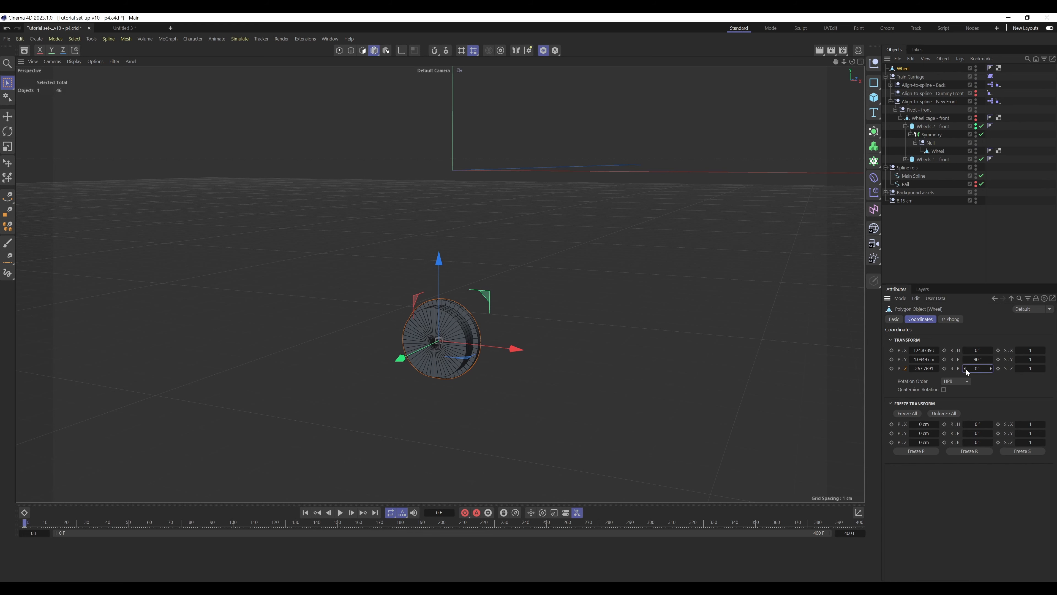
# Add a cylinder as a child of the copied wheel and scale it down to slightly larger than the wheel in the front view
pyautogui.press('F4')
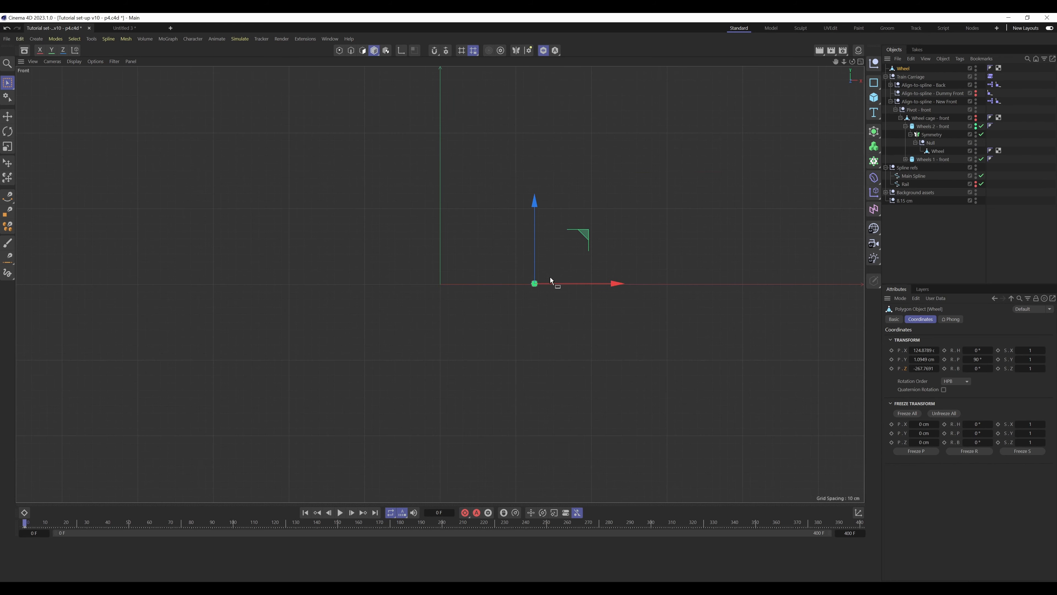
pyautogui.scroll(10, 552, 282)
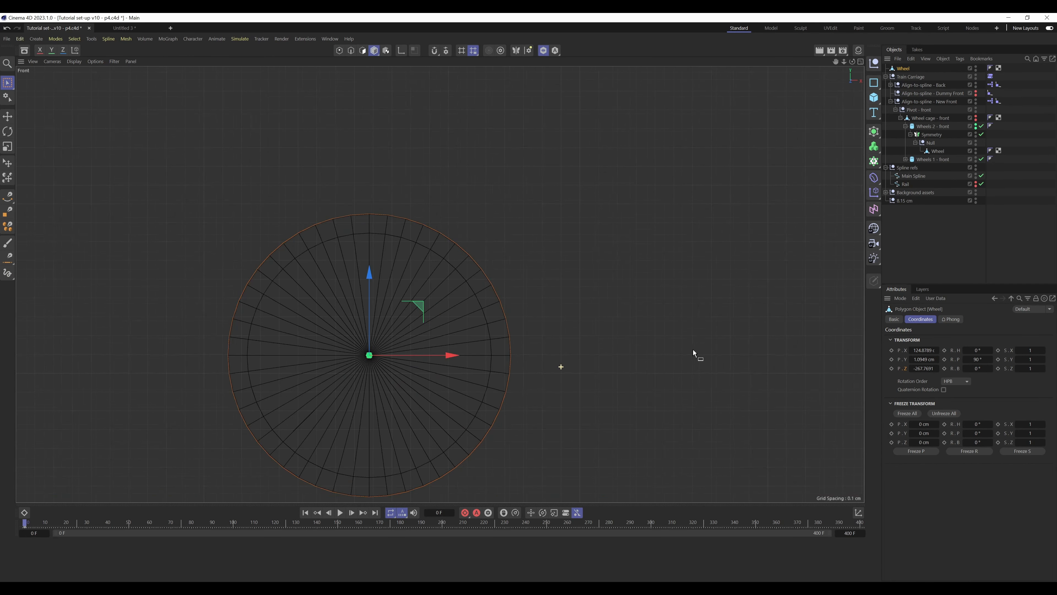
pyautogui.keyDown('alt'); pyautogui.moveTo(508, 359); pyautogui.dragTo(538, 328, button='middle'); pyautogui.keyUp('alt')
pyautogui.scroll(-3, 538, 328)
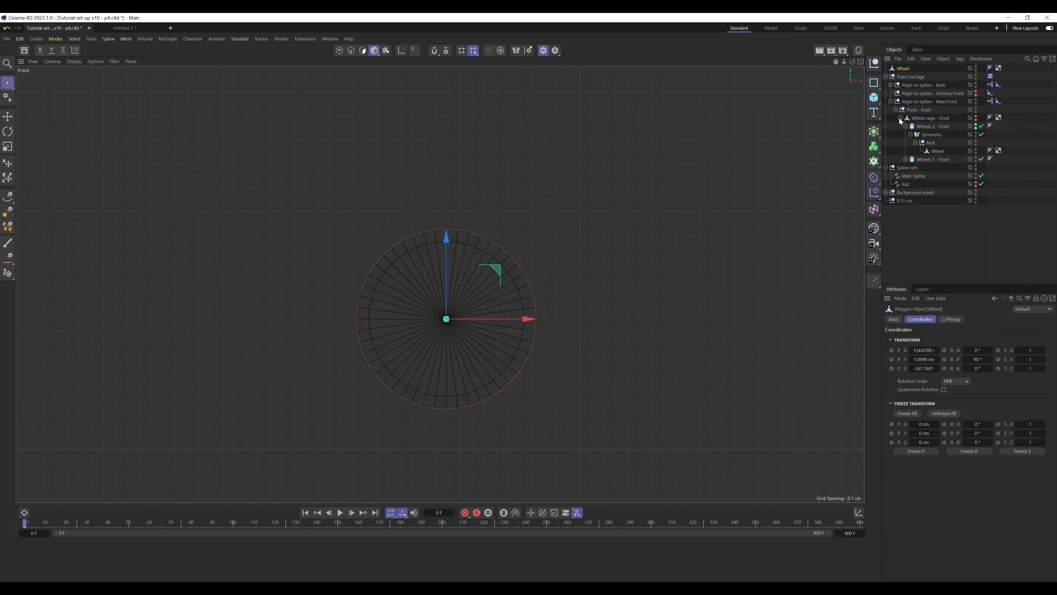
pyautogui.click(873, 100)
pyautogui.click(957, 109)
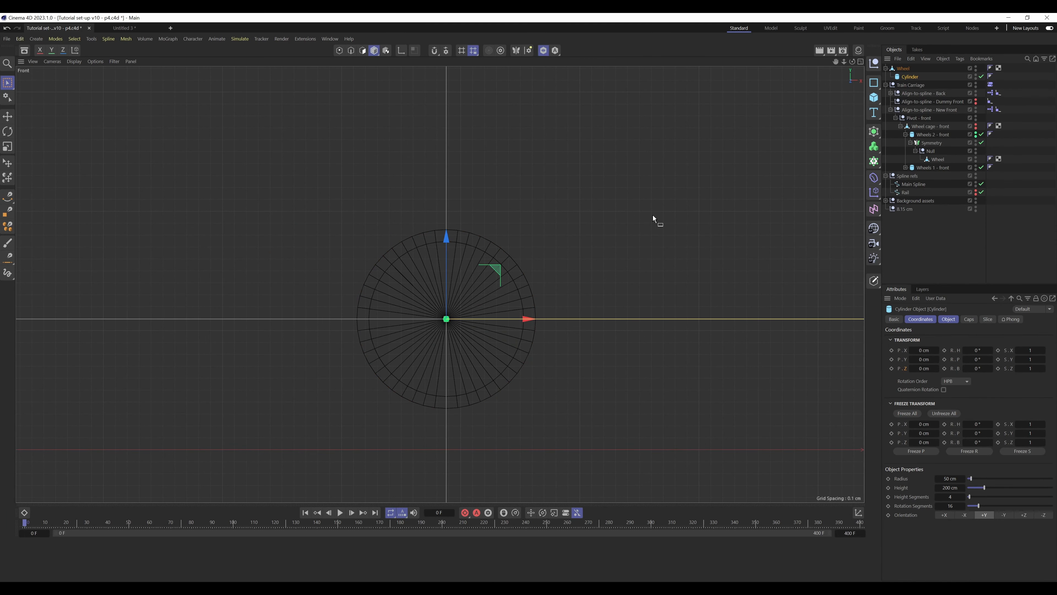
pyautogui.press('t')
pyautogui.moveTo(507, 254); pyautogui.dragTo(357, 303)
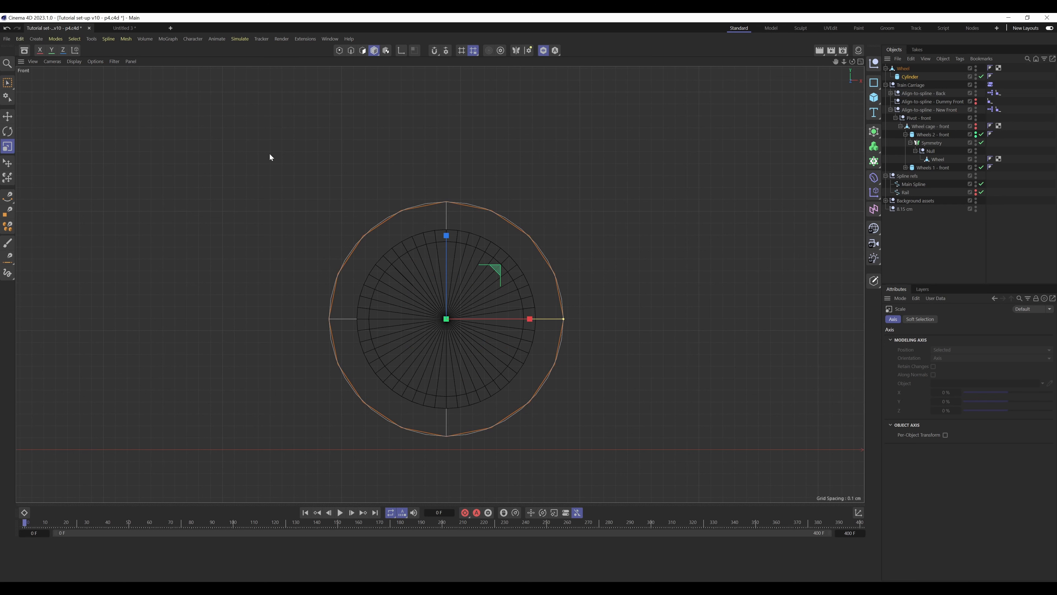
# Enable snapping and shrink the cylinder's radius to about 0.65 cm, matching the wheel's inner rim edge
pyautogui.click(448, 50)
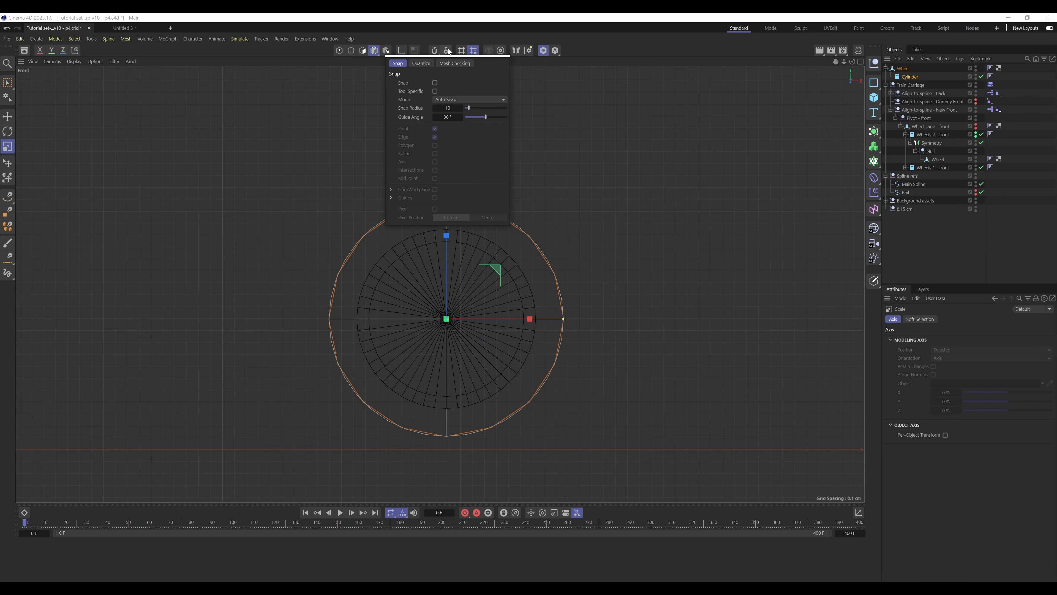
pyautogui.click(435, 83)
pyautogui.press('0')
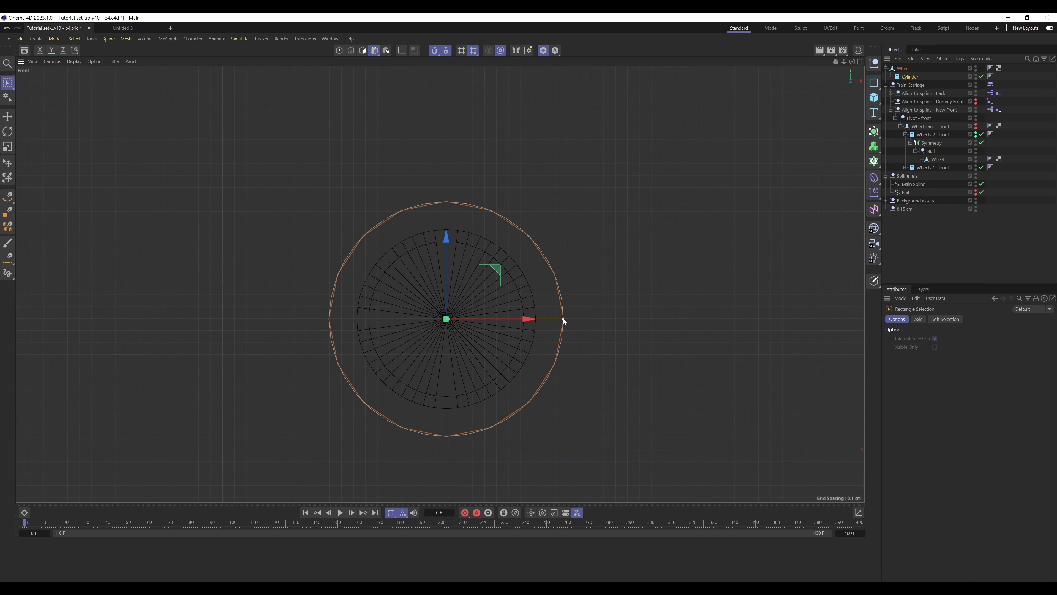
pyautogui.moveTo(563, 321); pyautogui.dragTo(525, 320)
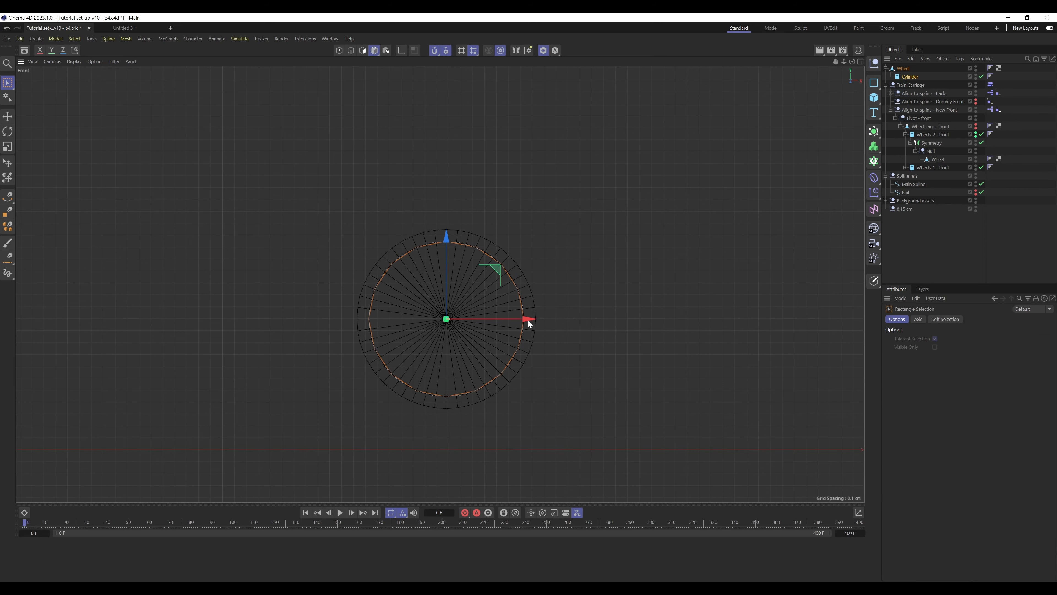
pyautogui.scroll(8, 587, 307)
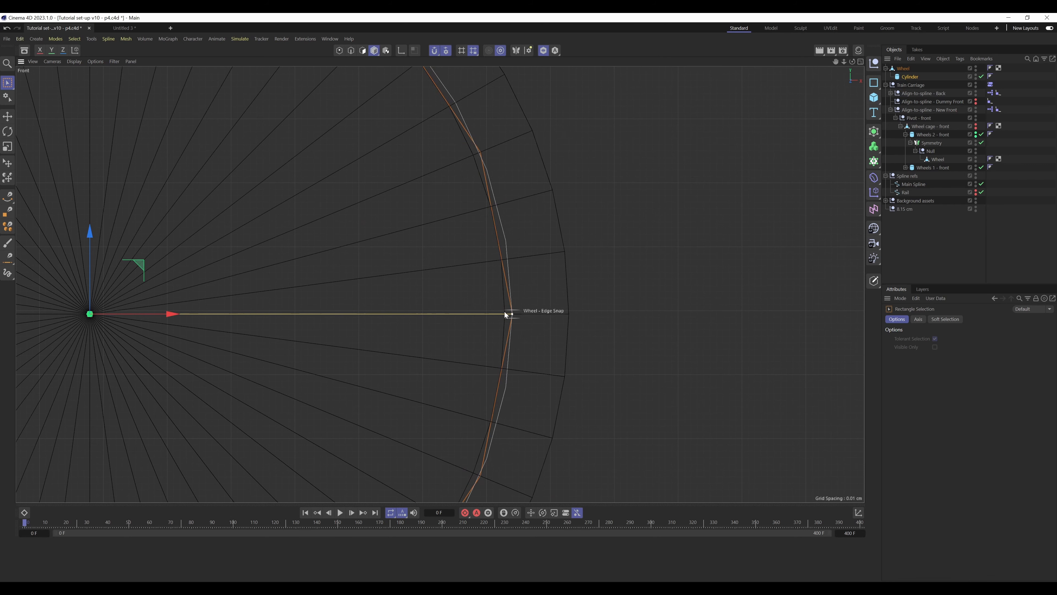
pyautogui.press('F1')
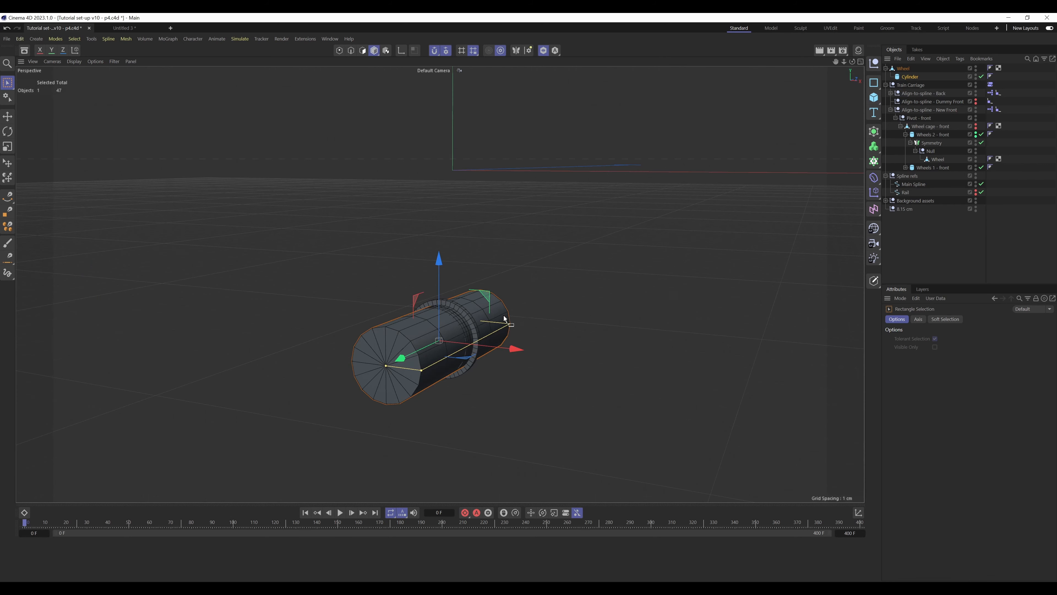
# Show the whole scene again, disable the cylinder and examine how the wheel's running surface and flange sit on the rail
pyautogui.click(544, 51)
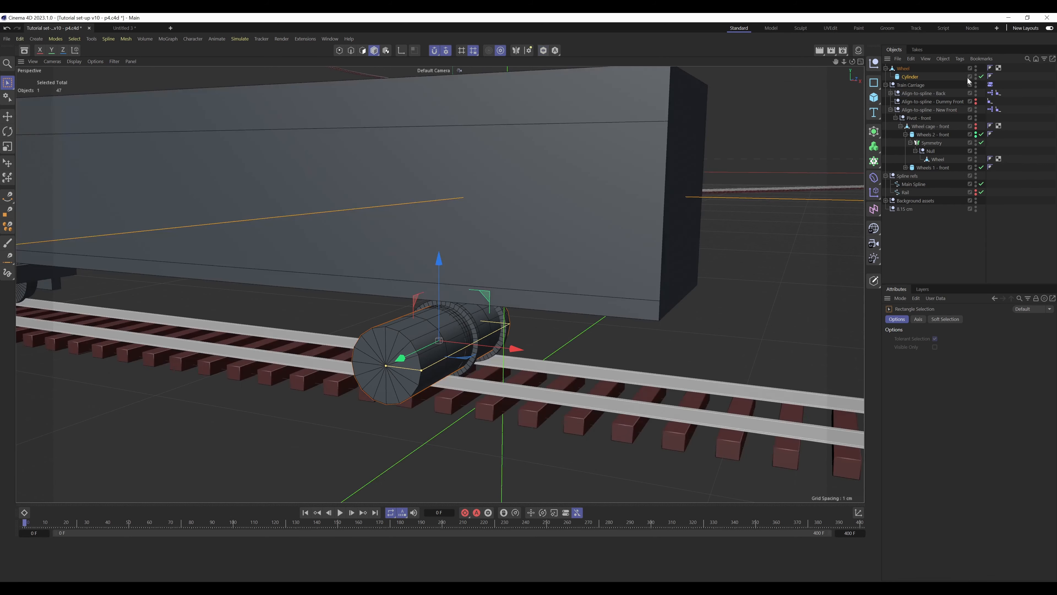
pyautogui.click(981, 77)
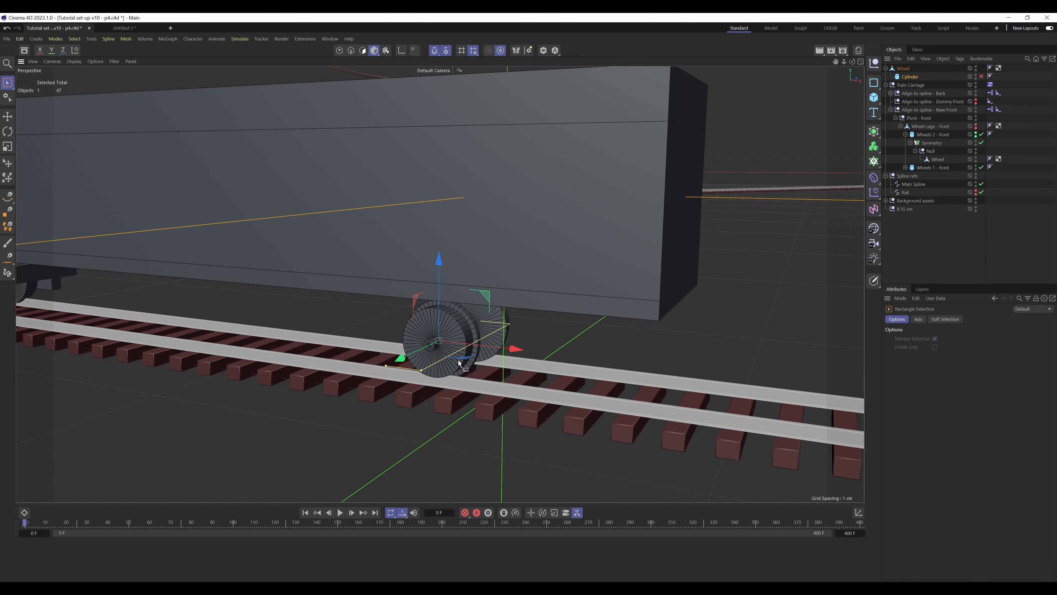
pyautogui.scroll(5, 459, 360)
pyautogui.keyDown('alt'); pyautogui.moveTo(445, 351); pyautogui.dragTo(486, 240); pyautogui.keyUp('alt')
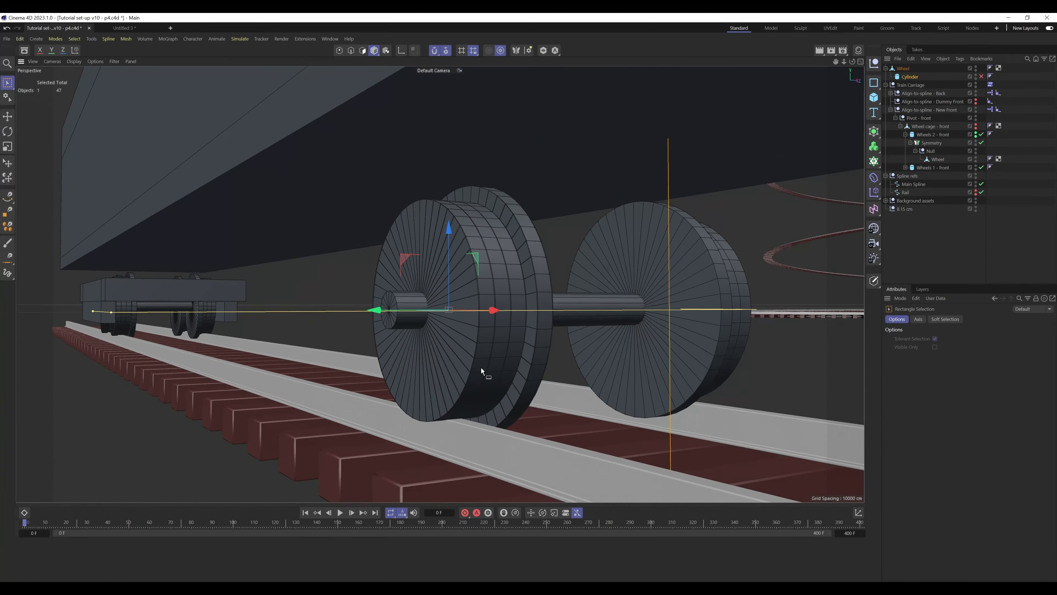
pyautogui.keyDown('alt'); pyautogui.moveTo(481, 368); pyautogui.dragTo(487, 283); pyautogui.keyUp('alt')
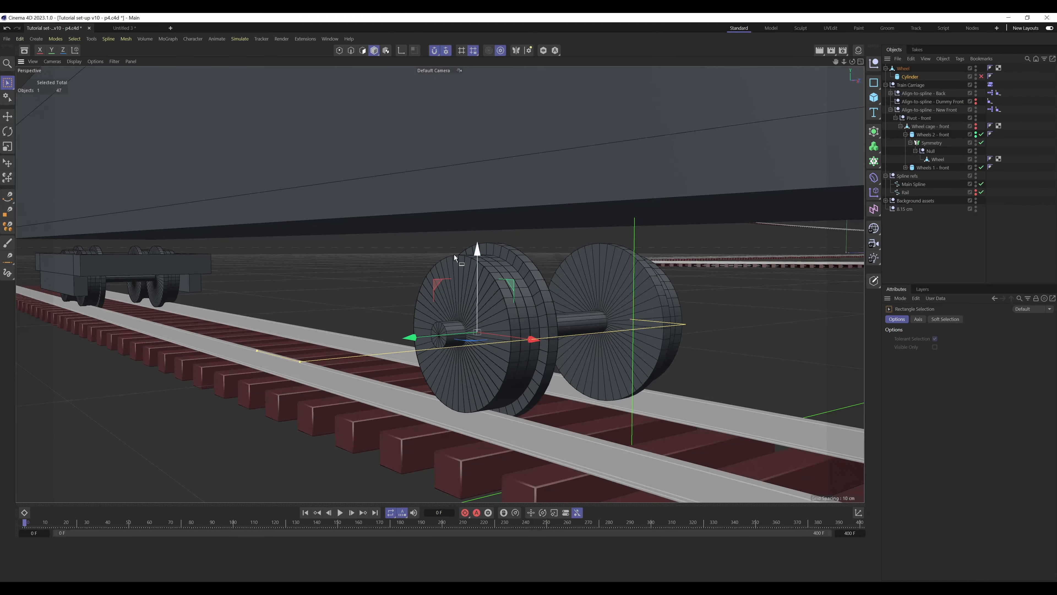
pyautogui.keyDown('alt'); pyautogui.moveTo(474, 333); pyautogui.dragTo(525, 338); pyautogui.keyUp('alt')
pyautogui.keyDown('alt'); pyautogui.moveTo(519, 318); pyautogui.dragTo(459, 347, button='right'); pyautogui.keyUp('alt')
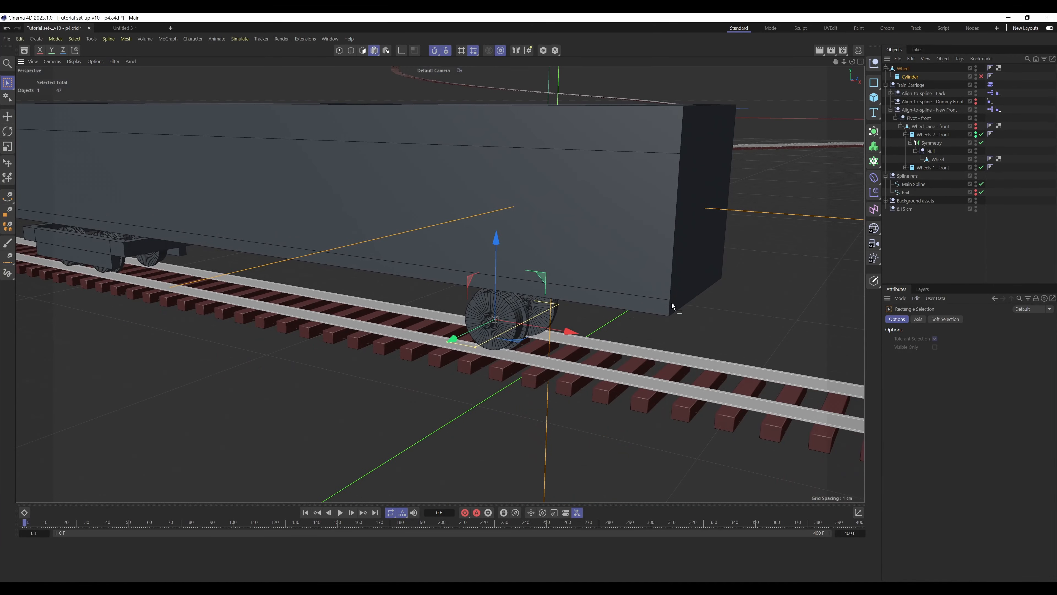
# Set the reference cylinder's height to 1 cm and its height segments to 1, leaving it disabled
pyautogui.click(982, 77)
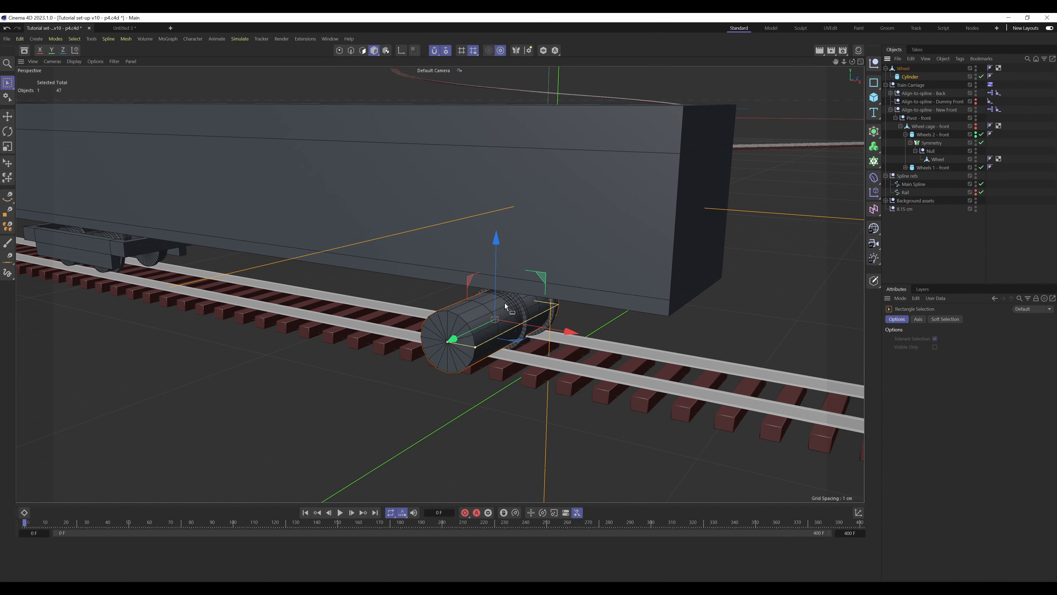
pyautogui.click(910, 77)
pyautogui.click(946, 320)
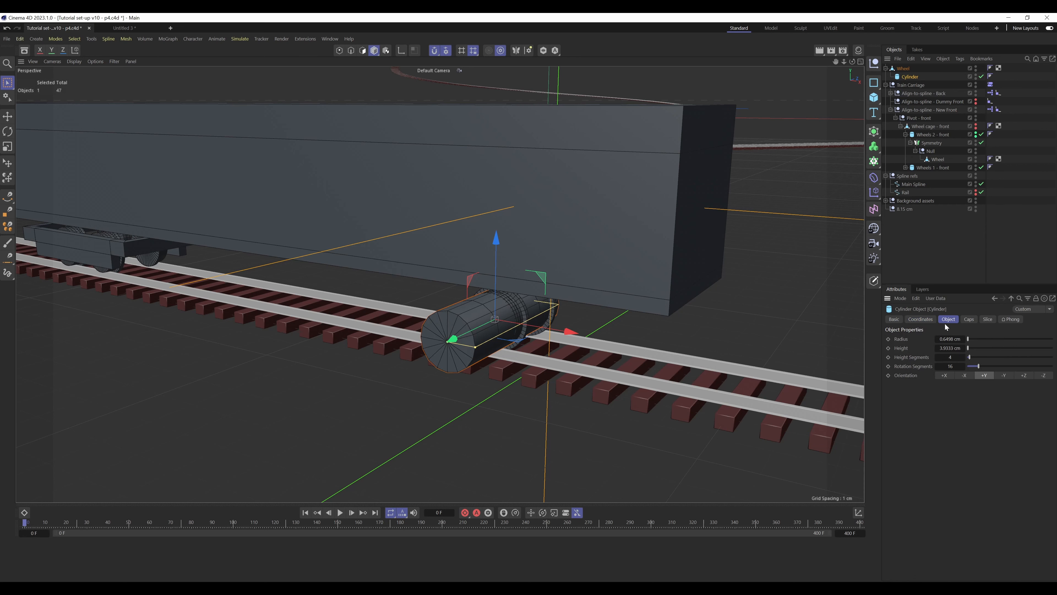
pyautogui.doubleClick(950, 347)
pyautogui.write('1')
pyautogui.press('Return')
pyautogui.doubleClick(952, 358)
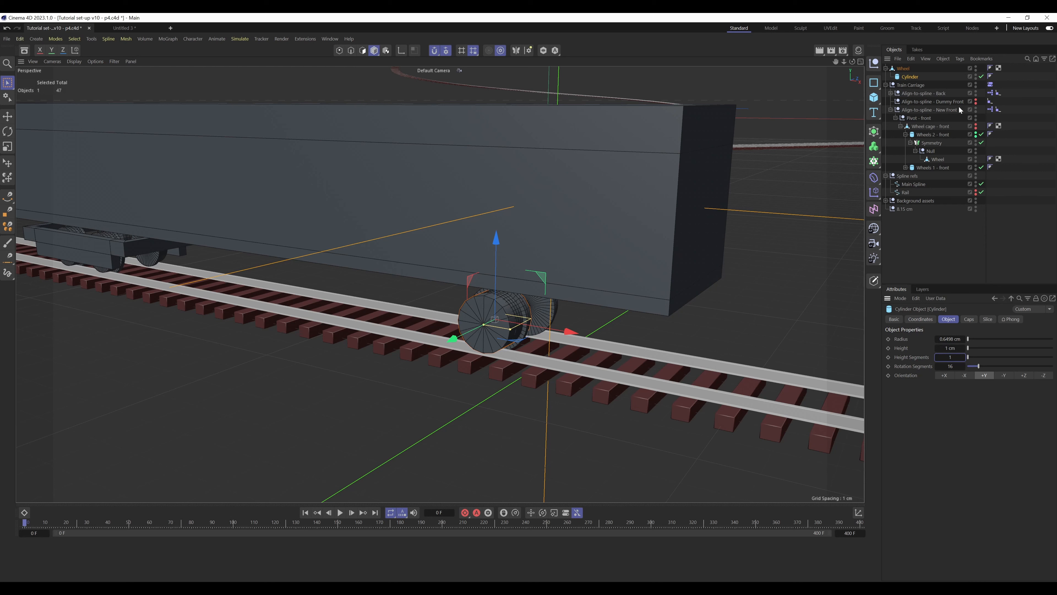
pyautogui.click(982, 77)
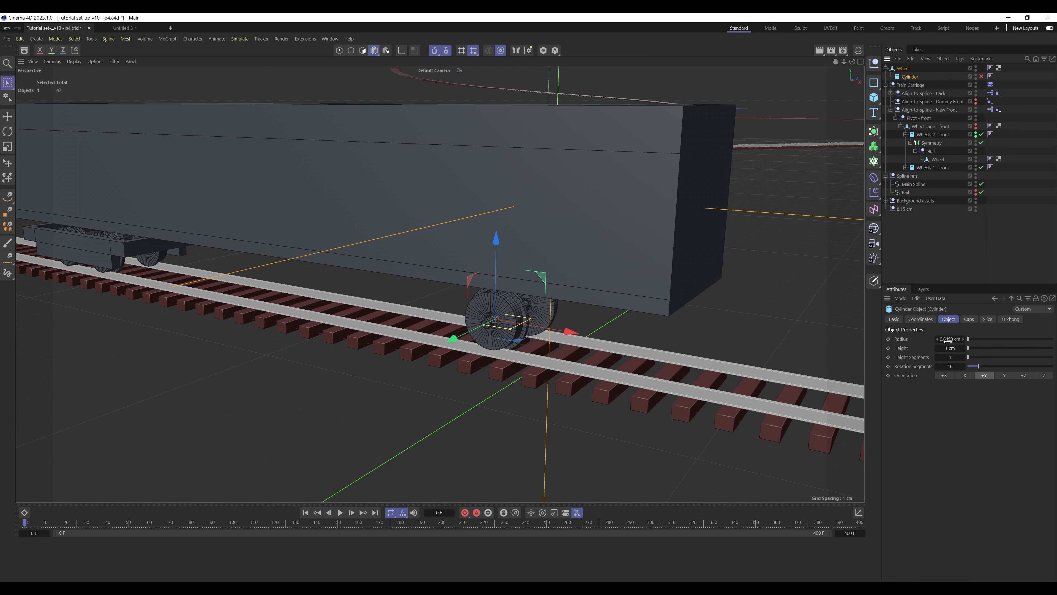
# Move the reference cylinder under the original wheel by way of the copied wheel, zeroing the copy's bank rotation, and delete the copy
pyautogui.click(1044, 149)
pyautogui.moveTo(898, 70); pyautogui.dragTo(943, 165)
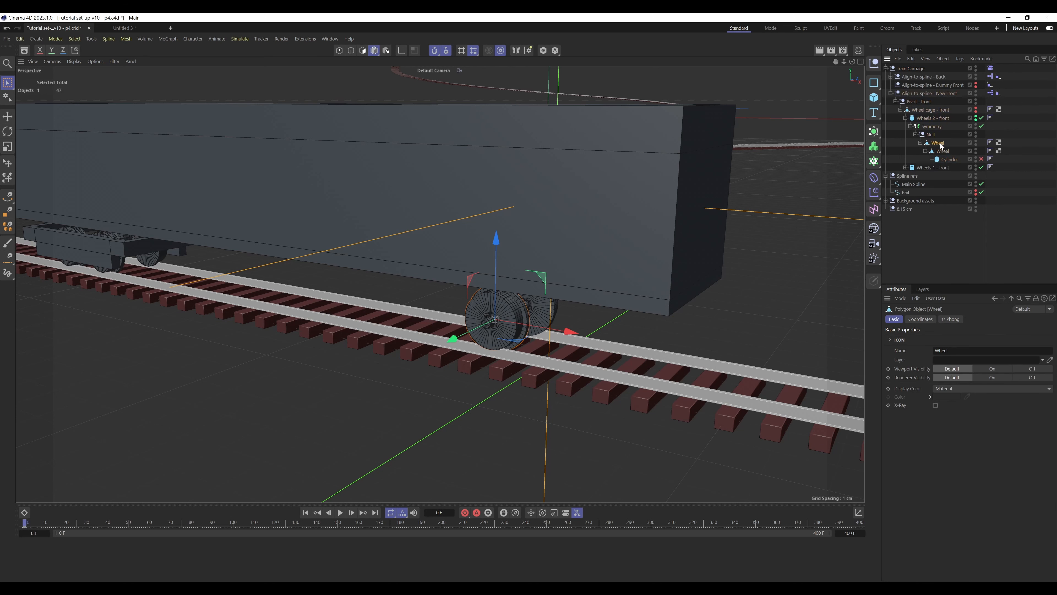
pyautogui.click(918, 319)
pyautogui.click(944, 151)
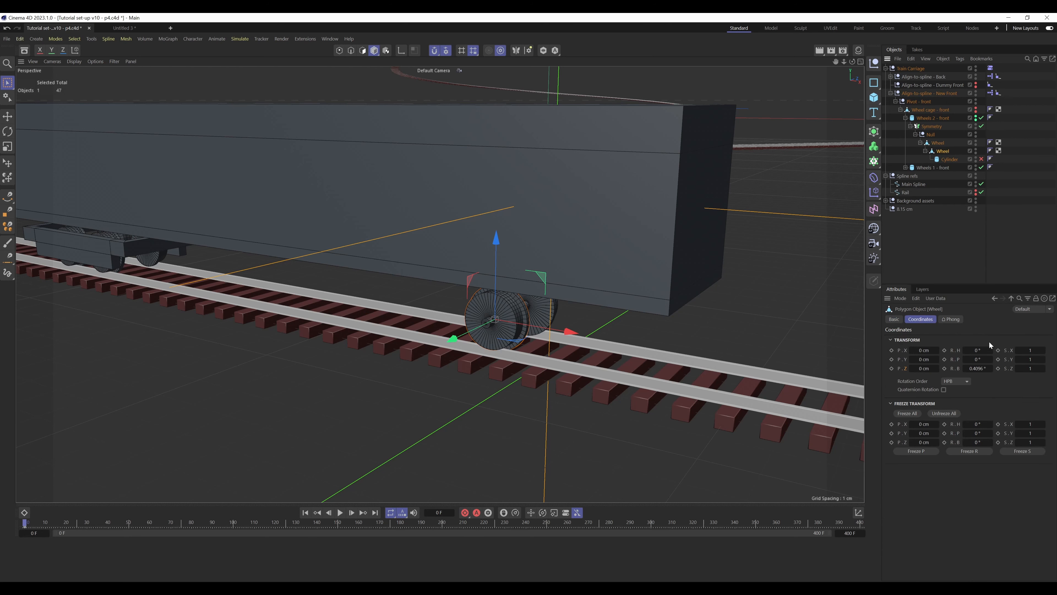
pyautogui.rightClick(992, 369)
pyautogui.moveTo(947, 153); pyautogui.dragTo(937, 141)
pyautogui.press('Delete')
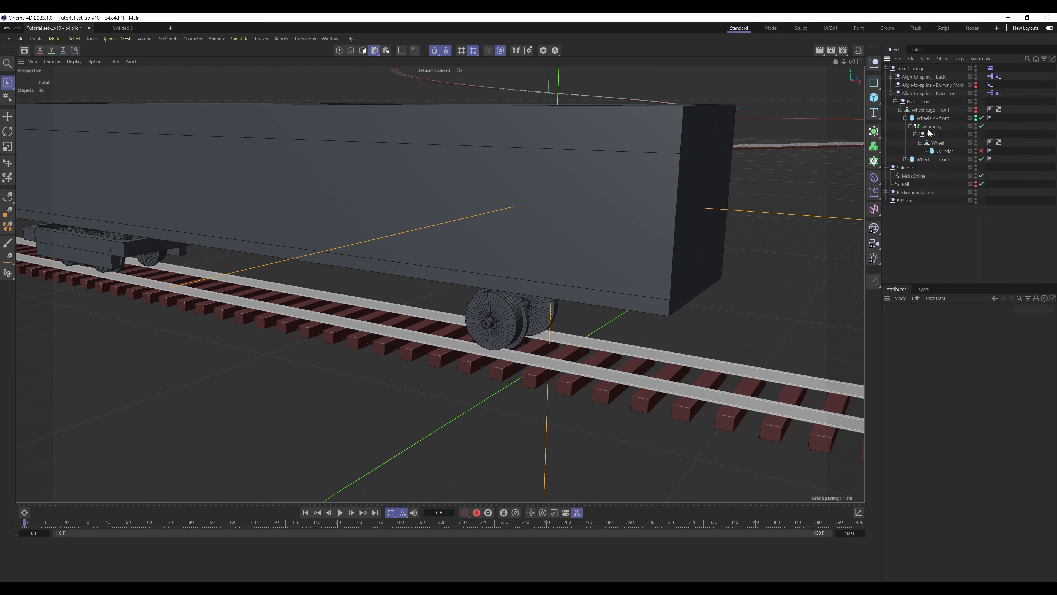
# Add an XPresso tag to the Wheel cage - front object and make the cage visible in the viewport again
pyautogui.click(938, 109)
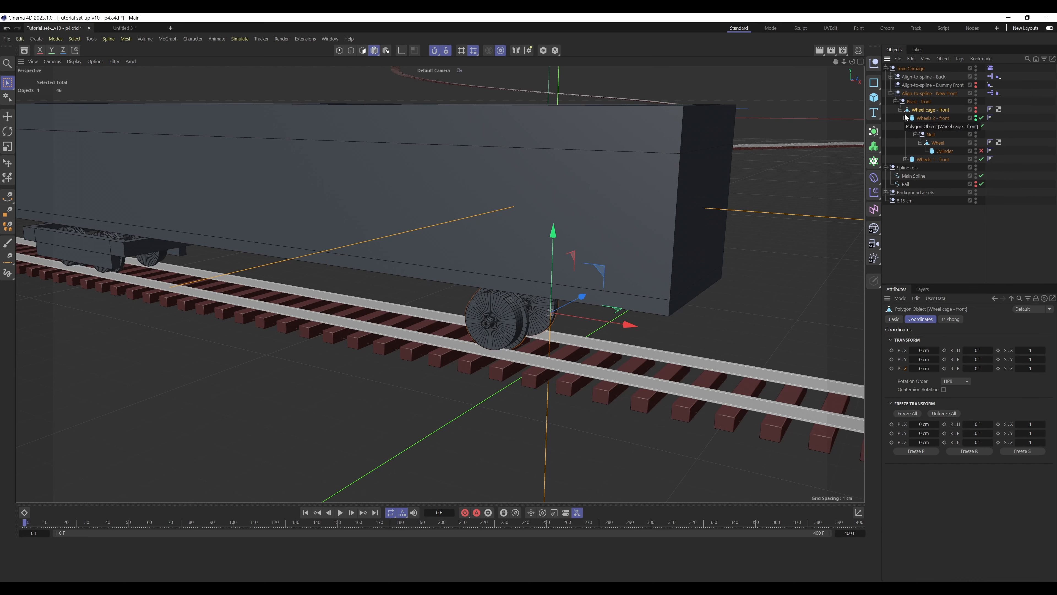
pyautogui.click(905, 118)
pyautogui.rightClick(935, 110)
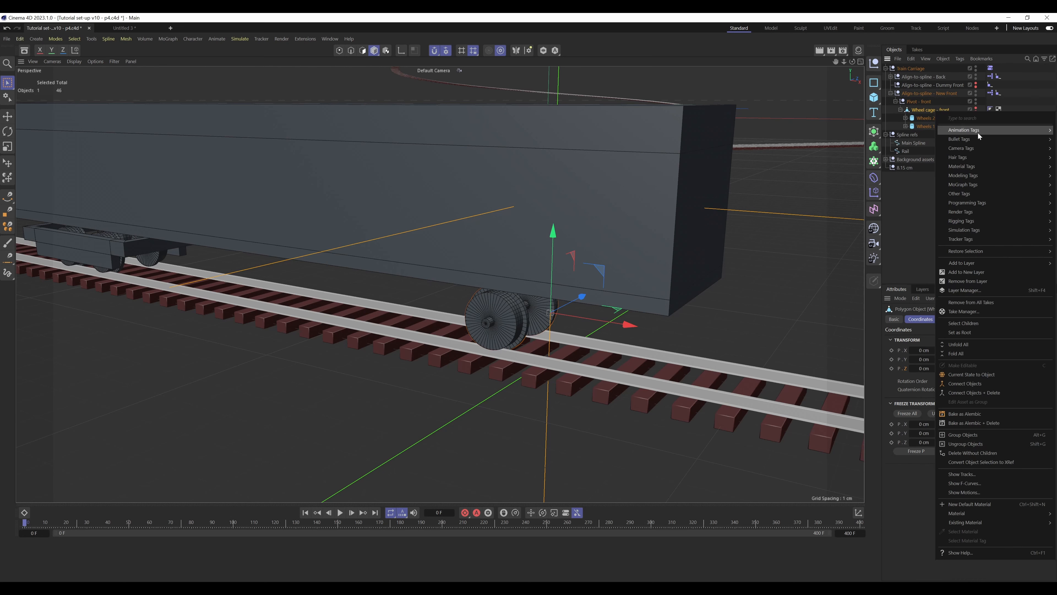
pyautogui.moveTo(968, 202)
pyautogui.click(916, 235)
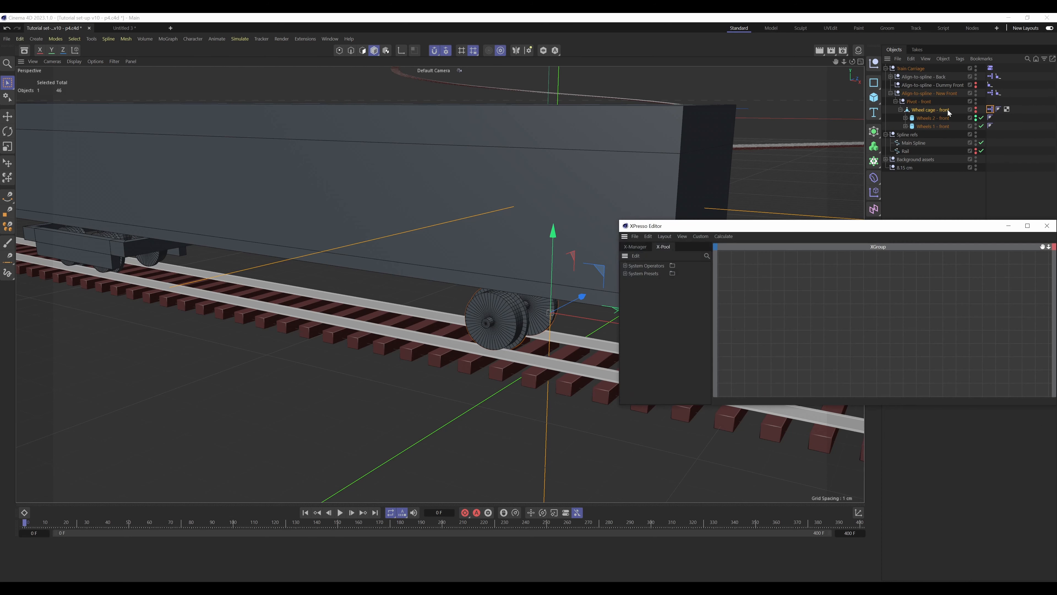
pyautogui.click(977, 117)
pyautogui.click(977, 110)
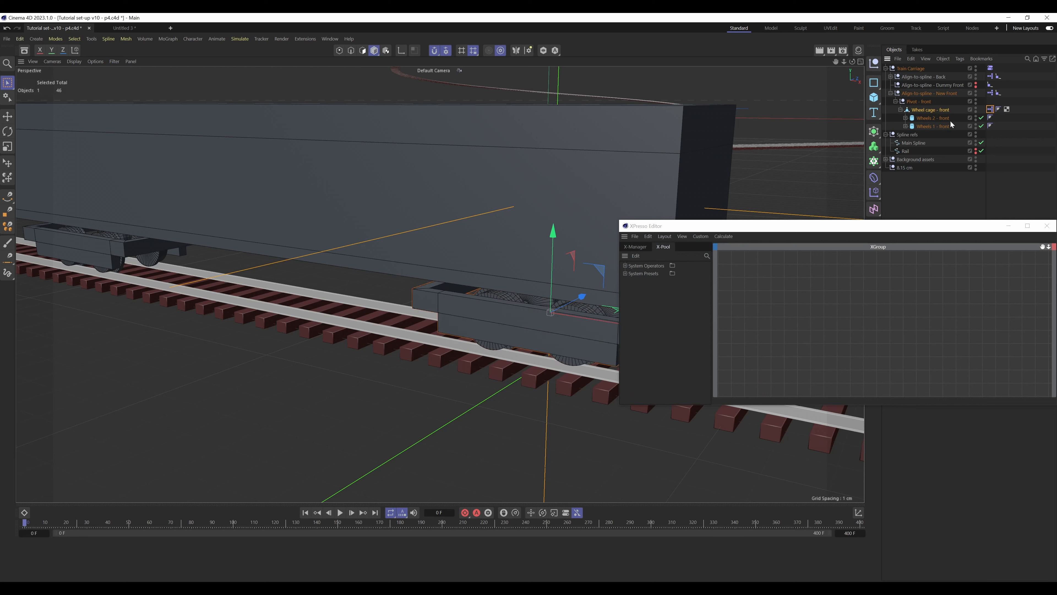
# Move the XPresso editor clear of the front wheels and add Wheels 2 - front as a node in its graph
pyautogui.click(504, 296)
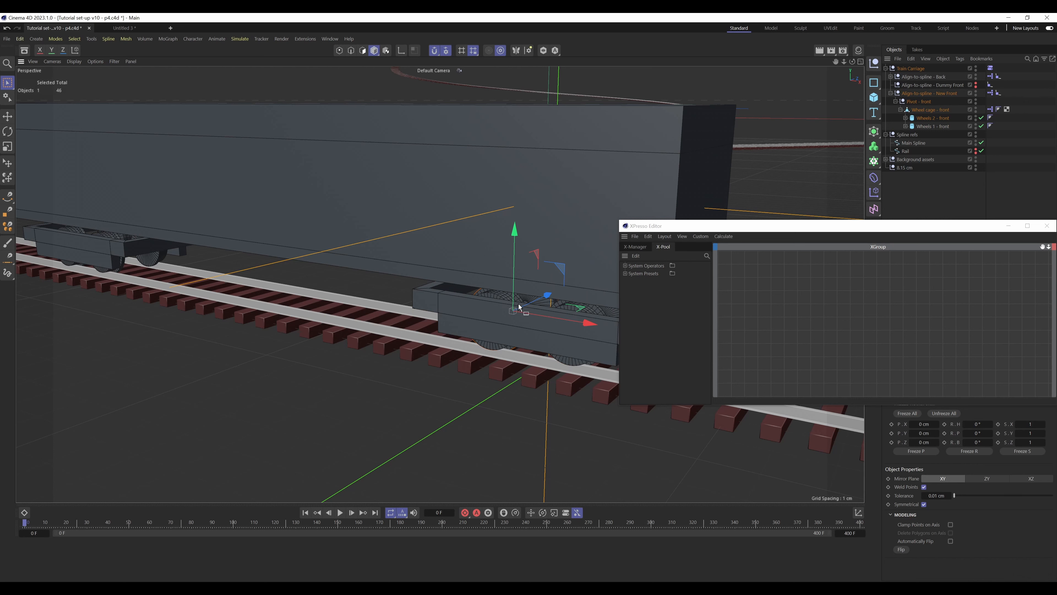
pyautogui.click(593, 315)
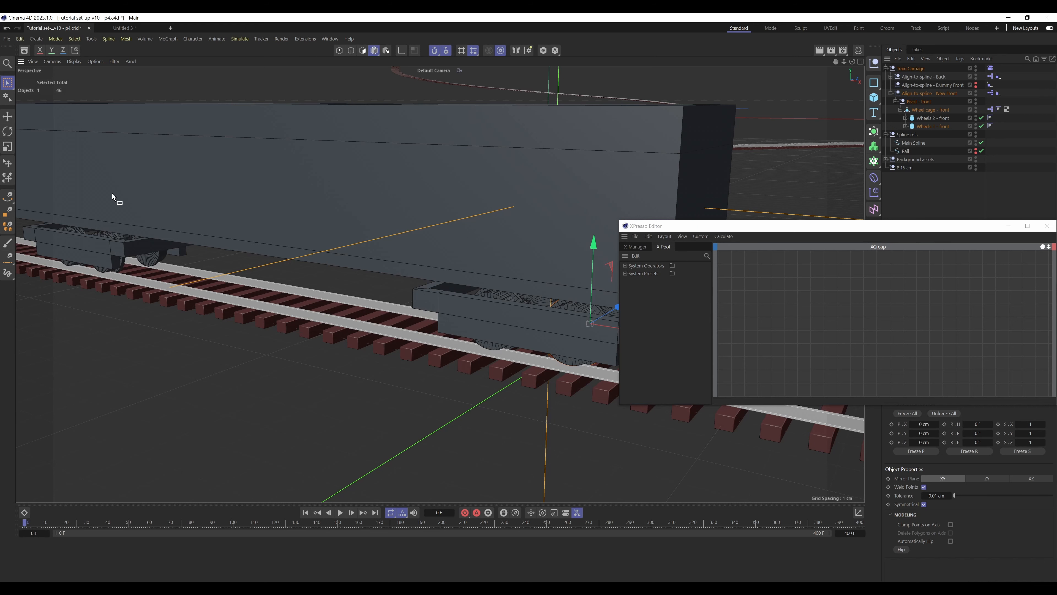
pyautogui.moveTo(799, 231); pyautogui.dragTo(212, 103)
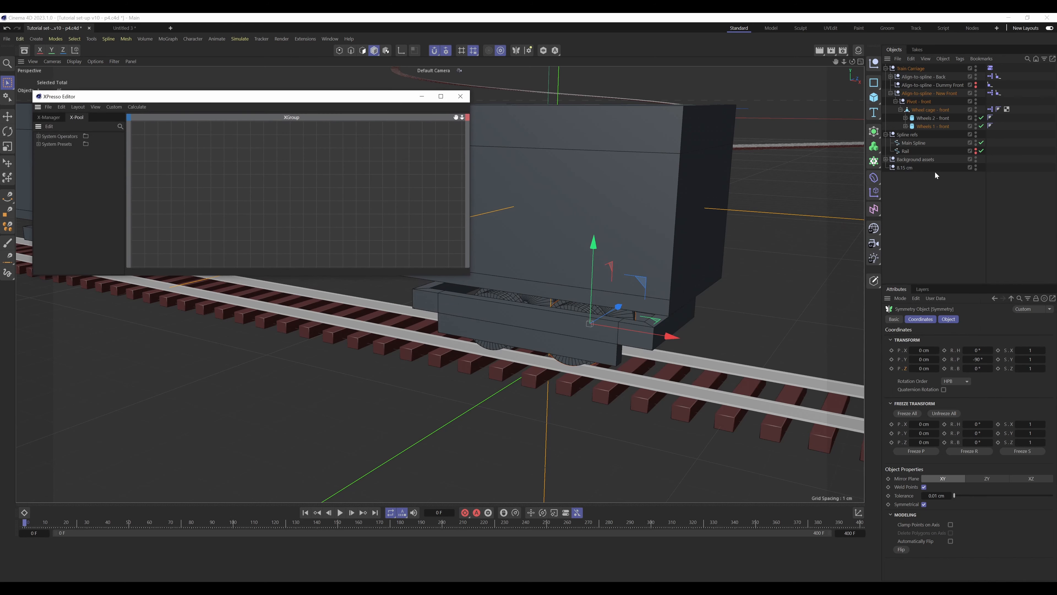
pyautogui.moveTo(925, 119); pyautogui.dragTo(395, 177)
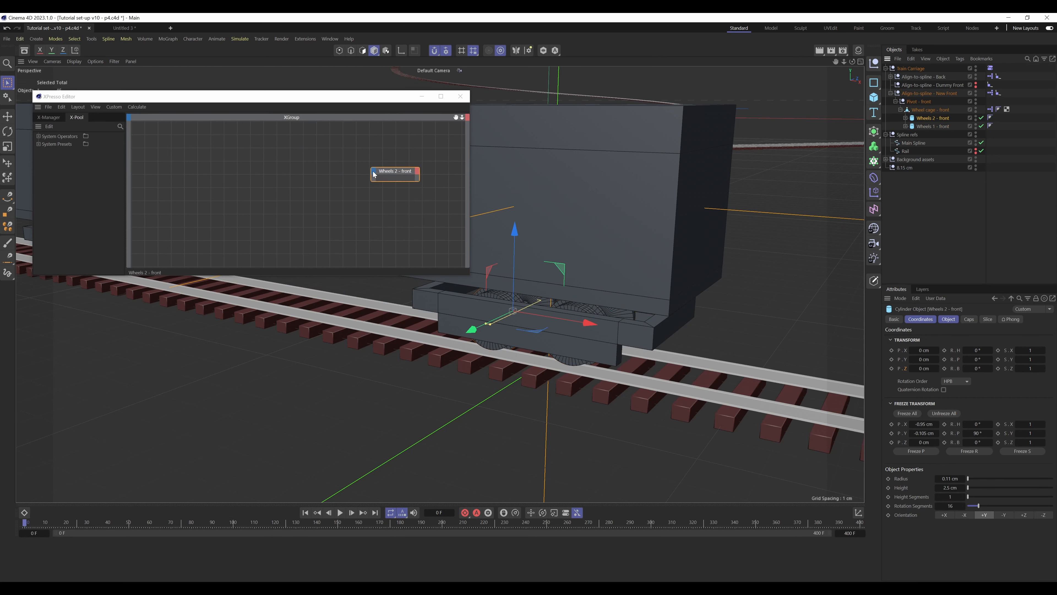
# Test the heading rotation of Wheels 2 - front, reset it, and add a Rotation . H input port to its node
pyautogui.moveTo(971, 345); pyautogui.dragTo(998, 350)
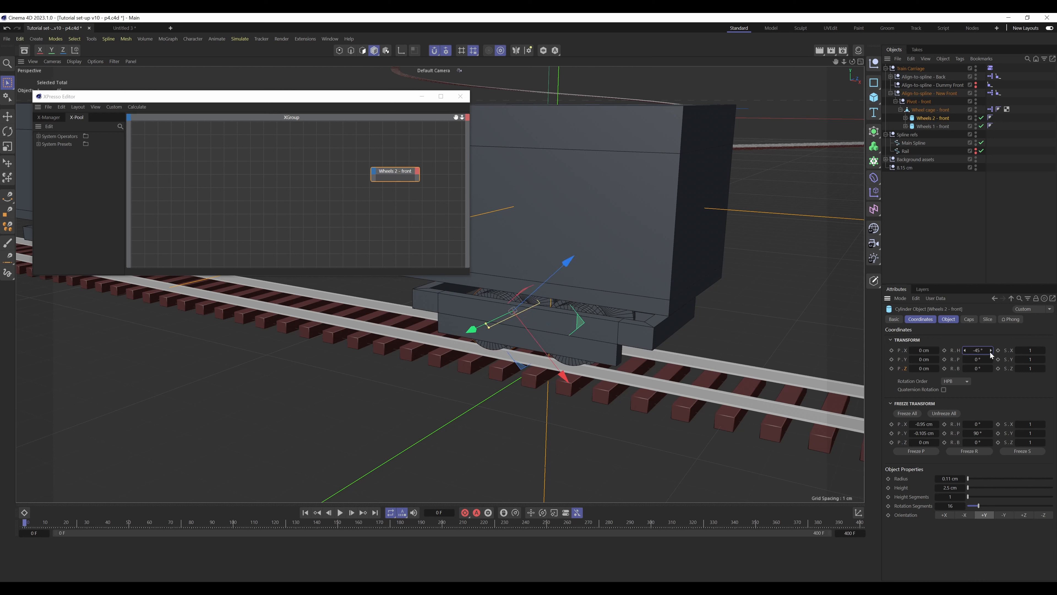
pyautogui.rightClick(991, 350)
pyautogui.click(373, 172)
pyautogui.moveTo(395, 209)
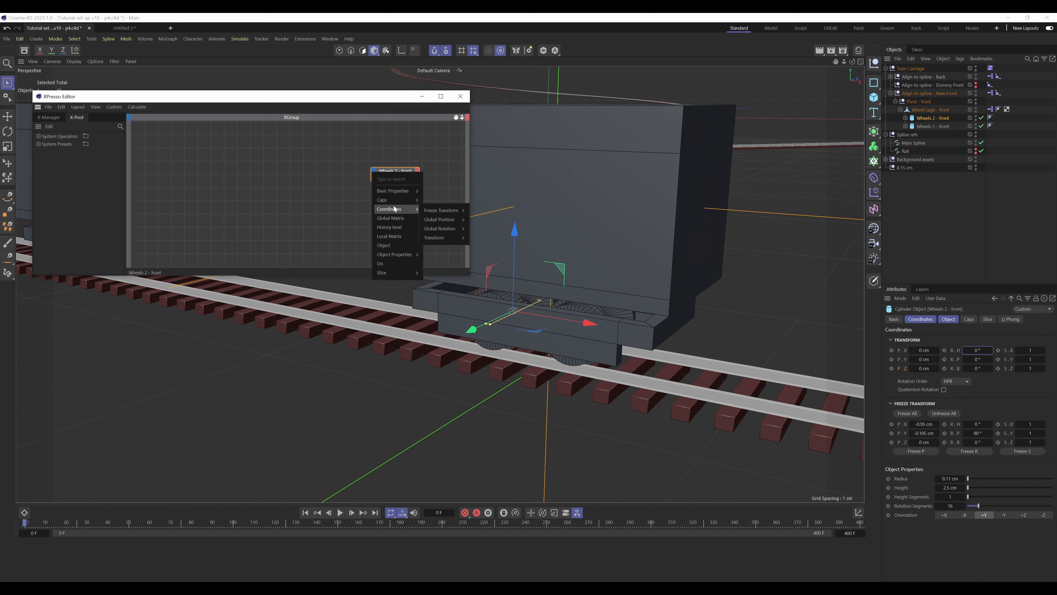
pyautogui.moveTo(453, 240)
pyautogui.moveTo(495, 258)
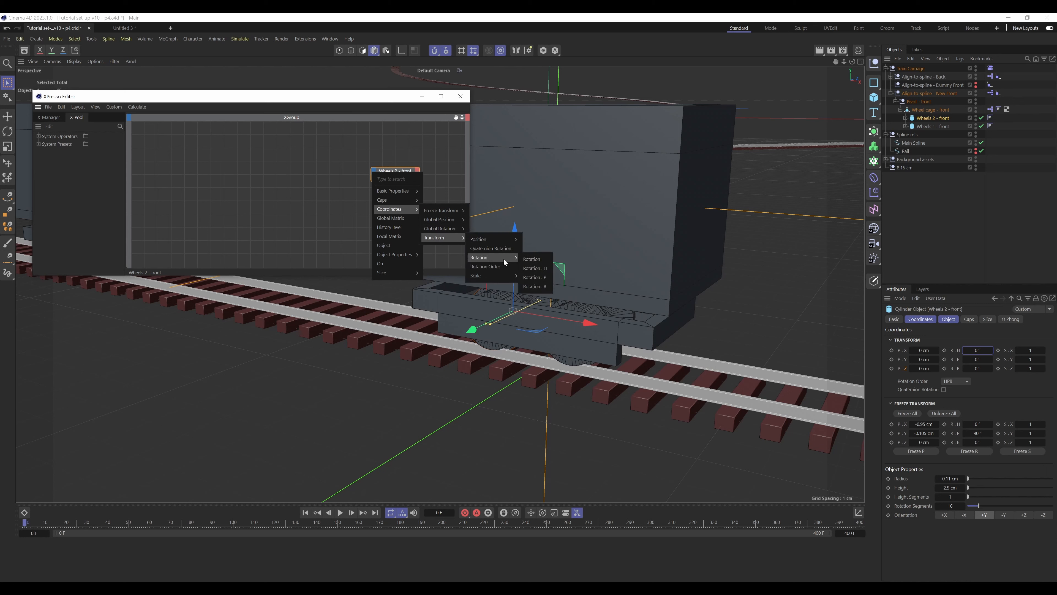
pyautogui.click(537, 259)
pyautogui.rightClick(175, 159)
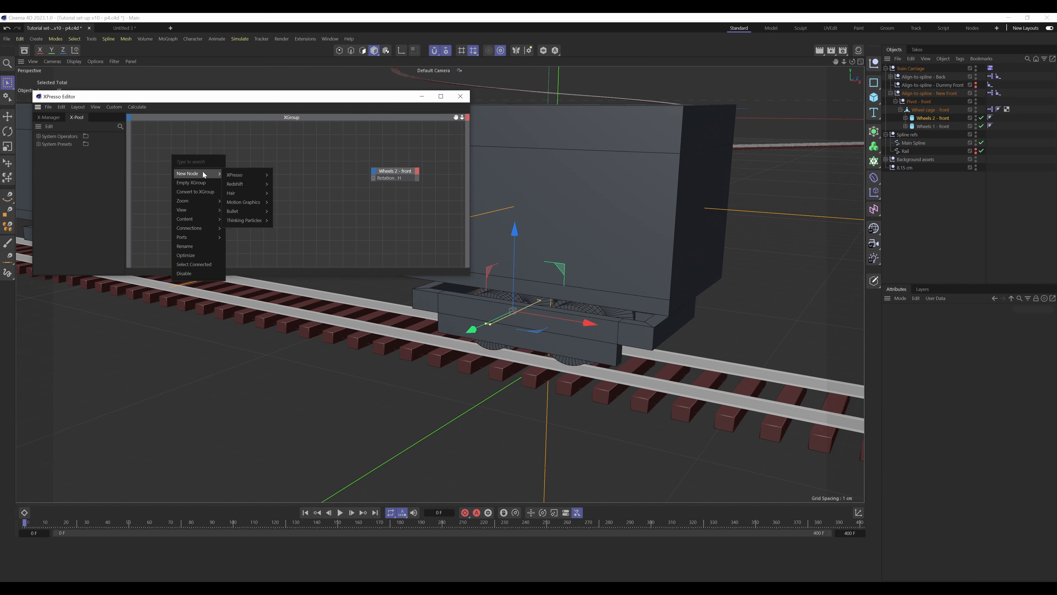
pyautogui.click(302, 138)
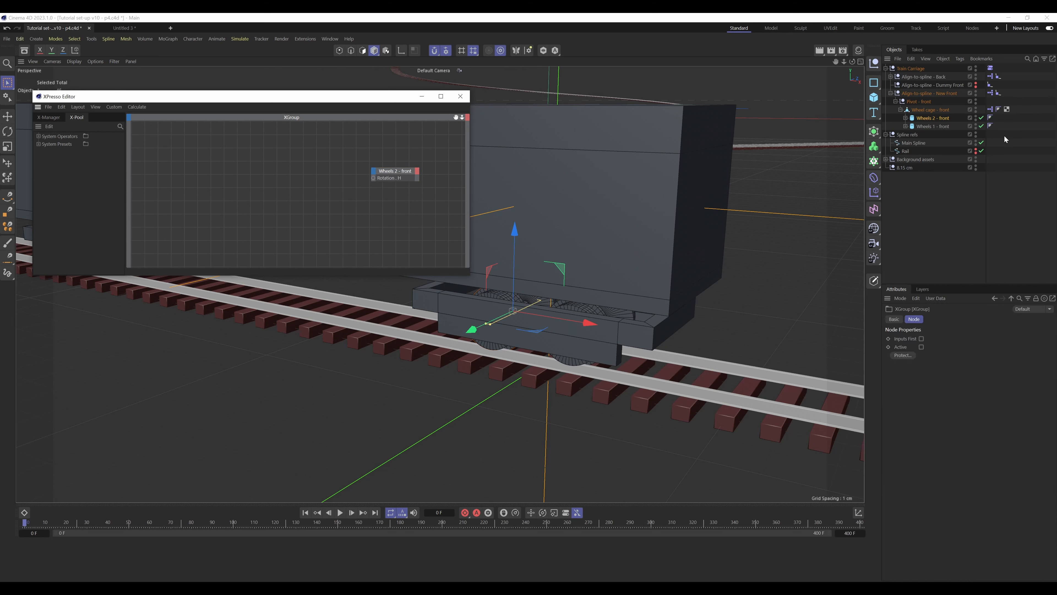
# Rename the reference cylinder under the Wheel of Wheels 2 - front to "Wheel Radius Ref"
pyautogui.click(906, 118)
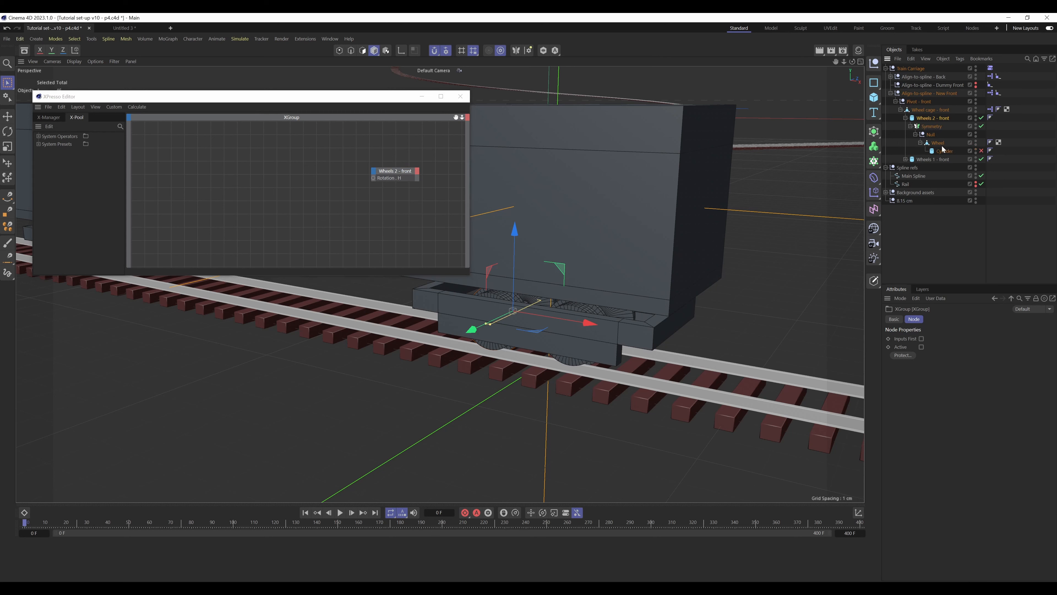
pyautogui.click(947, 150)
pyautogui.doubleClick(947, 151)
pyautogui.write('Wheel')
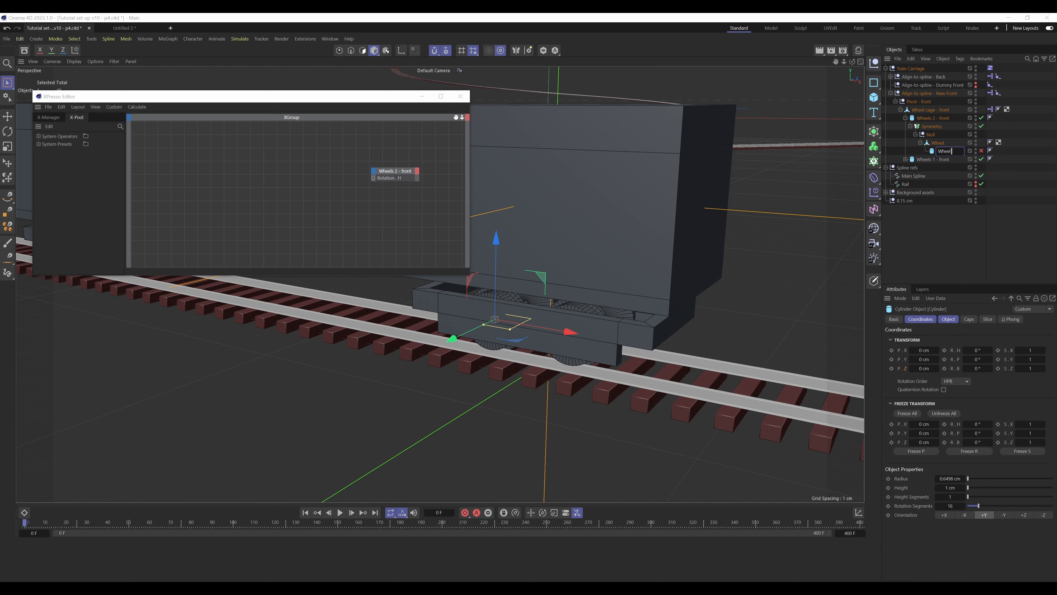
pyautogui.write(' Radius Ref')
pyautogui.press('Return')
# Add Wheel Radius Ref to the XPresso graph as a node with a Radius output port
pyautogui.moveTo(951, 151); pyautogui.dragTo(170, 180)
pyautogui.click(188, 178)
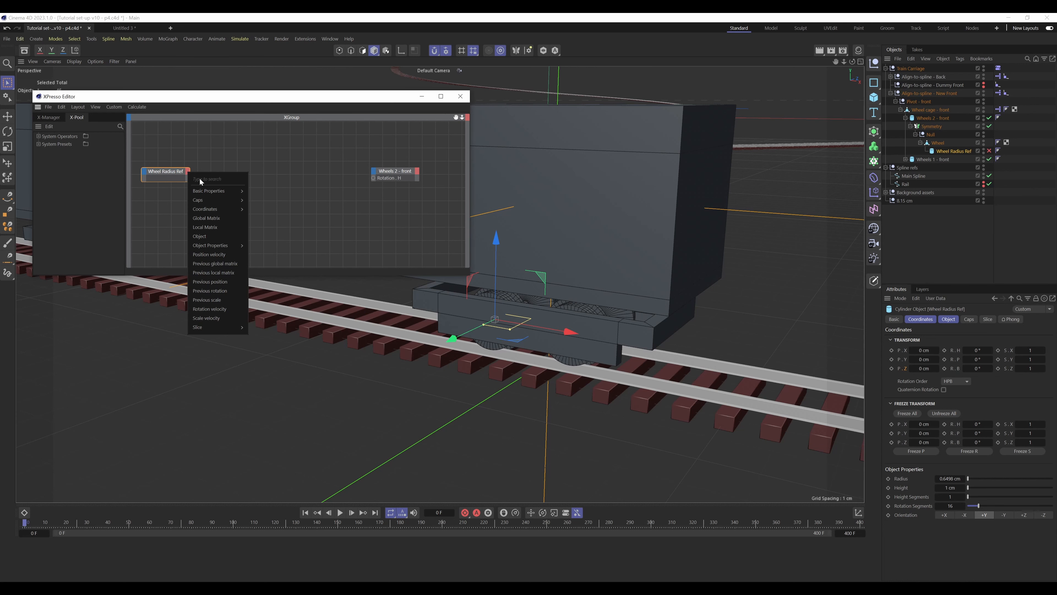
pyautogui.moveTo(225, 244)
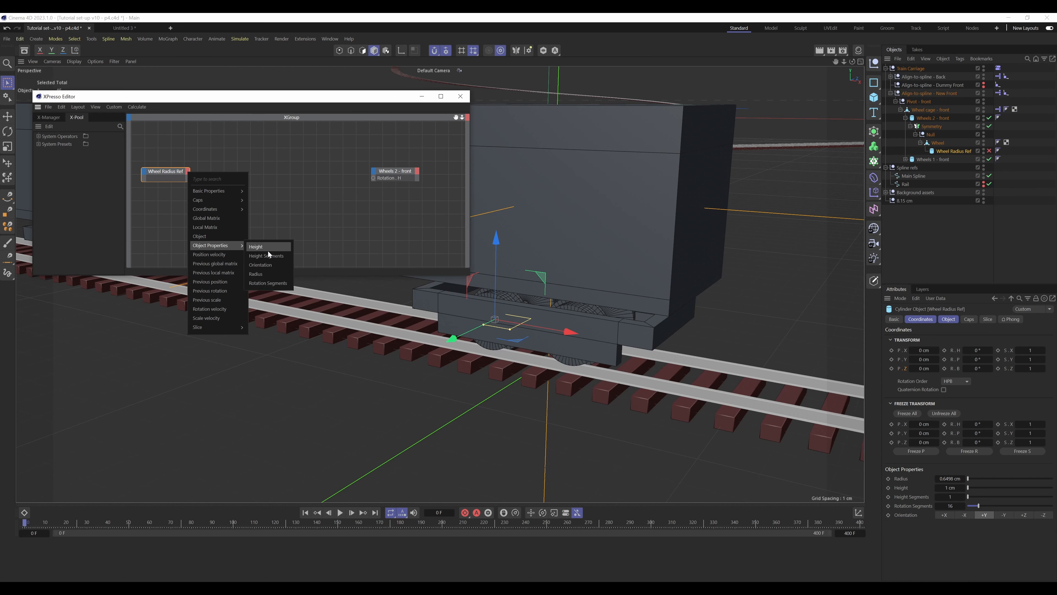
pyautogui.click(264, 273)
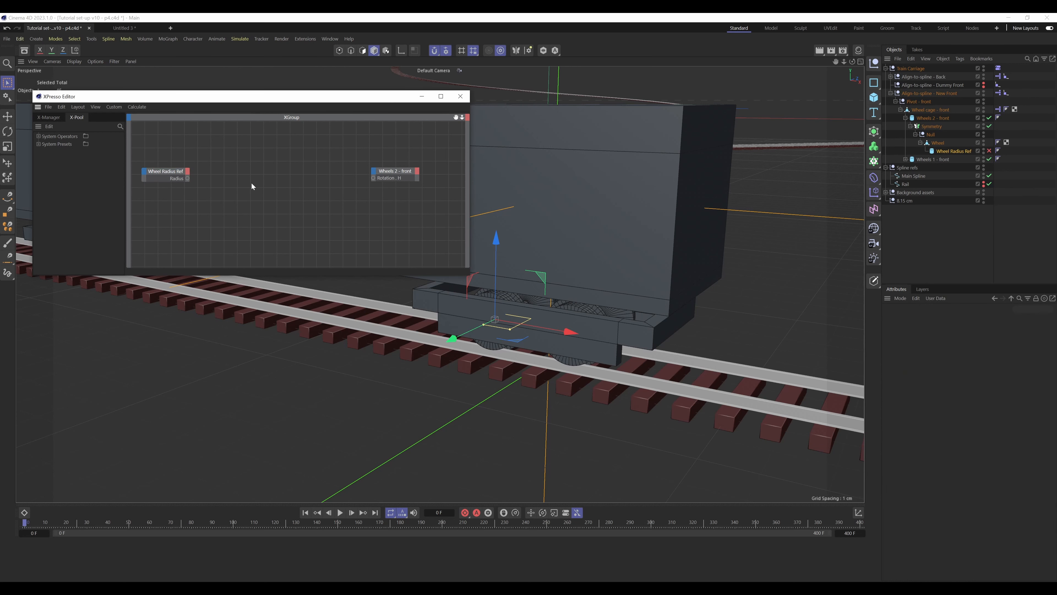
# Add a Formula node to the graph and arrange it just below the Wheel Radius Ref node
pyautogui.rightClick(221, 192)
pyautogui.moveTo(250, 211)
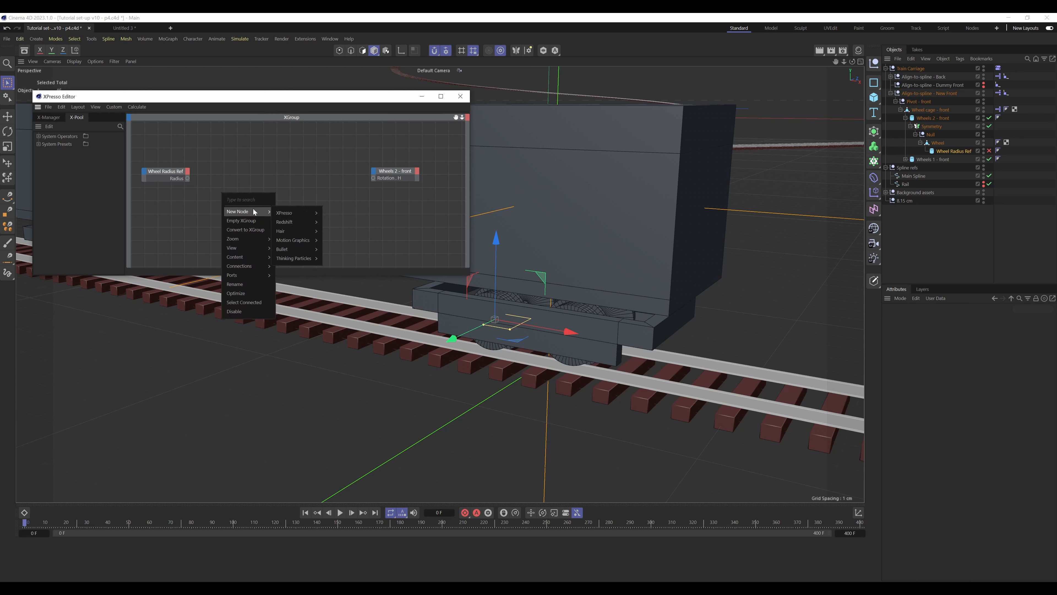
pyautogui.moveTo(285, 216)
pyautogui.moveTo(335, 242)
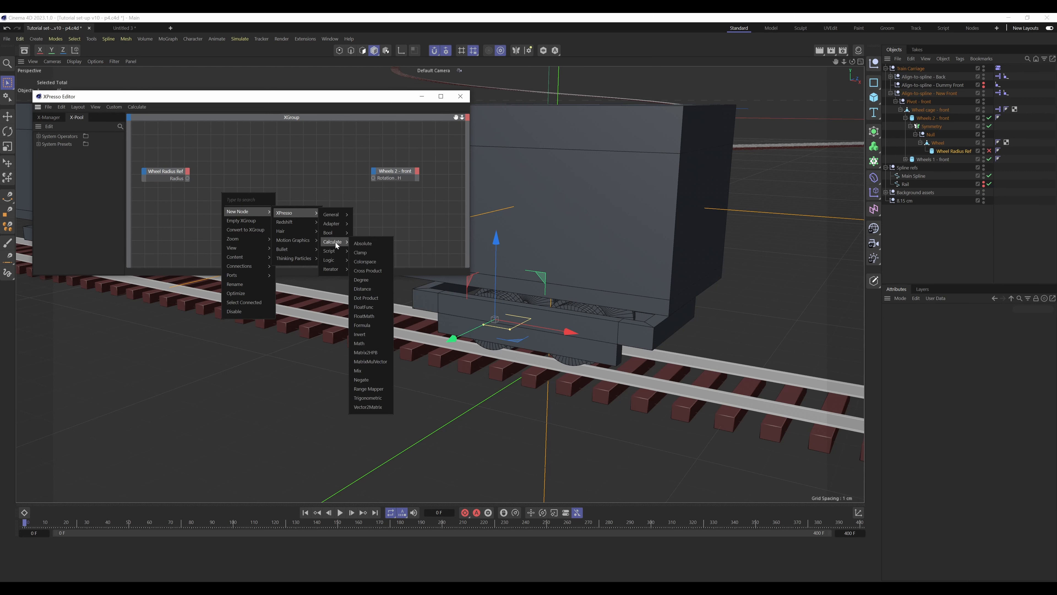
pyautogui.click(368, 324)
pyautogui.moveTo(222, 192); pyautogui.dragTo(161, 208)
pyautogui.click(958, 339)
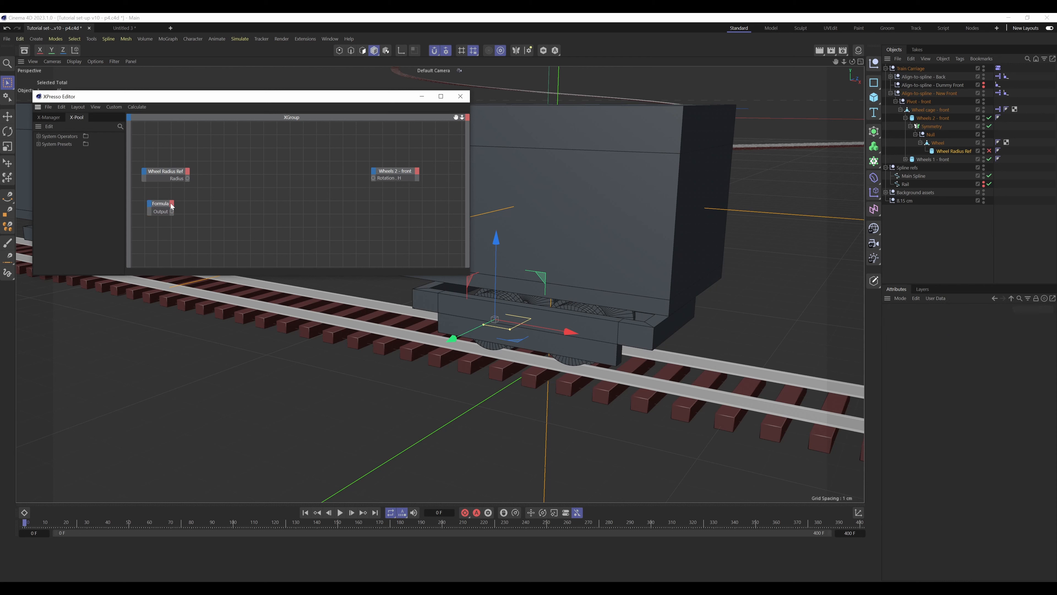
pyautogui.moveTo(161, 204); pyautogui.dragTo(187, 225)
pyautogui.moveTo(167, 171); pyautogui.dragTo(162, 198)
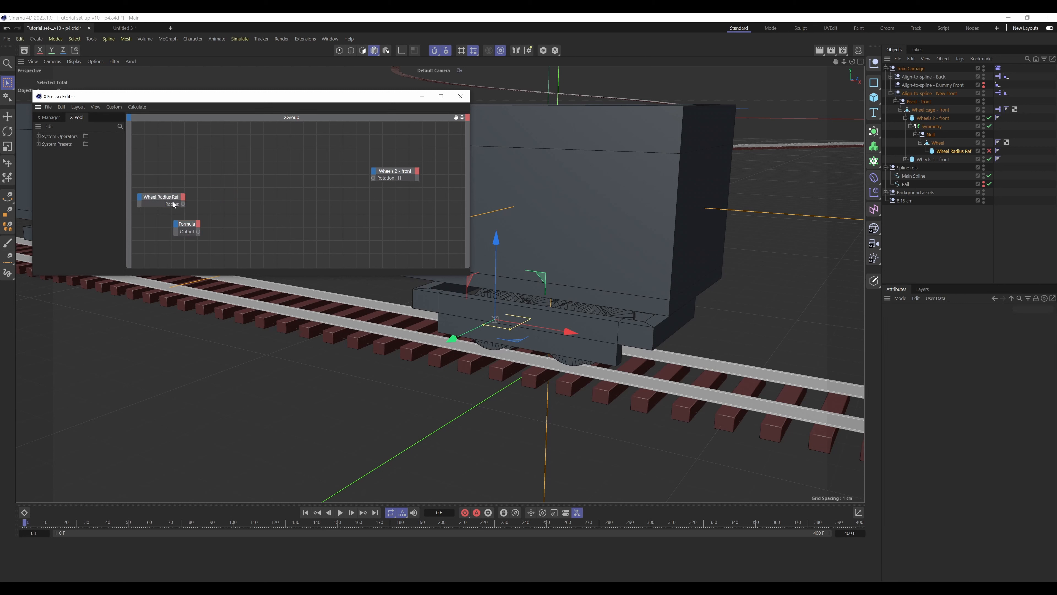
# Add a Math node beside the Wheel Radius Ref node and set its function to Multiply
pyautogui.rightClick(249, 211)
pyautogui.moveTo(276, 222)
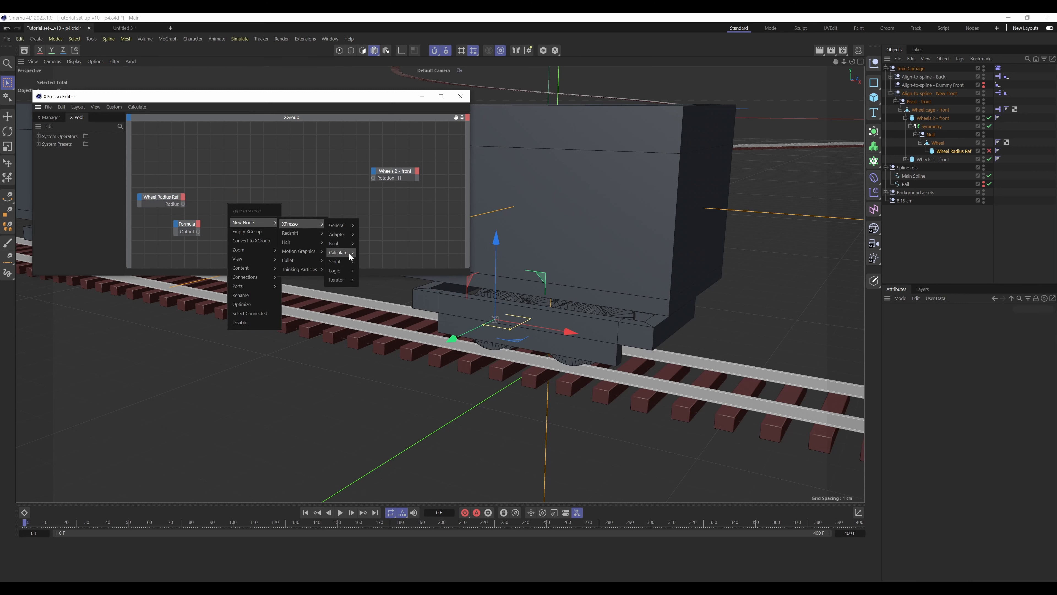
pyautogui.moveTo(348, 253)
pyautogui.click(365, 354)
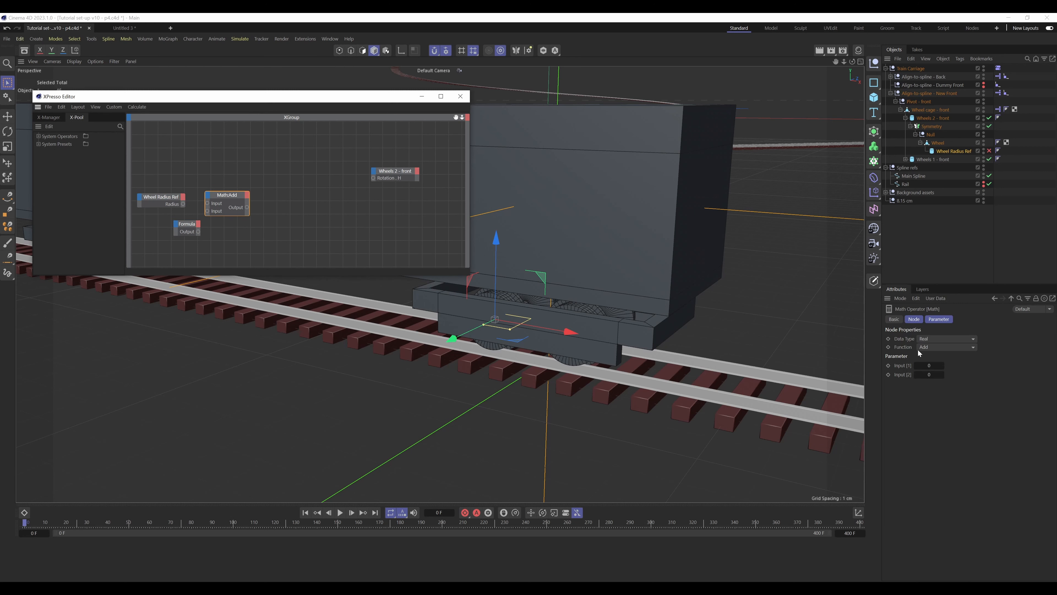
pyautogui.click(933, 347)
pyautogui.click(935, 375)
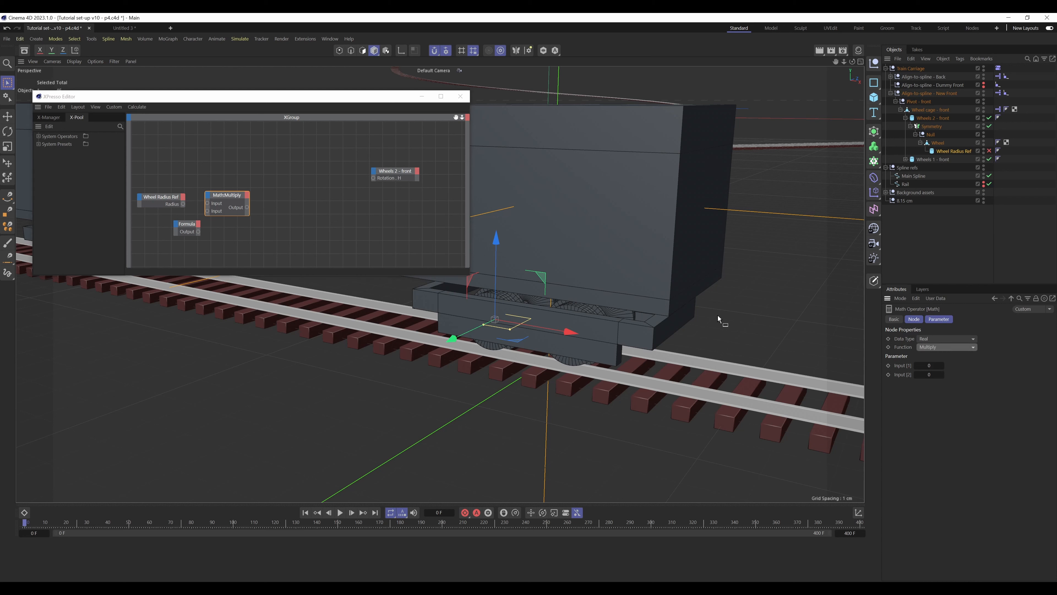
# Set the Multiply node's second input to 2 and connect the Radius output to its first input
pyautogui.click(923, 374)
pyautogui.write('2')
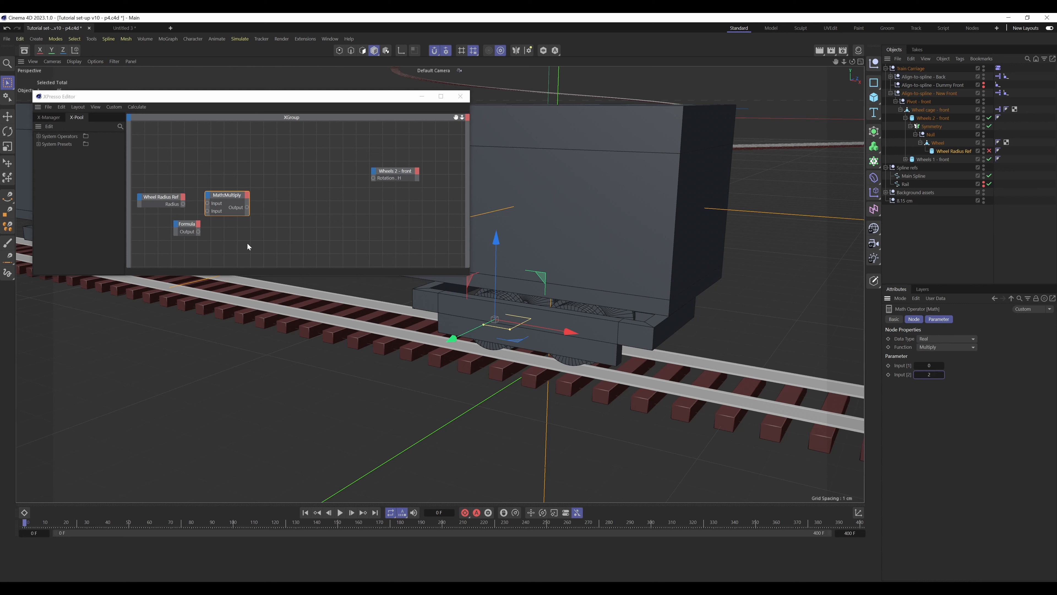
pyautogui.moveTo(183, 204); pyautogui.dragTo(207, 203)
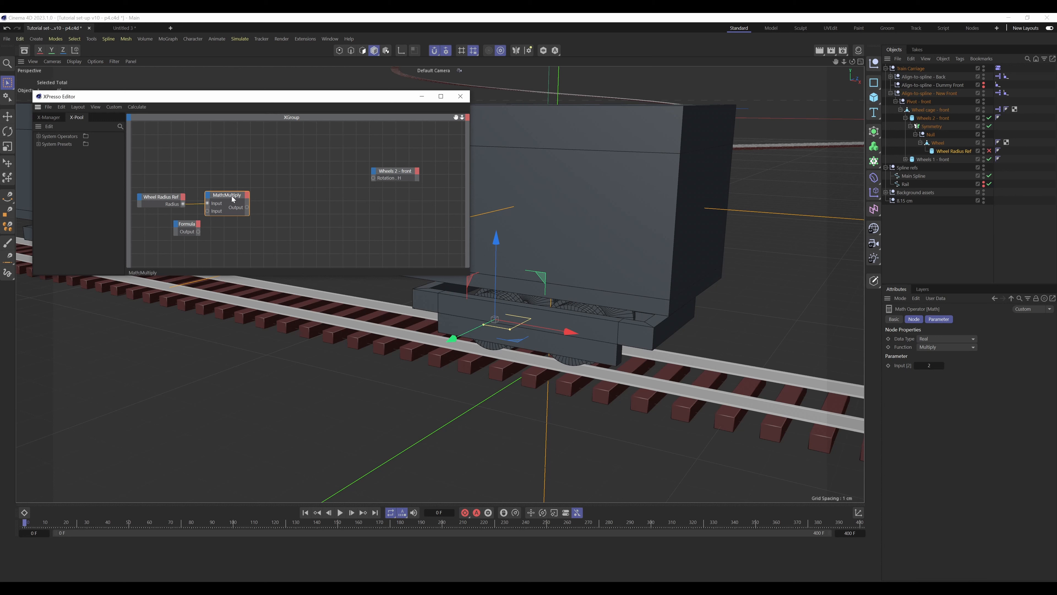
# Rename the Multiply node to "Math - Diameter", shift it together with the radius node, and widen it to fit its title
pyautogui.click(894, 320)
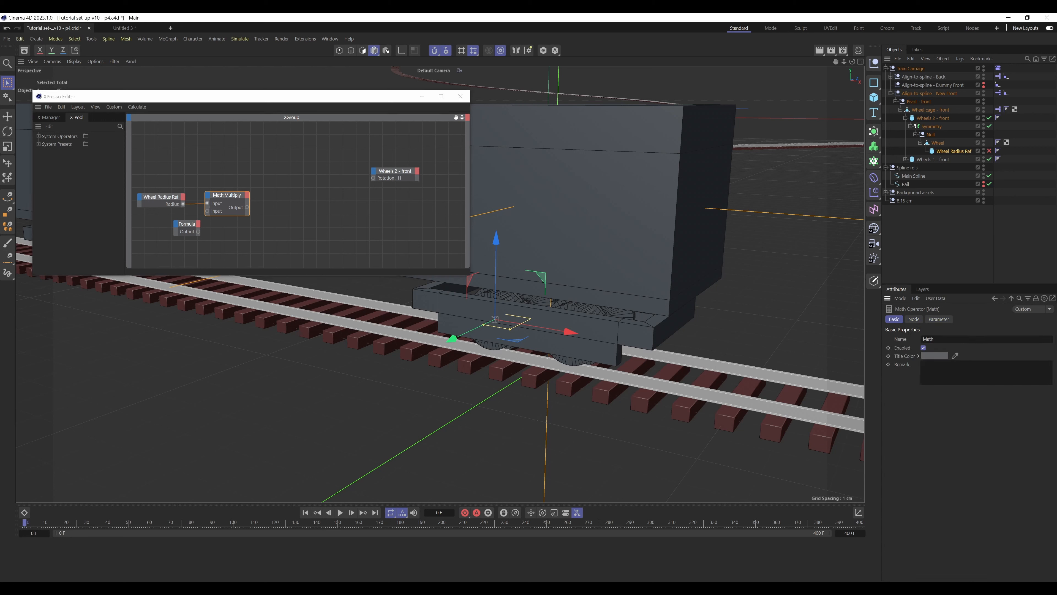
pyautogui.click(936, 339)
pyautogui.write('- Diameter')
pyautogui.press('Return')
pyautogui.moveTo(238, 153); pyautogui.dragTo(162, 198)
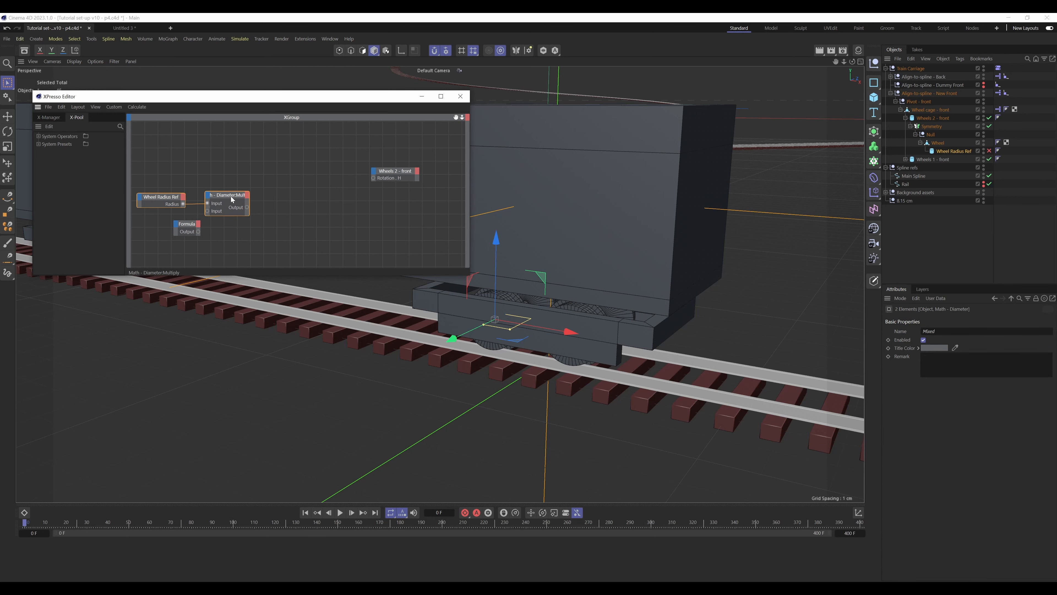
pyautogui.moveTo(231, 196); pyautogui.dragTo(201, 186)
pyautogui.click(225, 194)
pyautogui.moveTo(220, 196); pyautogui.dragTo(245, 198)
# Add a second Math node set to Multiply and connect the Math - Diameter and Formula outputs to its two inputs
pyautogui.rightClick(300, 210)
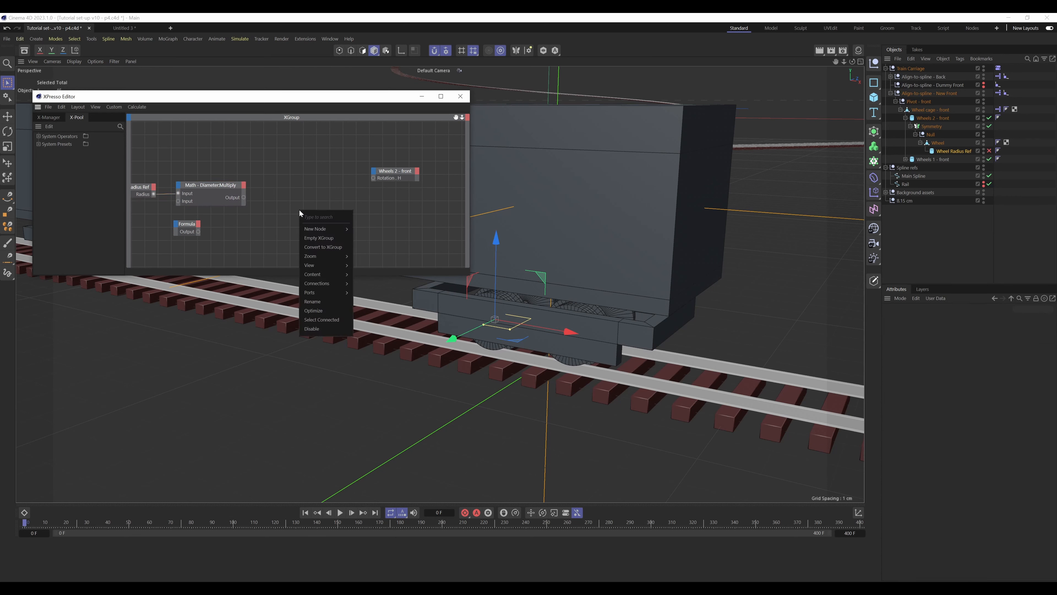
pyautogui.moveTo(333, 230)
pyautogui.moveTo(369, 230)
pyautogui.moveTo(415, 264)
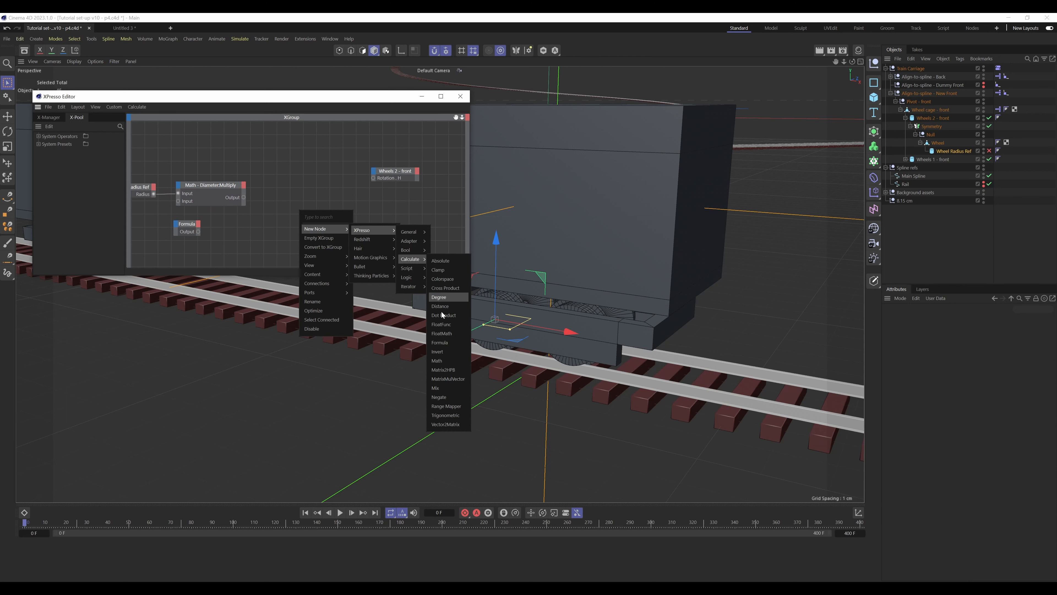
pyautogui.click(439, 360)
pyautogui.click(931, 320)
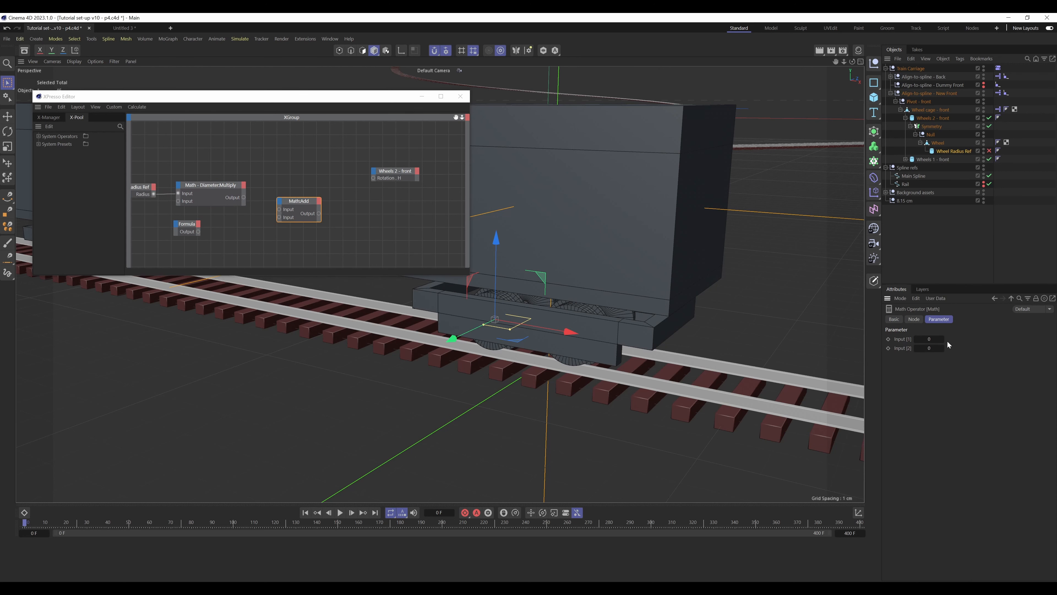
pyautogui.click(951, 348)
pyautogui.click(942, 363)
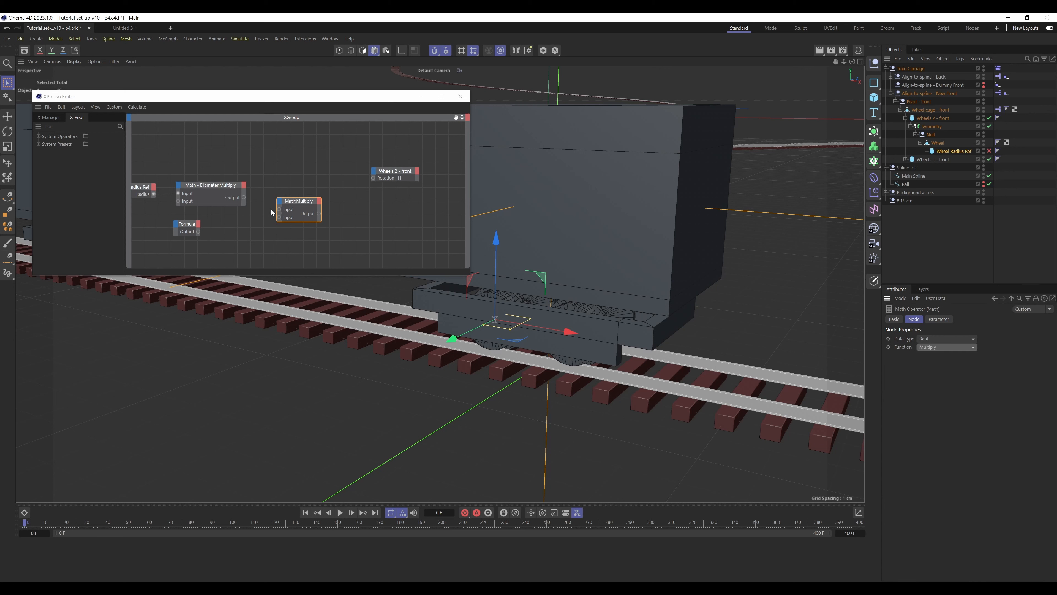
pyautogui.moveTo(243, 198); pyautogui.dragTo(279, 209)
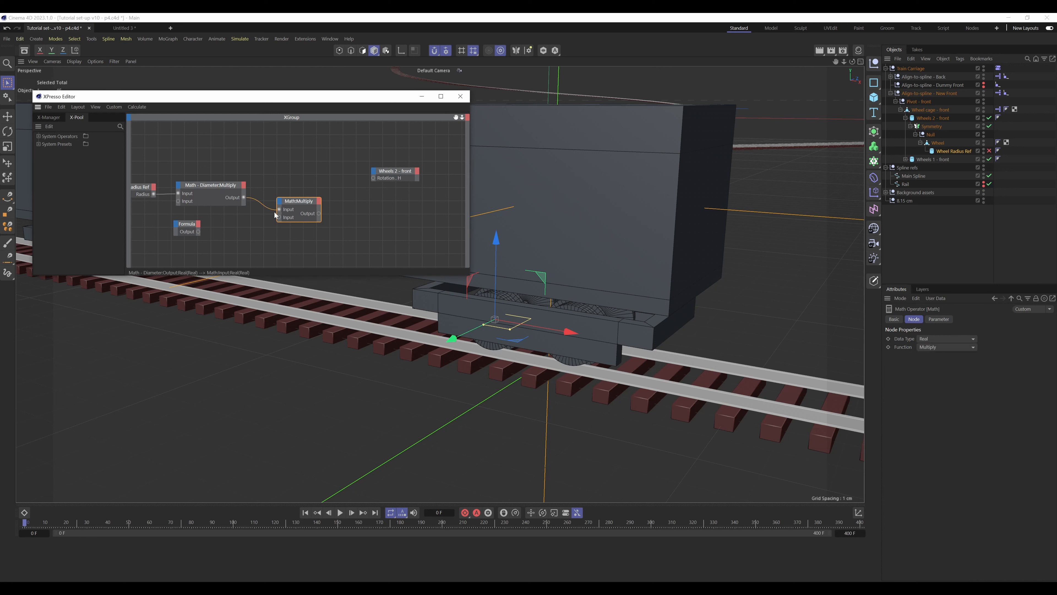
pyautogui.moveTo(198, 231); pyautogui.dragTo(263, 221)
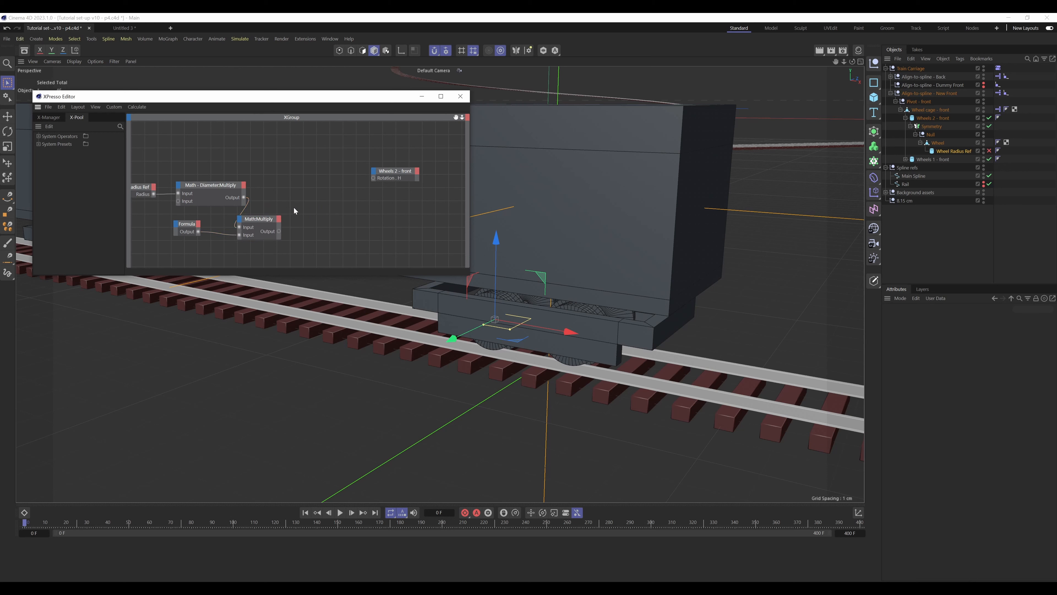
# Add a Result node, connect the second Multiply node's output to it, and widen the Result node
pyautogui.moveTo(338, 201); pyautogui.dragTo(304, 191, button='middle')
pyautogui.rightClick(328, 208)
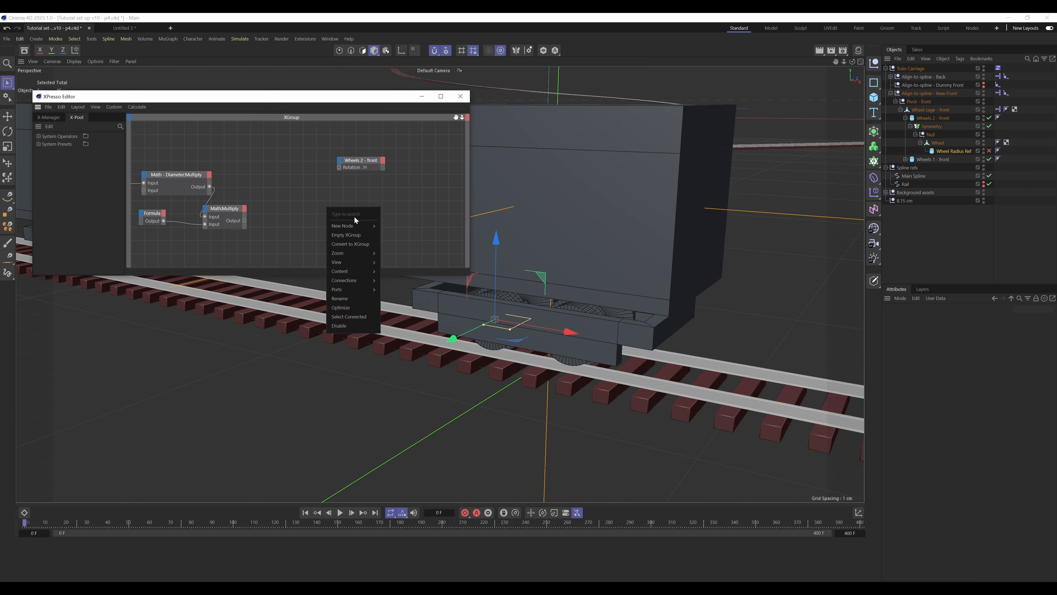
pyautogui.moveTo(352, 225)
pyautogui.moveTo(399, 227)
pyautogui.moveTo(441, 228)
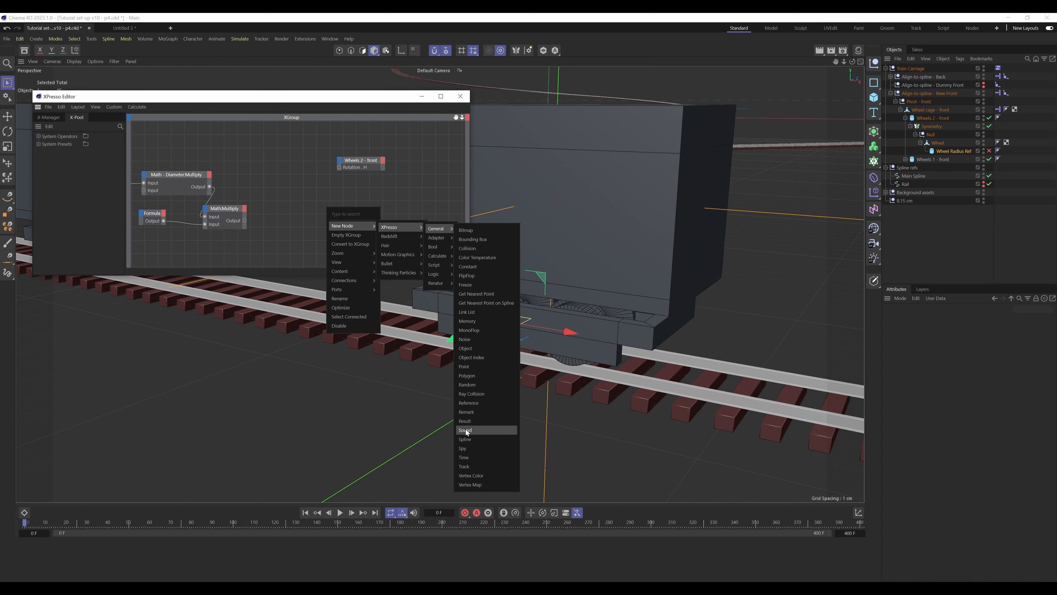
pyautogui.click(475, 421)
pyautogui.moveTo(245, 221); pyautogui.dragTo(275, 231)
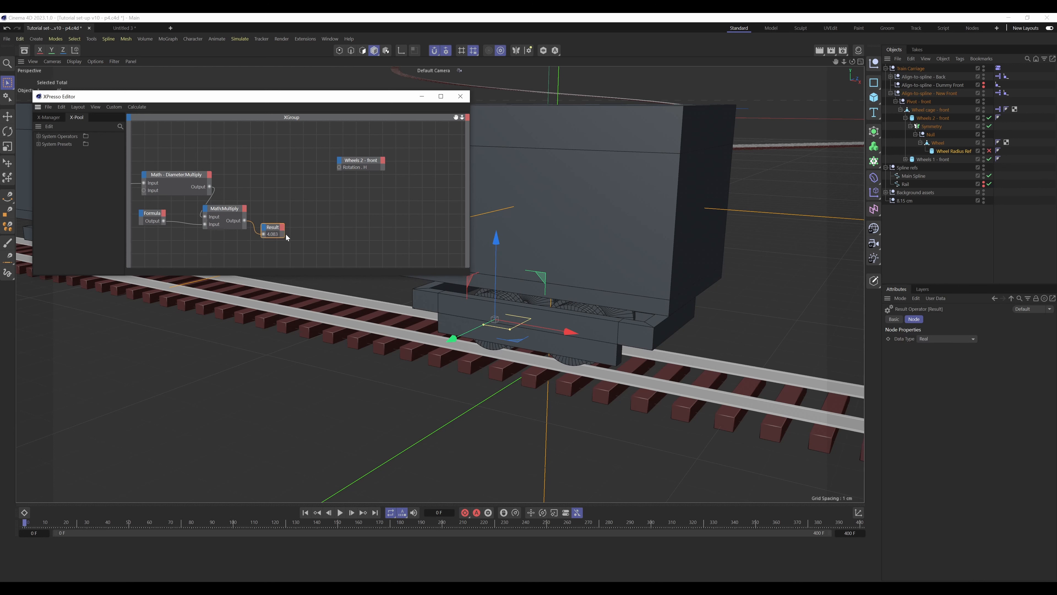
pyautogui.click(341, 233)
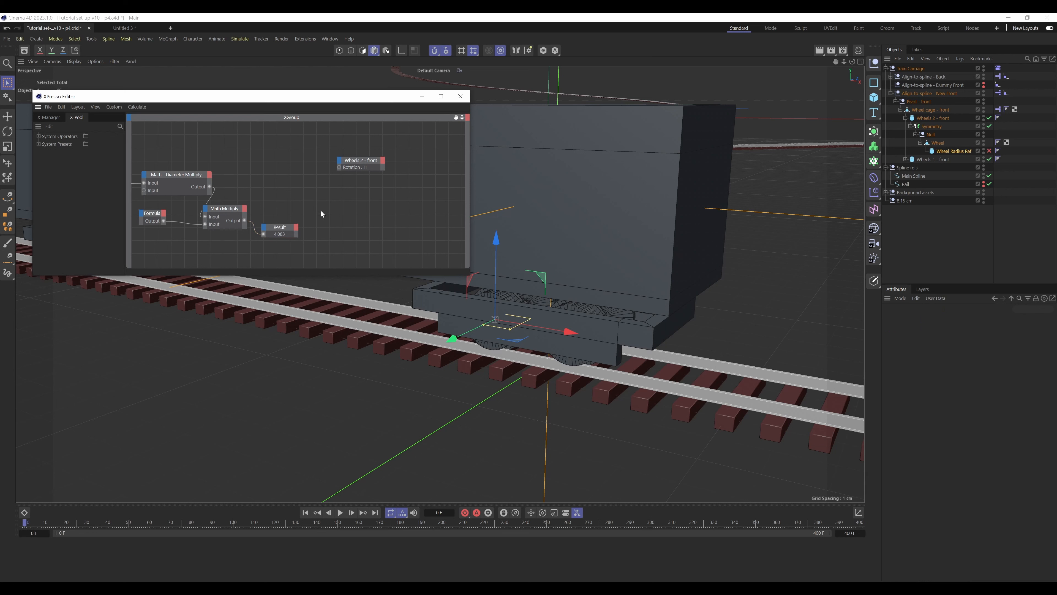
pyautogui.press('h')
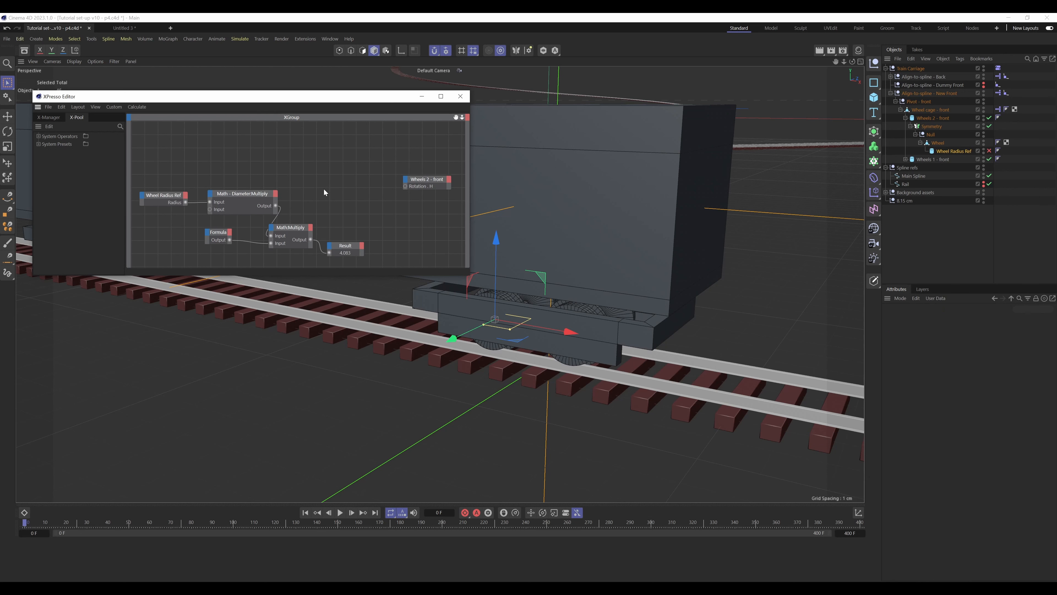
# Add the Train Carriage as a node with a Length of track output and connect that output to a copy of the Result node
pyautogui.moveTo(358, 159); pyautogui.dragTo(350, 184, button='middle')
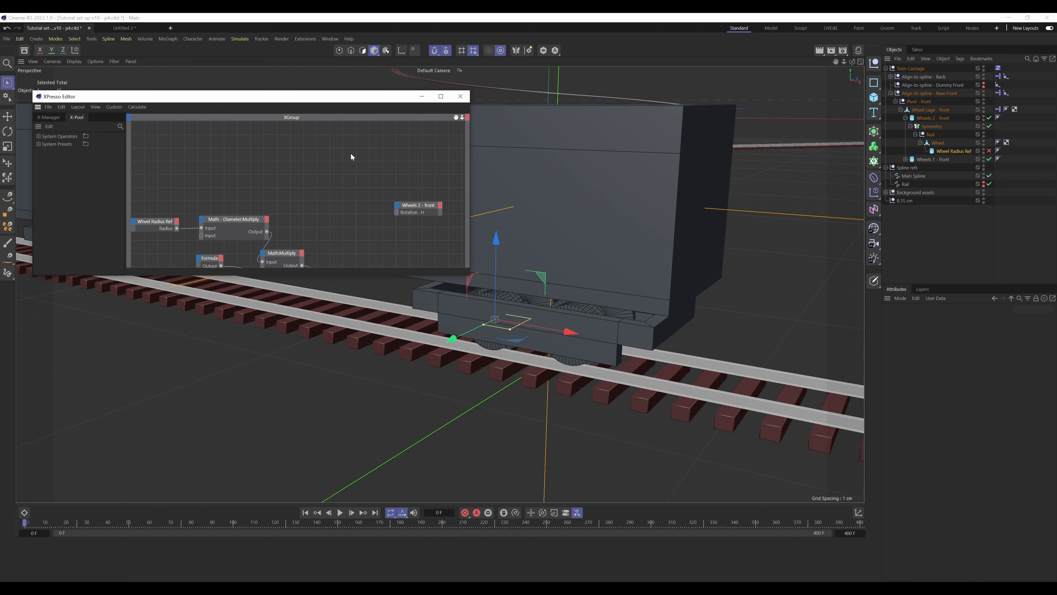
pyautogui.keyDown('alt'); pyautogui.moveTo(350, 153); pyautogui.dragTo(352, 197, button='right'); pyautogui.keyUp('alt')
pyautogui.keyDown('alt'); pyautogui.moveTo(352, 198); pyautogui.dragTo(341, 181, button='middle'); pyautogui.keyUp('alt')
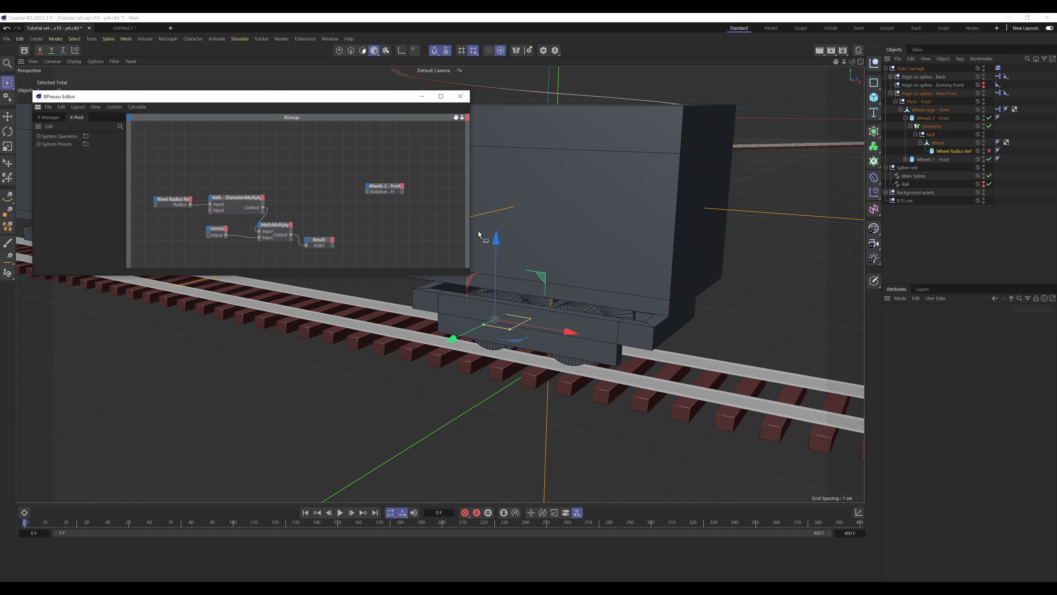
pyautogui.click(934, 237)
pyautogui.keyDown('alt'); pyautogui.moveTo(556, 249); pyautogui.dragTo(463, 288, button='right'); pyautogui.keyUp('alt')
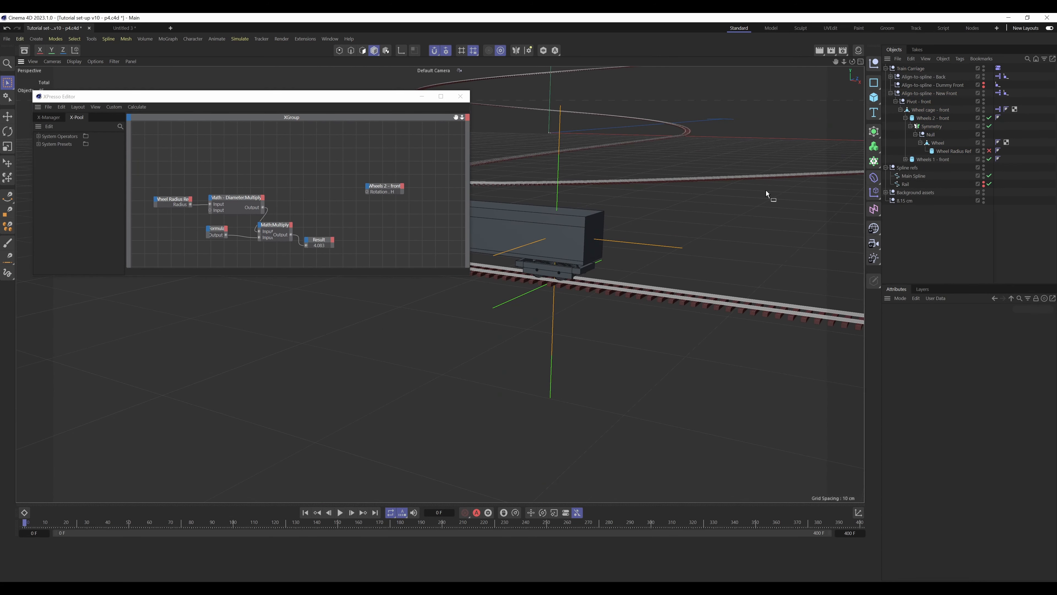
pyautogui.click(916, 69)
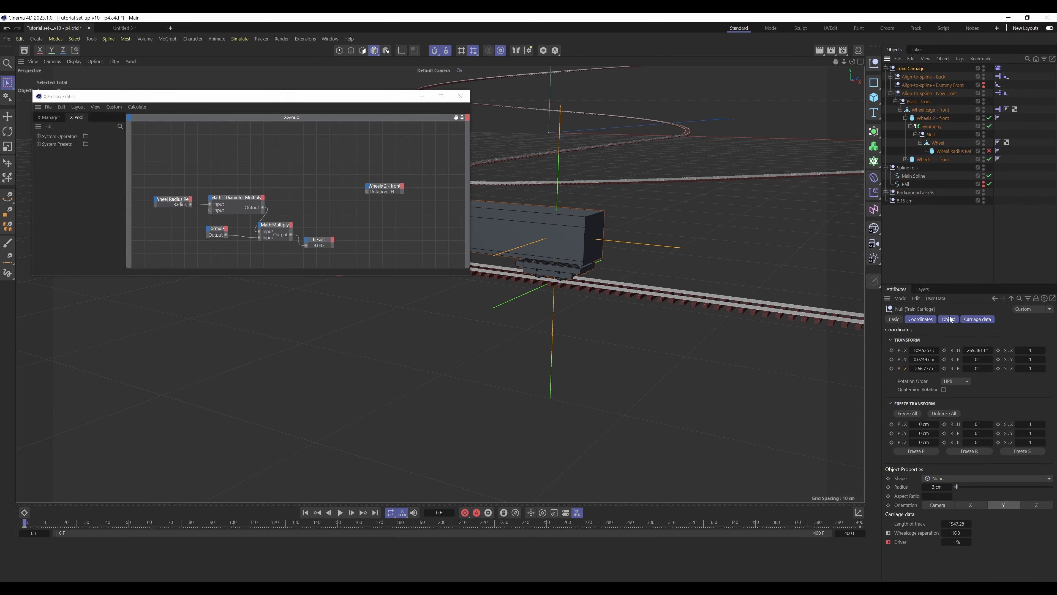
pyautogui.click(967, 321)
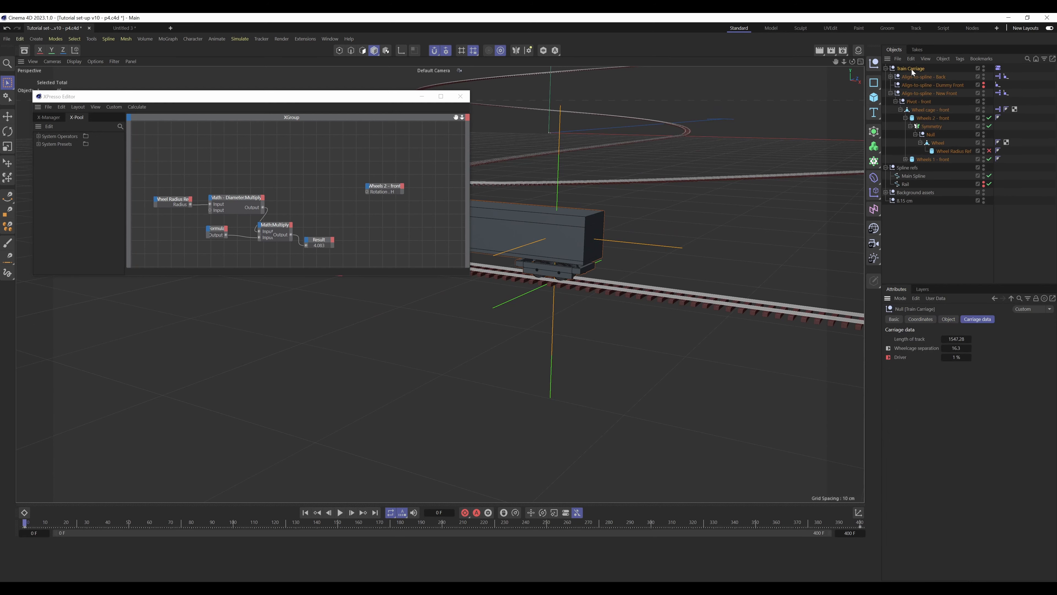
pyautogui.moveTo(912, 70); pyautogui.dragTo(166, 152)
pyautogui.click(185, 149)
pyautogui.moveTo(203, 176)
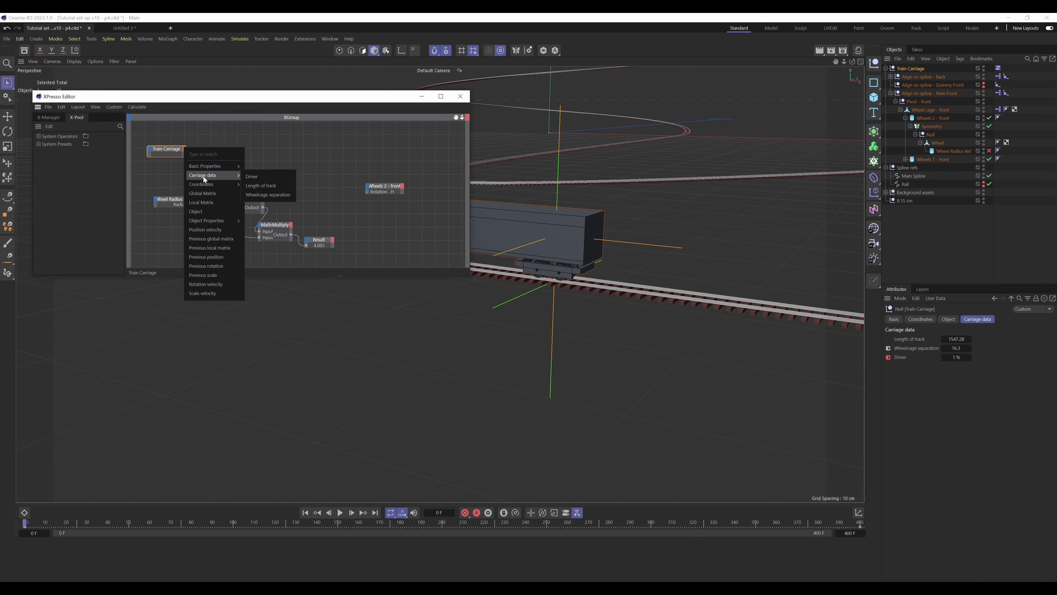
pyautogui.click(271, 188)
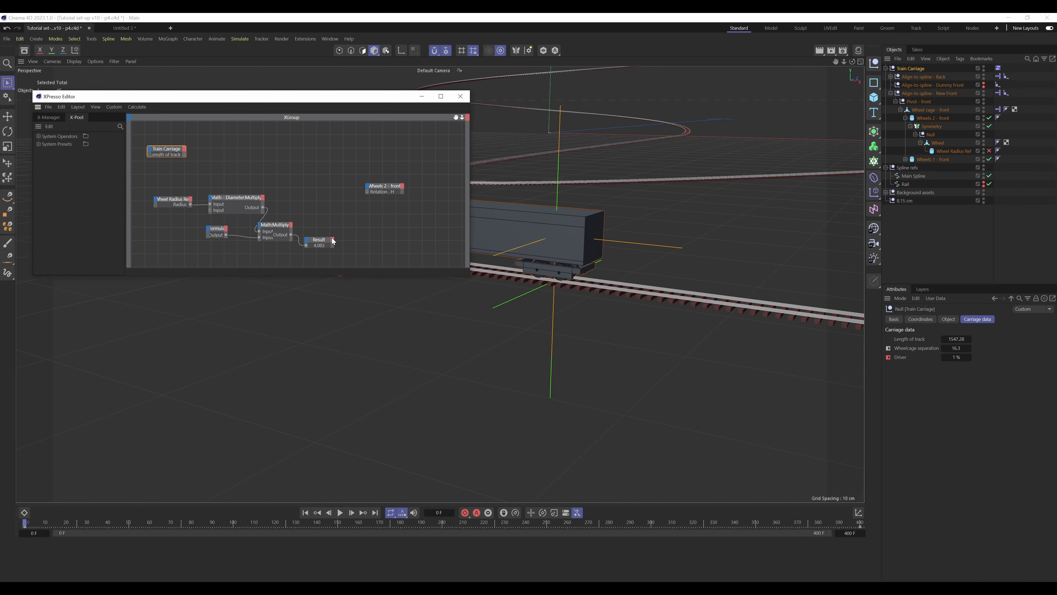
pyautogui.keyDown('ctrl'); pyautogui.moveTo(333, 241); pyautogui.dragTo(211, 136); pyautogui.keyUp('ctrl')
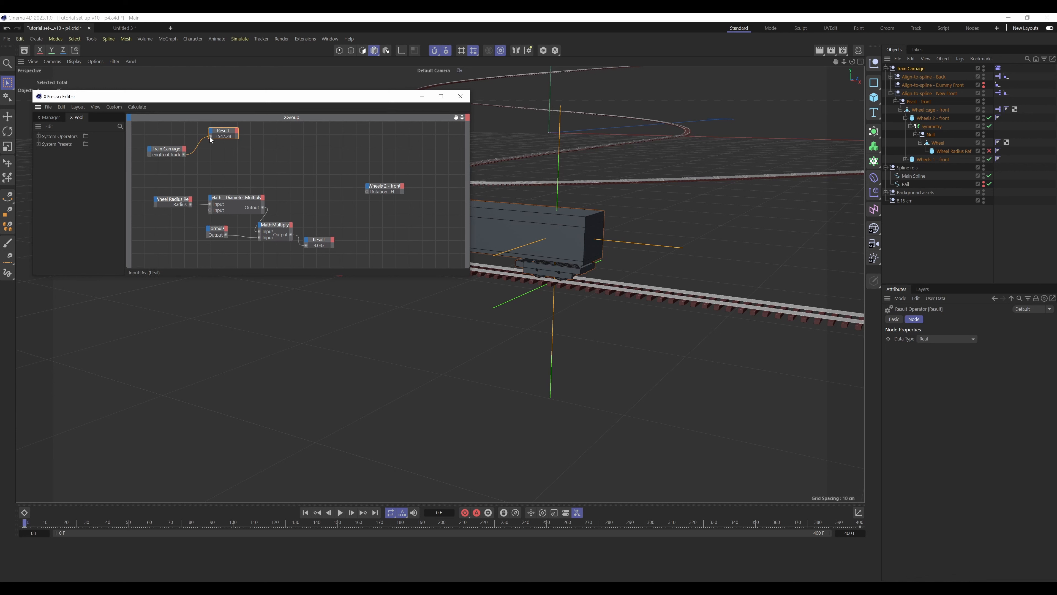
# Shift the XPresso Editor window clear of the carriage and check the Main Spline's length in its structure information
pyautogui.click(921, 68)
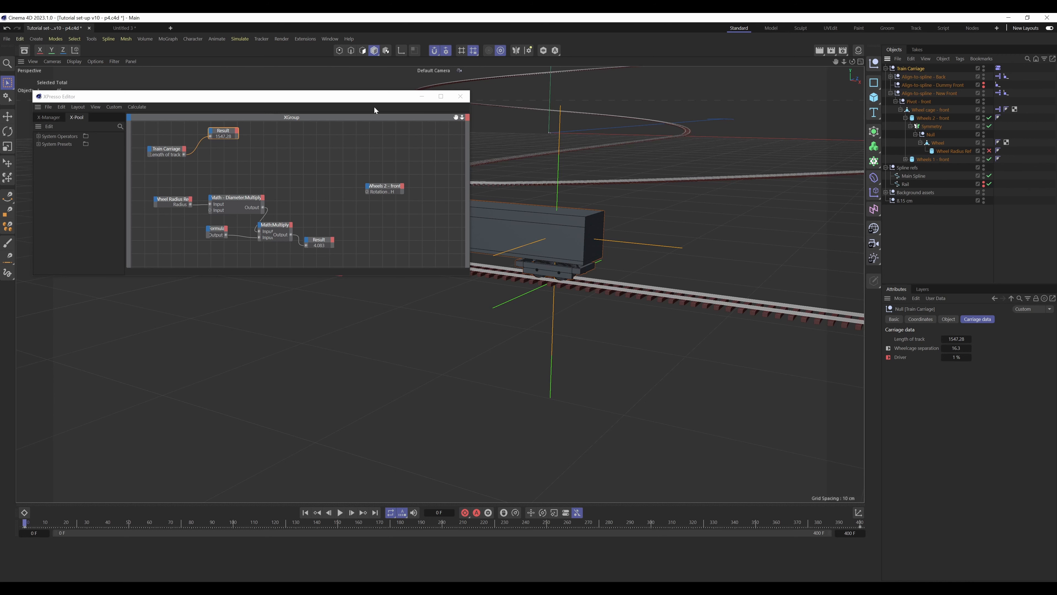
pyautogui.moveTo(375, 108); pyautogui.dragTo(368, 310)
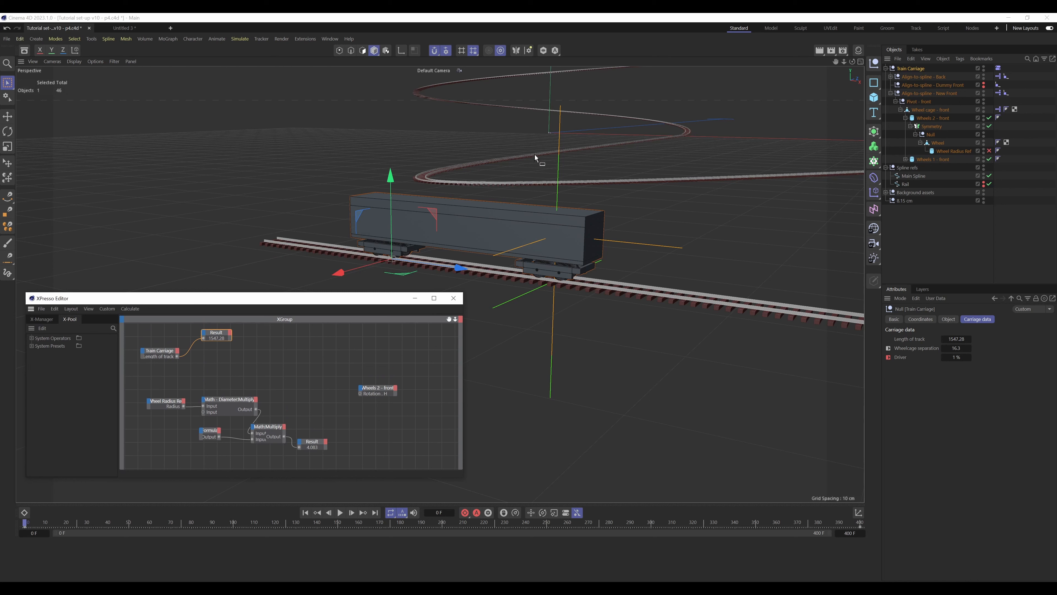
pyautogui.click(915, 178)
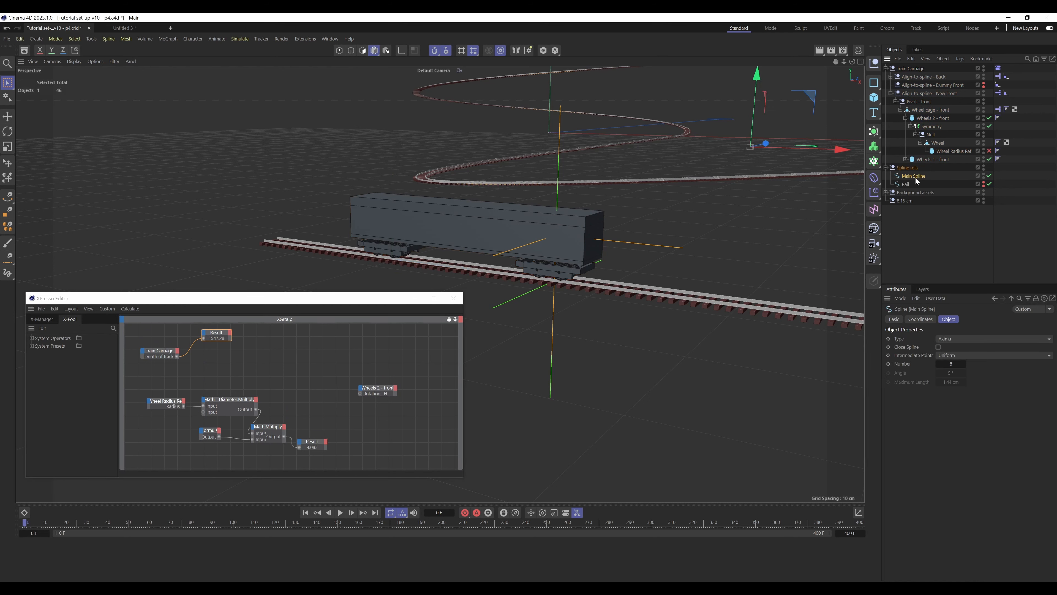
pyautogui.click(905, 297)
pyautogui.click(919, 379)
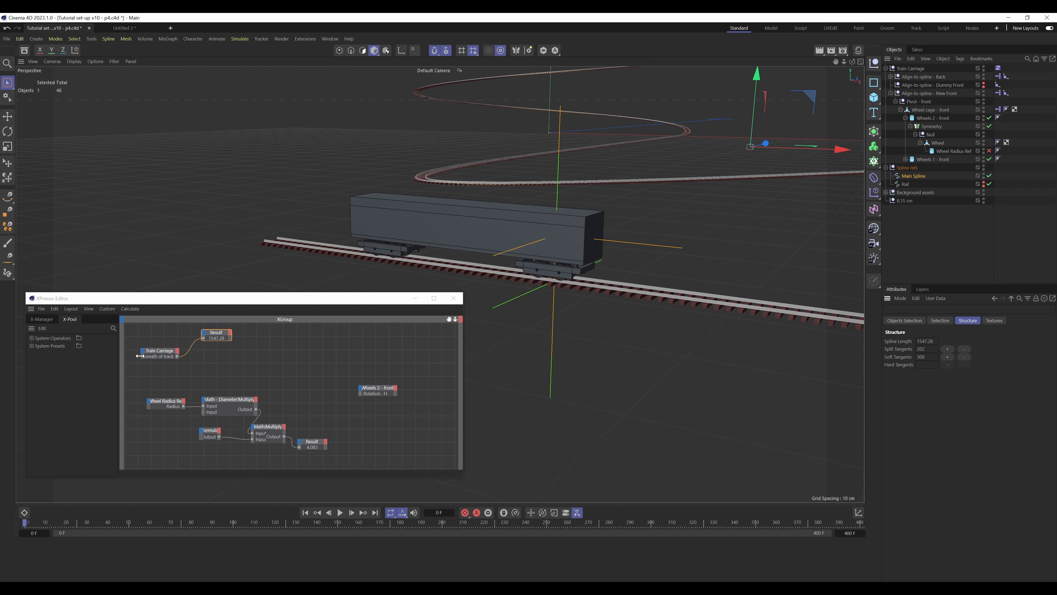
# Widen the Train Carriage node and move it together with its Result node down, closer to the Wheel Radius Ref node
pyautogui.moveTo(140, 356); pyautogui.dragTo(137, 355)
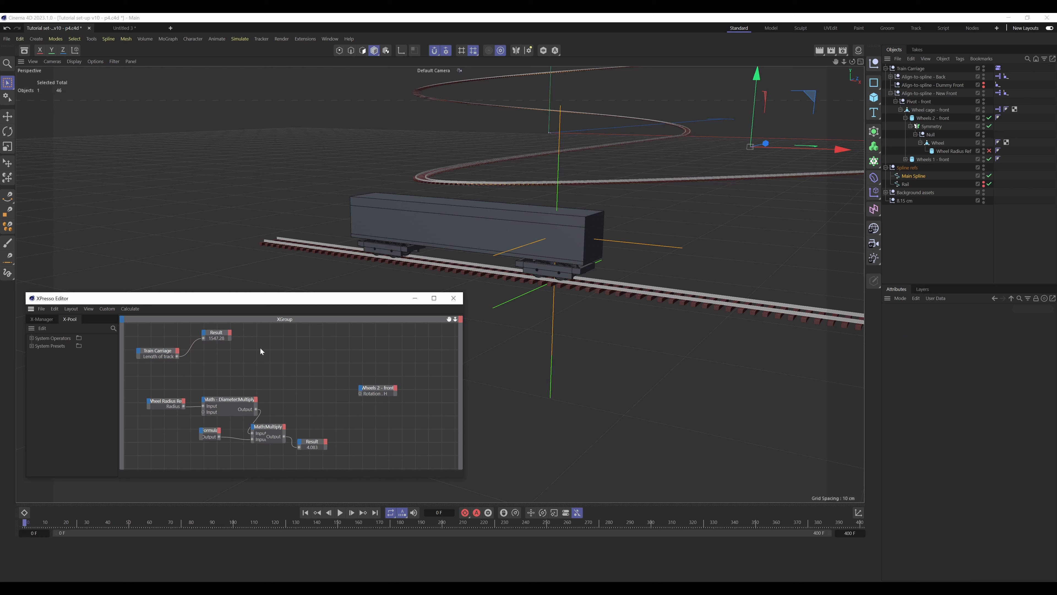
pyautogui.moveTo(212, 364)
pyautogui.mouseDown()
pyautogui.moveTo(159, 331)
pyautogui.moveTo(173, 378)
pyautogui.moveTo(221, 369)
pyautogui.mouseUp()
pyautogui.click(232, 371)
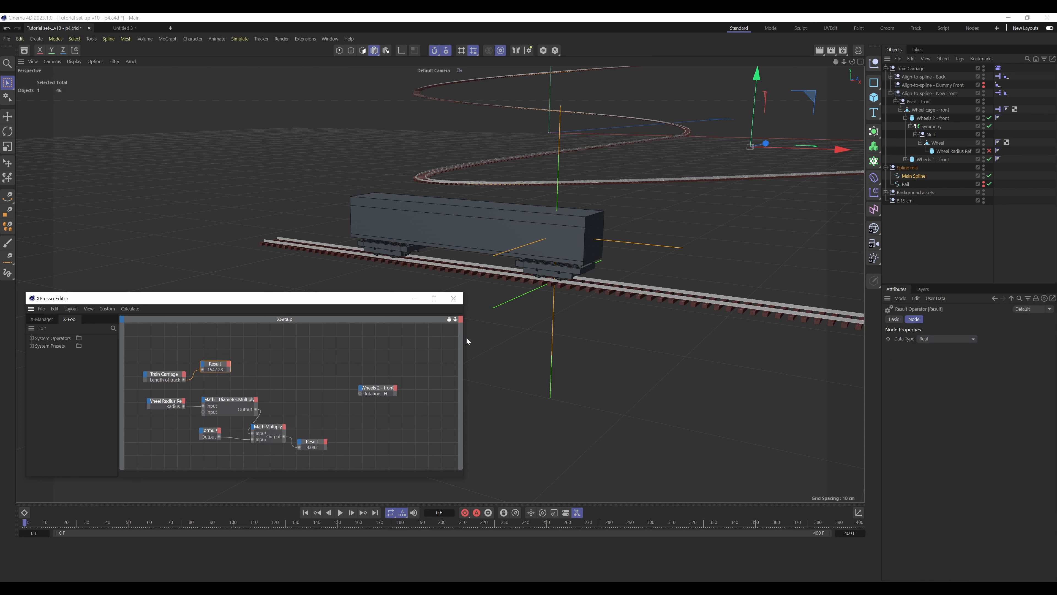
# Add the New Front null's Align to Spline tag as a node, widen it to fit its title, and give it a Position output
pyautogui.click(1020, 121)
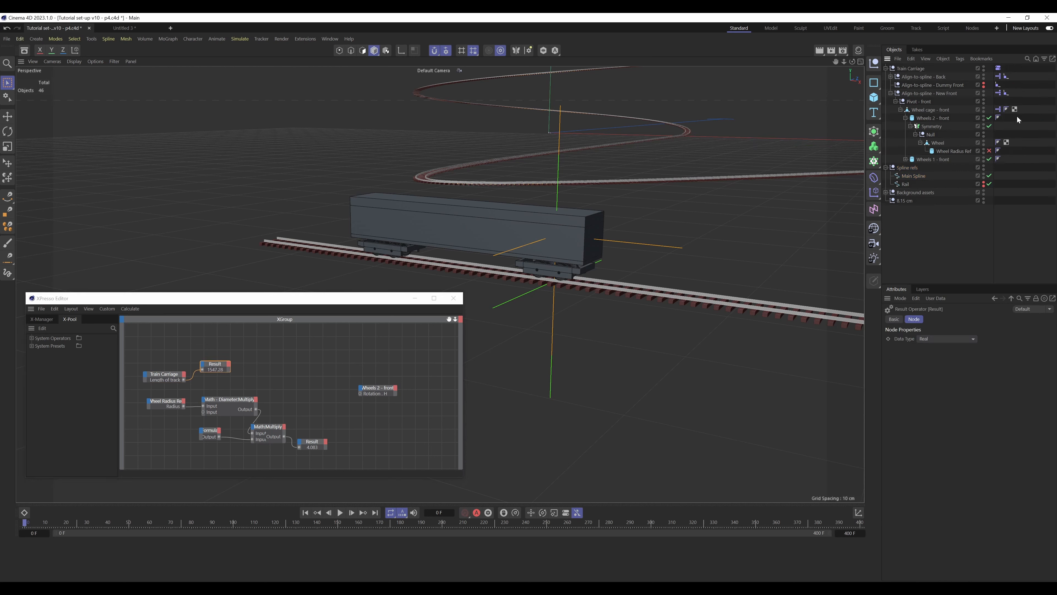
pyautogui.click(891, 93)
pyautogui.click(999, 93)
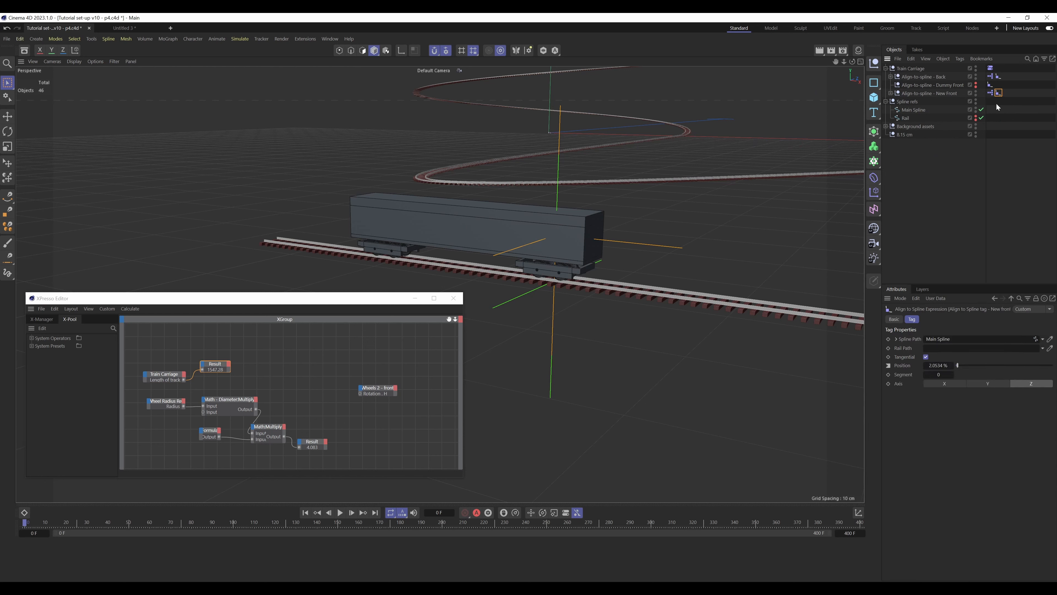
pyautogui.moveTo(998, 93); pyautogui.dragTo(184, 341)
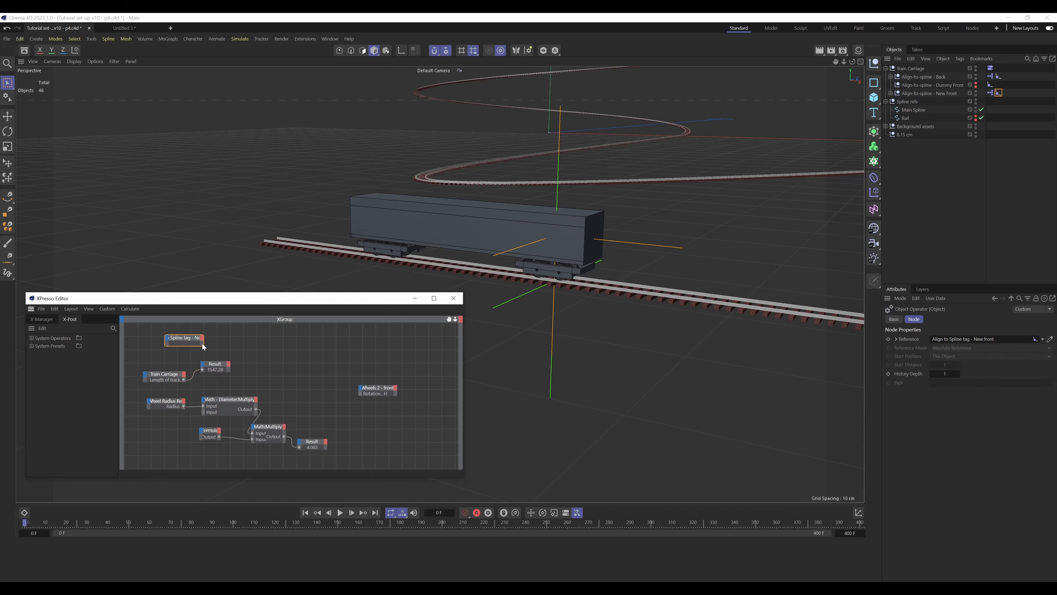
pyautogui.moveTo(203, 342)
pyautogui.mouseDown()
pyautogui.moveTo(243, 340)
pyautogui.moveTo(210, 334)
pyautogui.mouseUp()
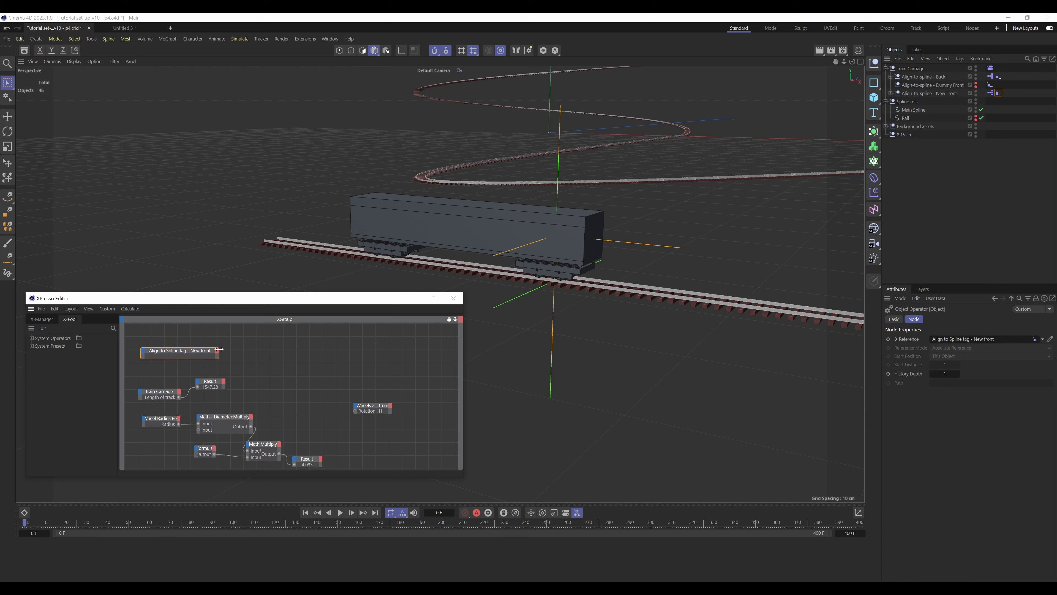
pyautogui.click(215, 339)
pyautogui.moveTo(217, 341)
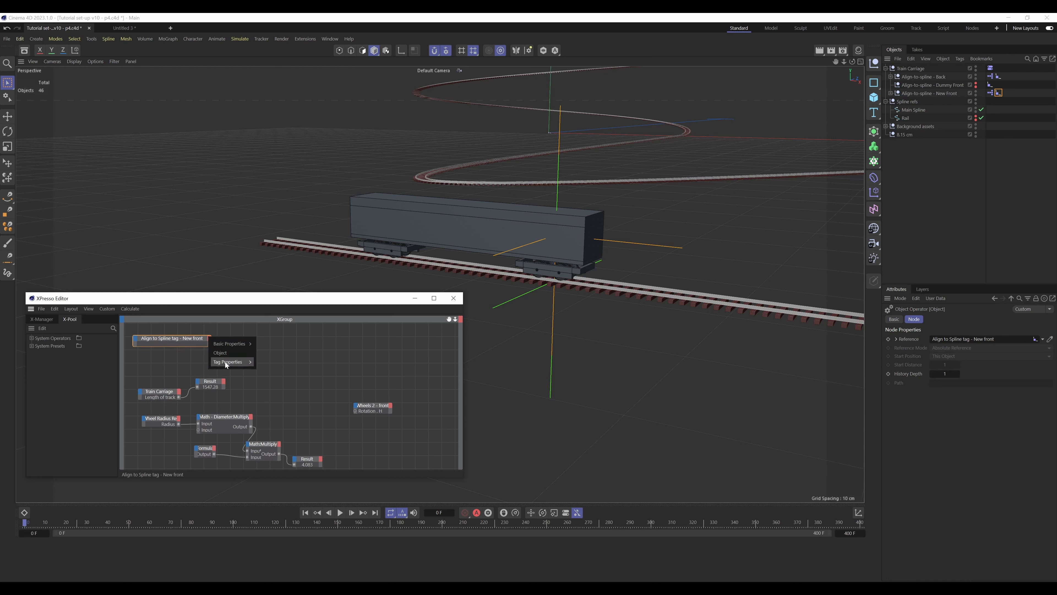
pyautogui.click(262, 372)
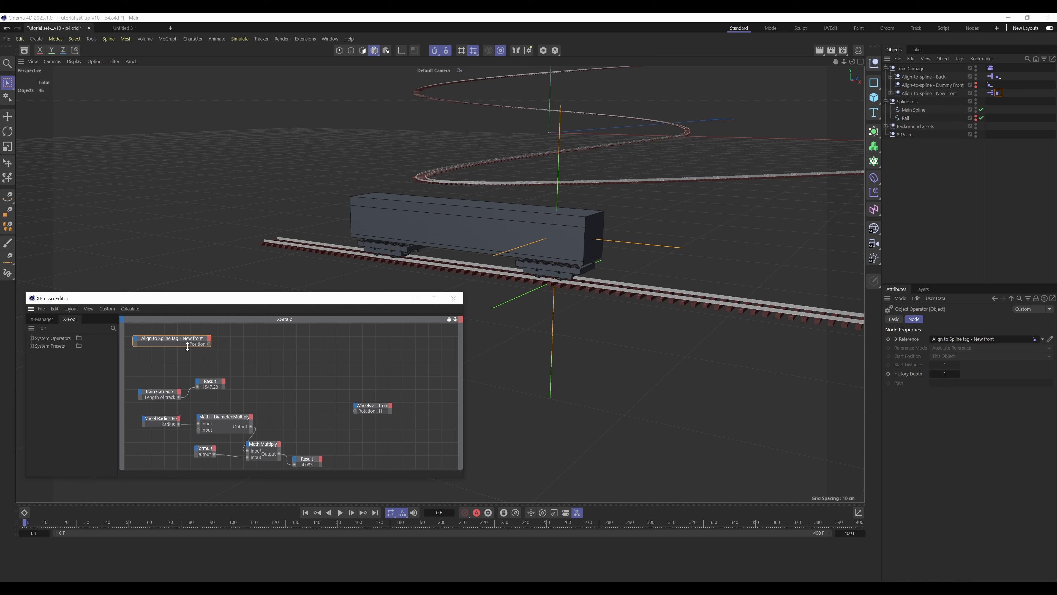
# Add a Range Mapper node beside the Align to Spline tag node and connect the Position output to its Input
pyautogui.click(252, 345)
pyautogui.rightClick(249, 345)
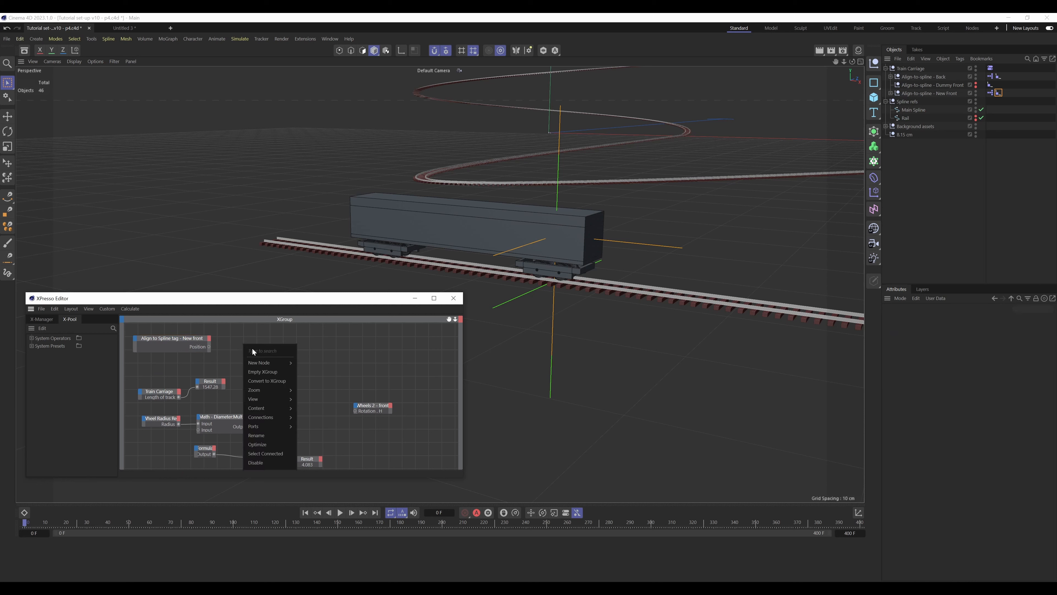
pyautogui.moveTo(270, 362)
pyautogui.moveTo(316, 364)
pyautogui.moveTo(364, 393)
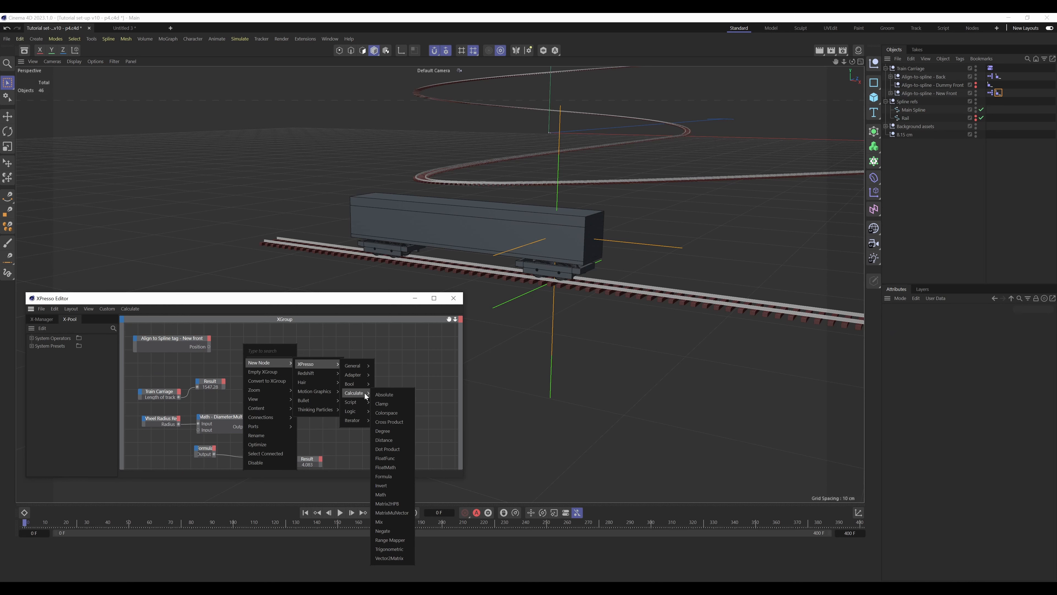
pyautogui.click(392, 539)
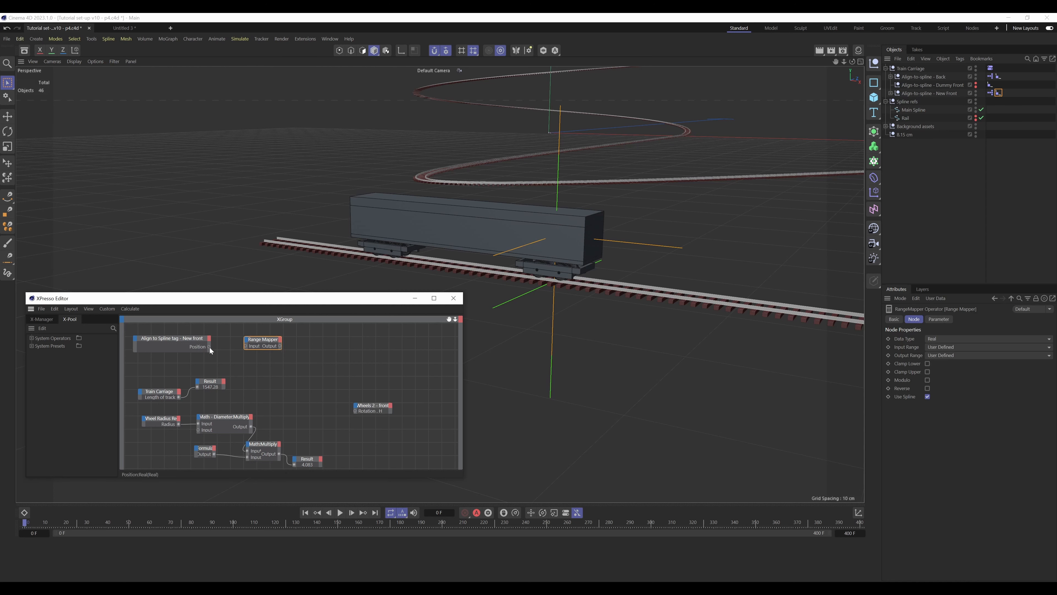
pyautogui.moveTo(247, 346); pyautogui.dragTo(247, 346)
# Set the Range Mapper's Input Range to Percent and compare it with the Position setting of the New Front Align to Spline tag
pyautogui.click(945, 319)
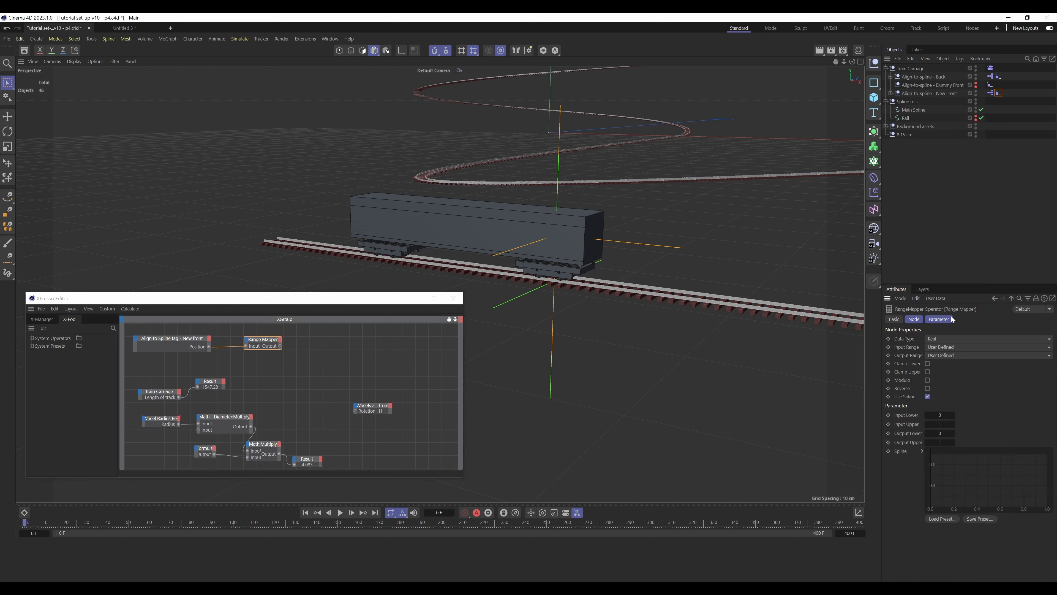
pyautogui.click(948, 348)
pyautogui.click(953, 386)
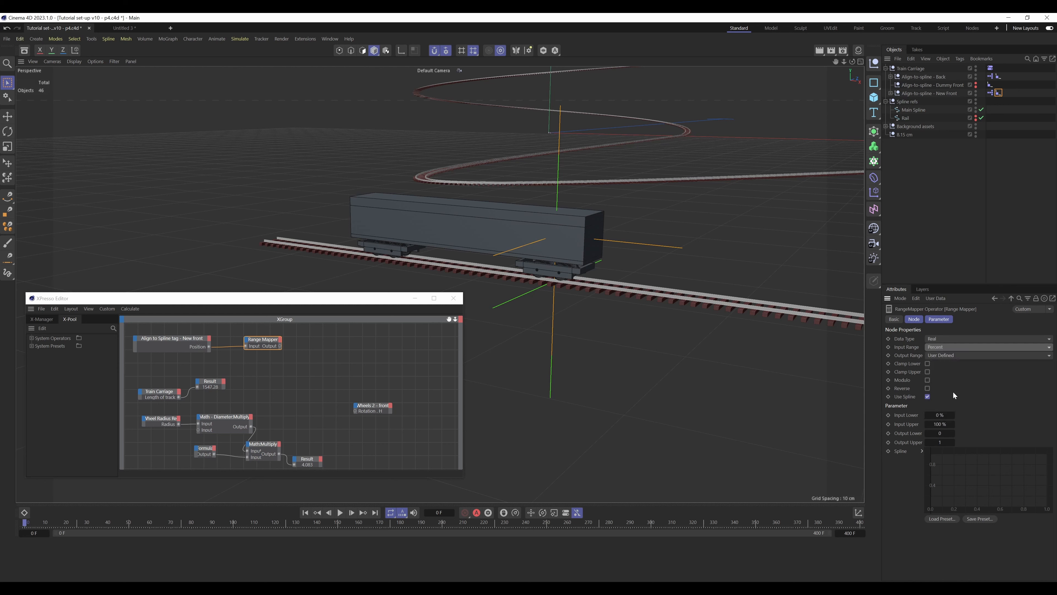
pyautogui.click(1000, 95)
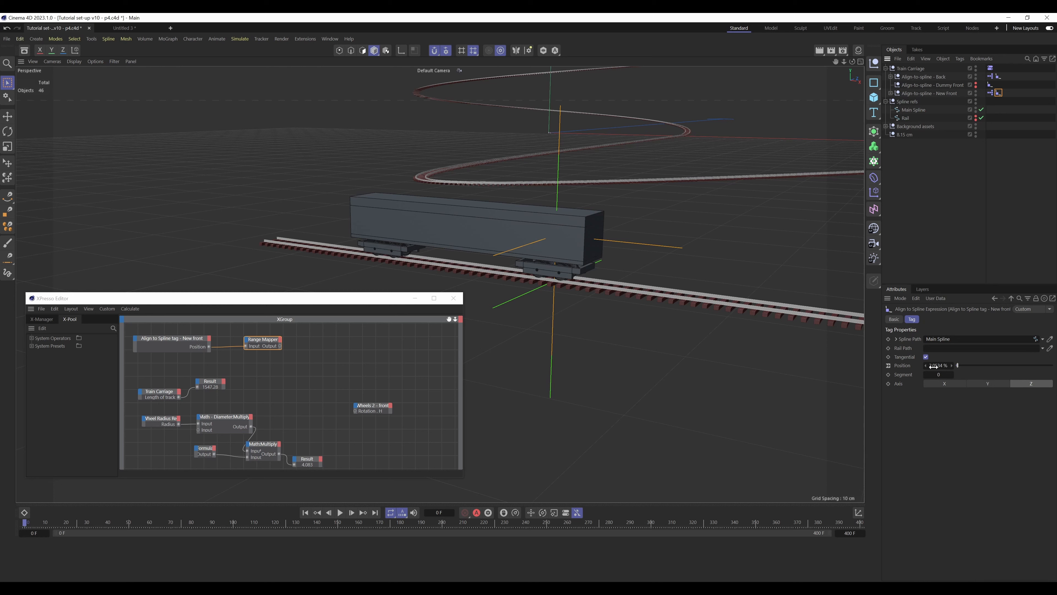
pyautogui.click(272, 340)
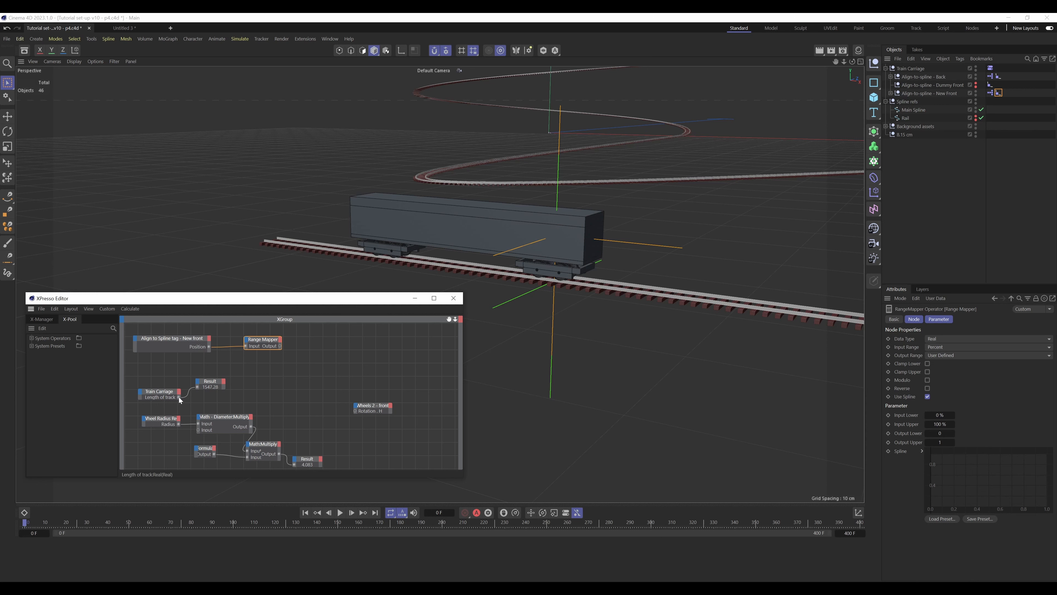
# Connect the Train Carriage's Length of track output to a new Output Upper port on the Range Mapper and widen that node
pyautogui.moveTo(178, 396); pyautogui.dragTo(247, 343)
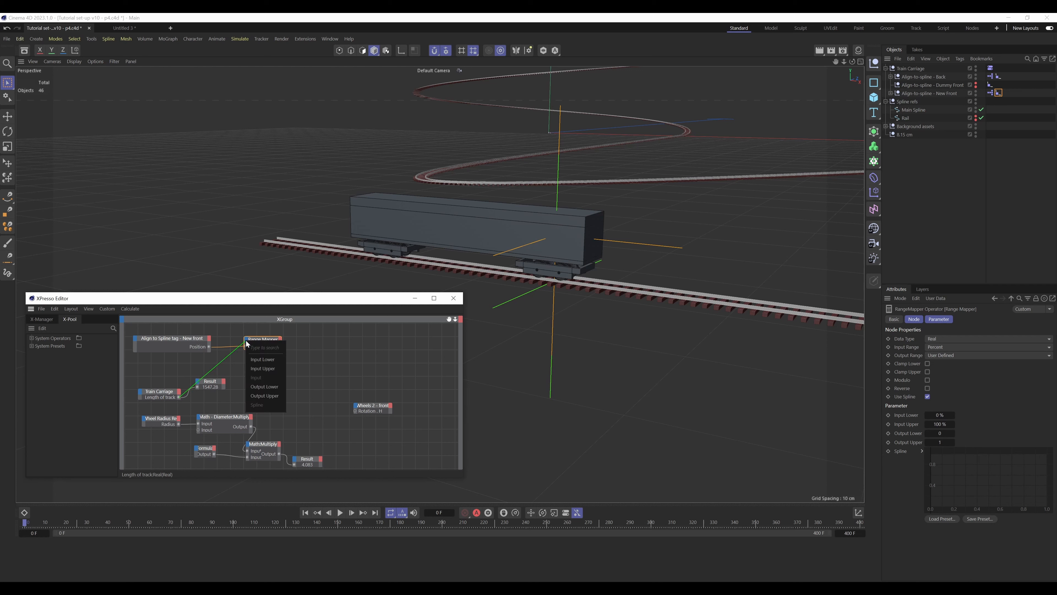
pyautogui.click(267, 395)
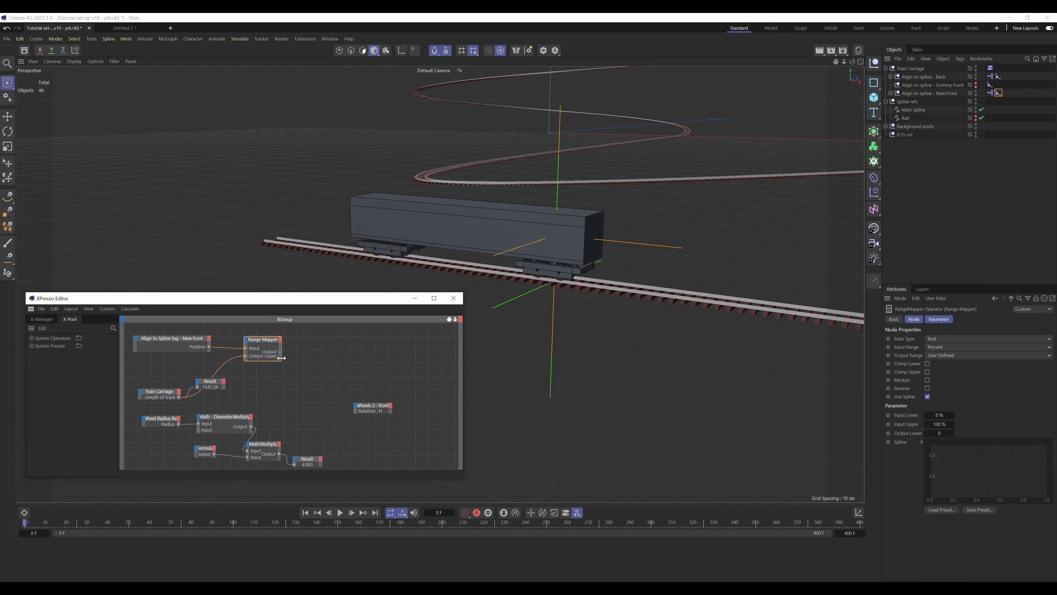
pyautogui.moveTo(282, 358); pyautogui.dragTo(296, 357)
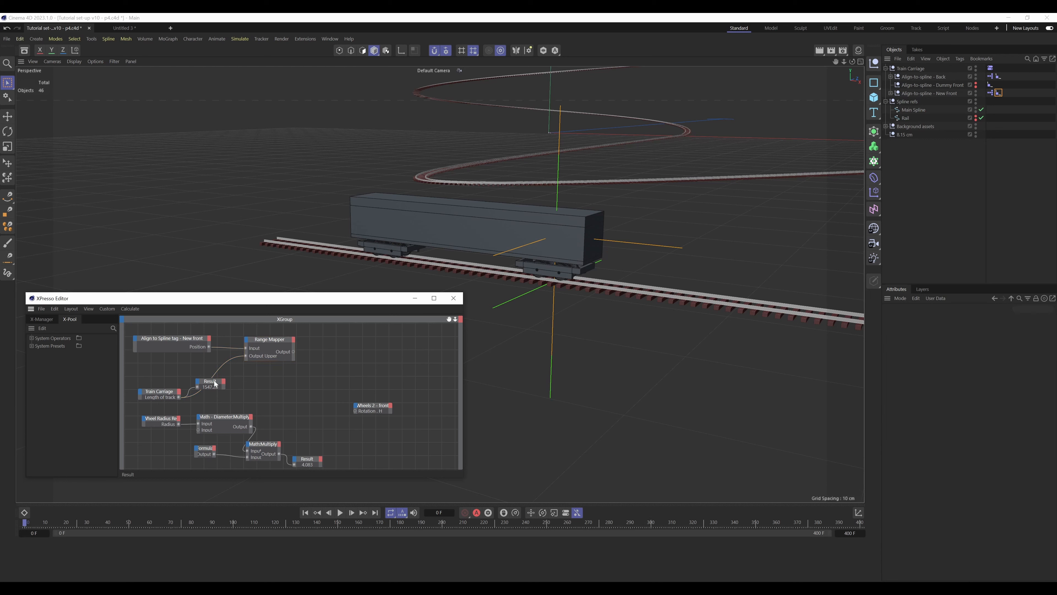
# Attach a copy of the Result node to the Range Mapper's Output and scrub the timeline to check the travelled distance
pyautogui.moveTo(218, 382); pyautogui.dragTo(338, 343)
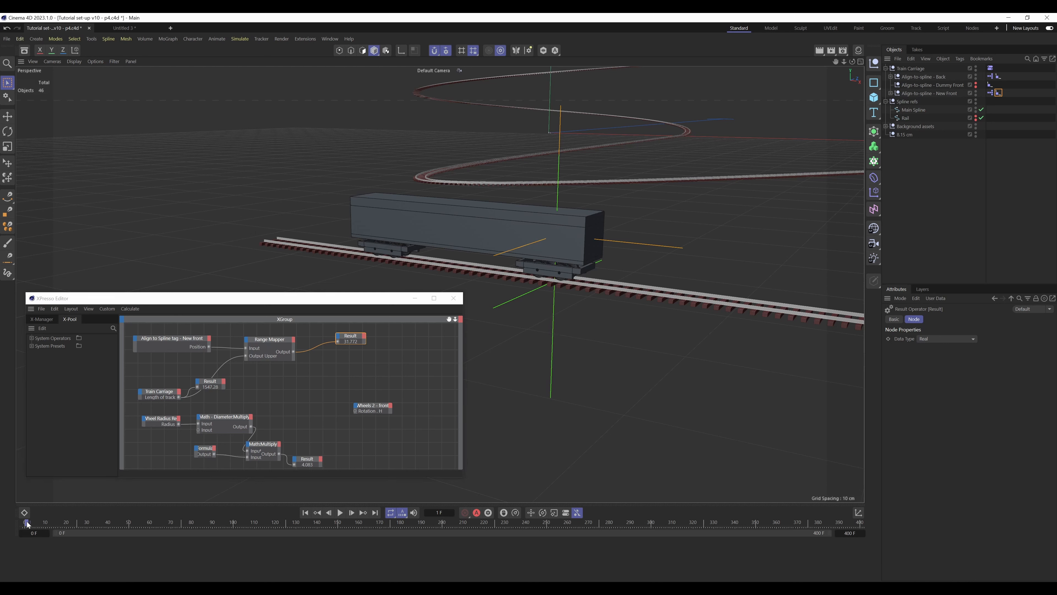
pyautogui.moveTo(28, 524); pyautogui.dragTo(66, 524)
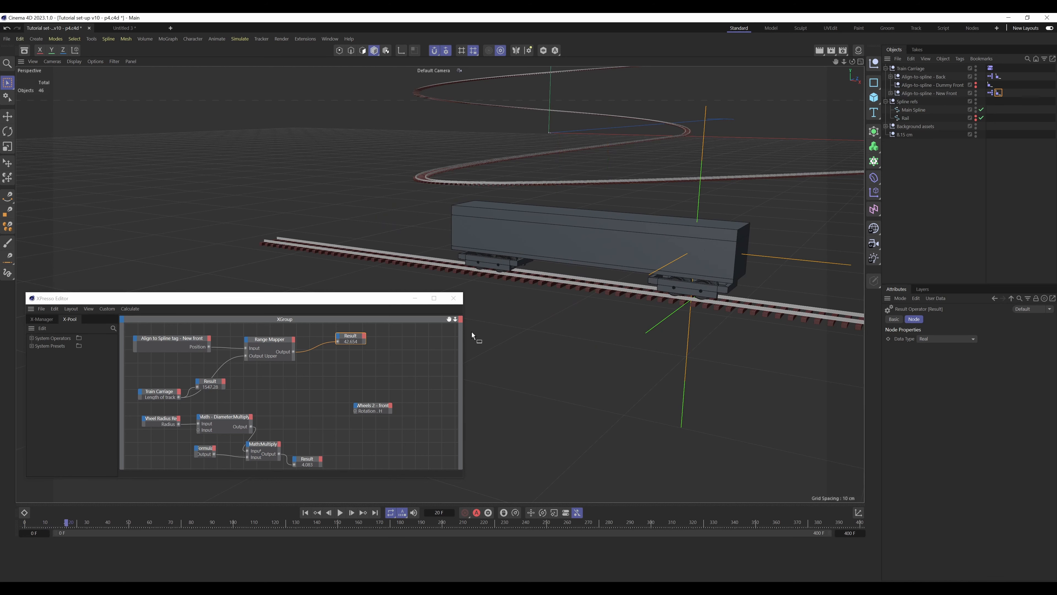
pyautogui.moveTo(90, 522); pyautogui.dragTo(3, 516)
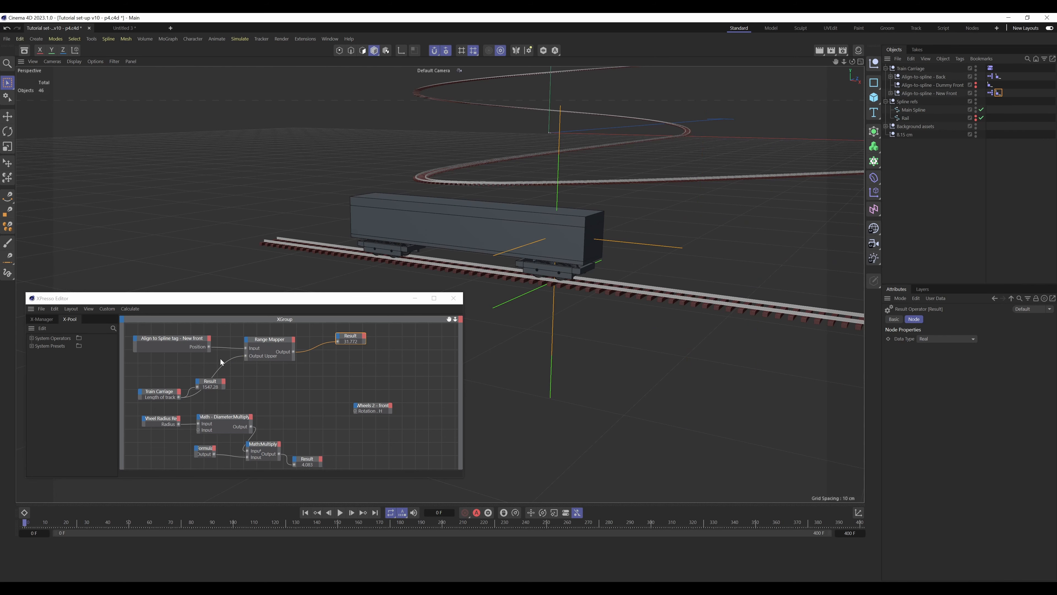
# Switch to the Untitled 3 project, move its wheel along the red axis to demonstrate rolling, and return to the train project
pyautogui.click(124, 28)
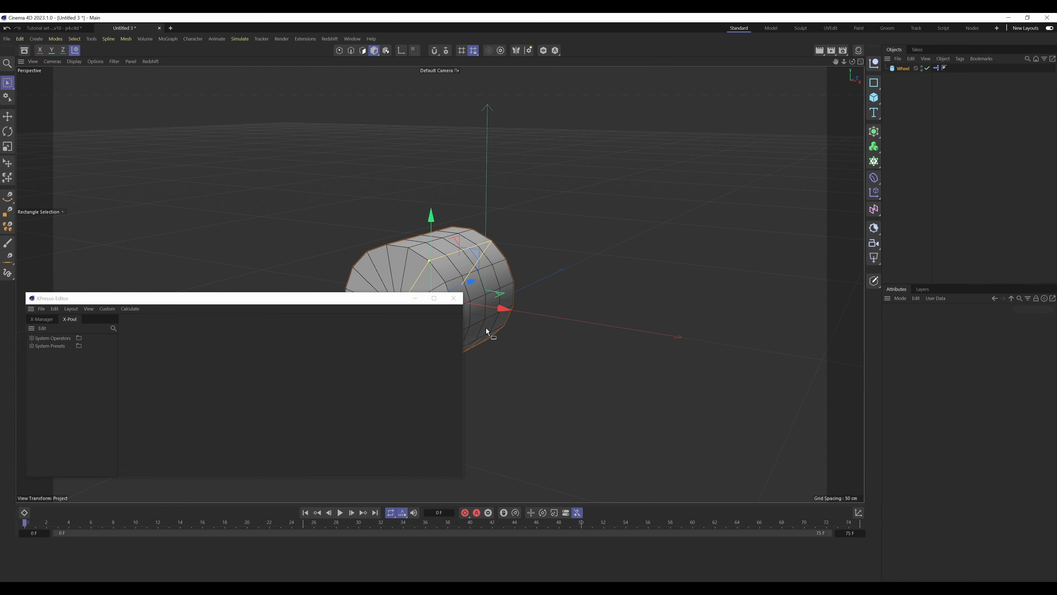
pyautogui.moveTo(504, 309)
pyautogui.mouseDown()
pyautogui.moveTo(576, 329)
pyautogui.moveTo(458, 291)
pyautogui.moveTo(499, 300)
pyautogui.mouseUp()
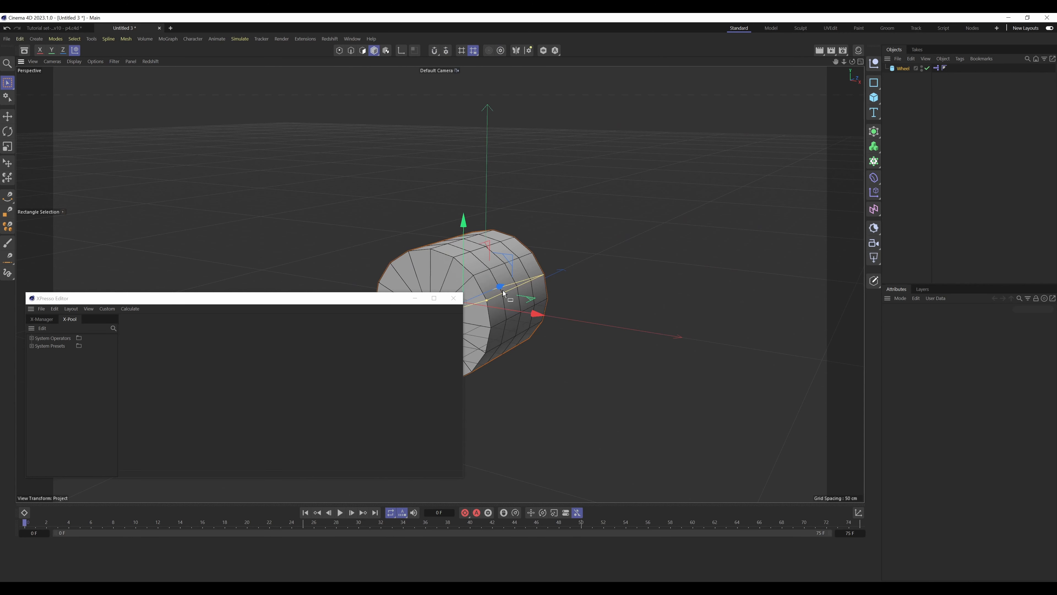
pyautogui.click(63, 28)
pyautogui.click(356, 367)
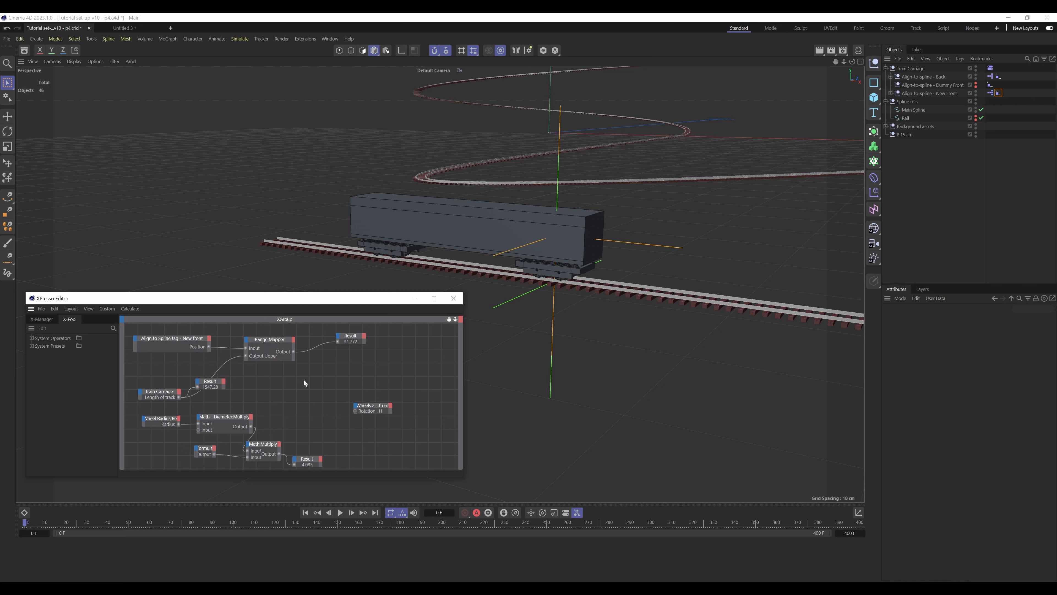
pyautogui.click(279, 343)
pyautogui.keyDown('ctrl'); pyautogui.moveTo(279, 341); pyautogui.dragTo(330, 388); pyautogui.keyUp('ctrl')
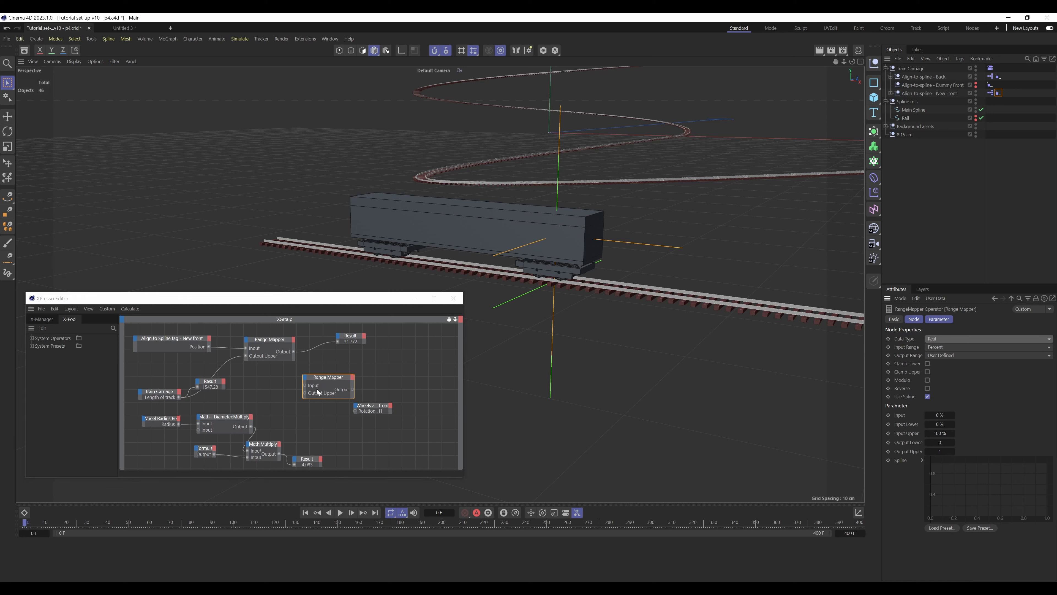
pyautogui.press('Delete')
# Add a second Range Mapper node and connect the first Range Mapper's Output to its Input
pyautogui.rightClick(341, 379)
pyautogui.moveTo(371, 386)
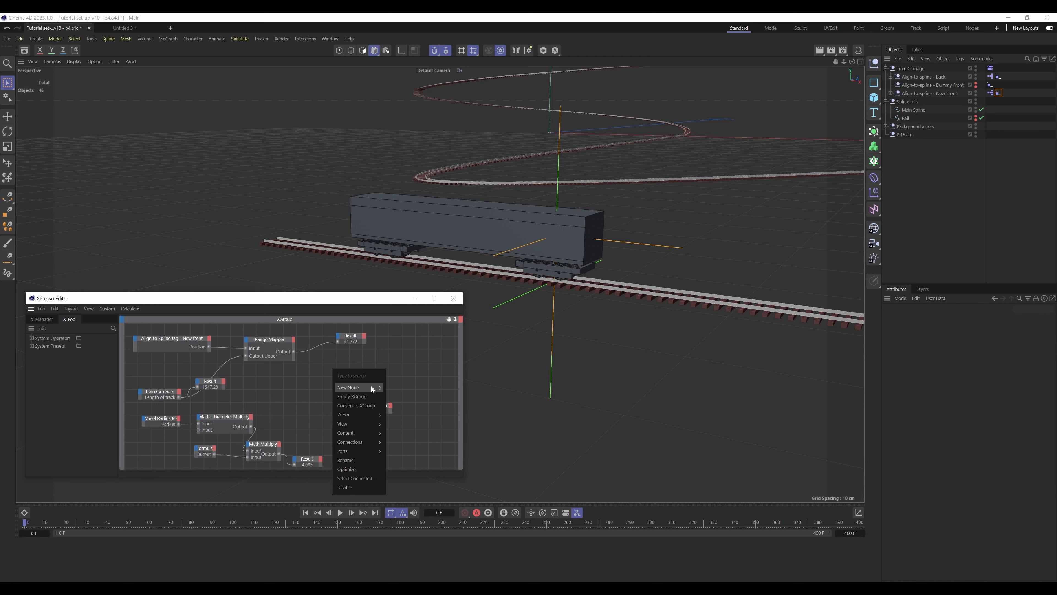
pyautogui.moveTo(411, 393)
pyautogui.moveTo(446, 421)
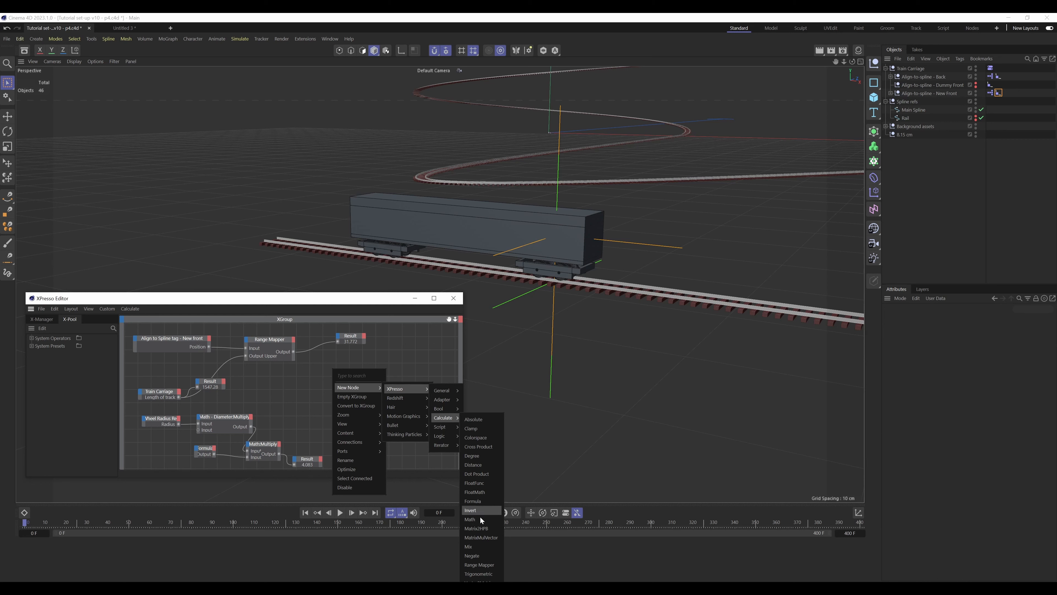
pyautogui.click(478, 564)
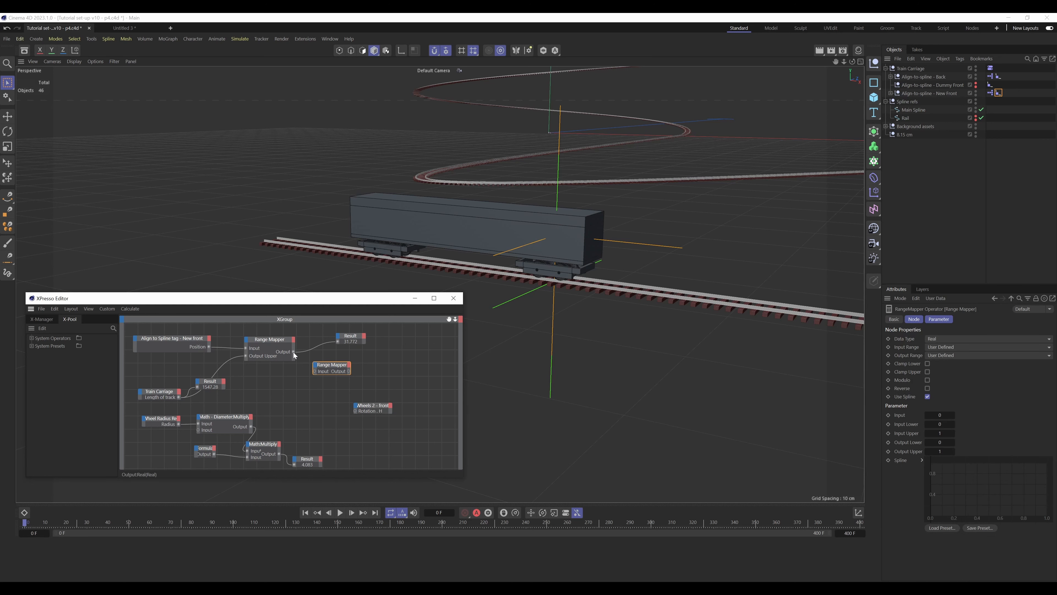
pyautogui.moveTo(315, 371); pyautogui.dragTo(298, 396)
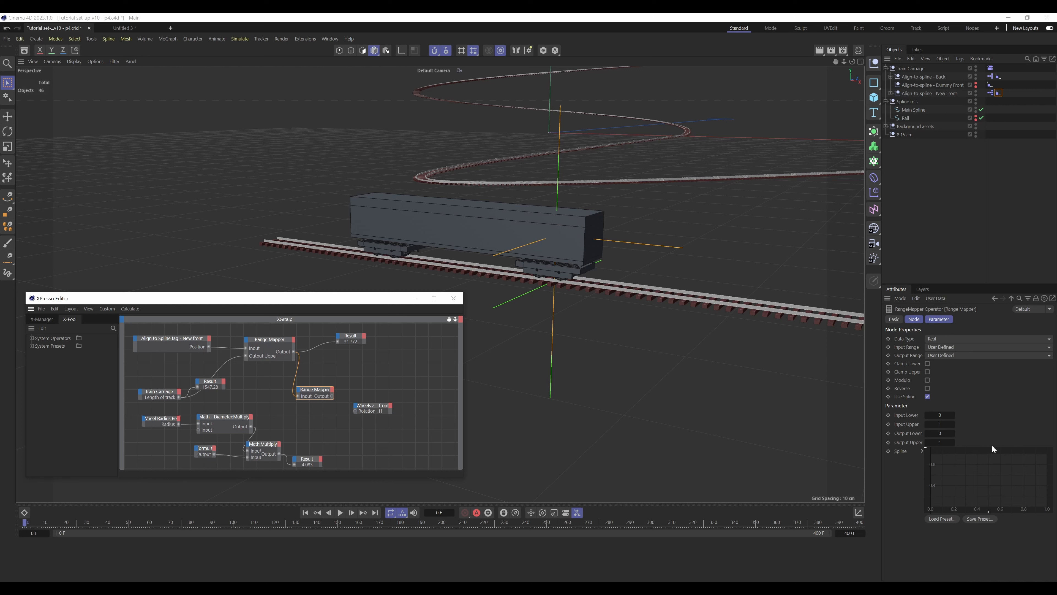
# Set the second Range Mapper's Output Range to Degree and Output Upper to -360°, and place it beside the Wheels 2 - front node
pyautogui.click(945, 360)
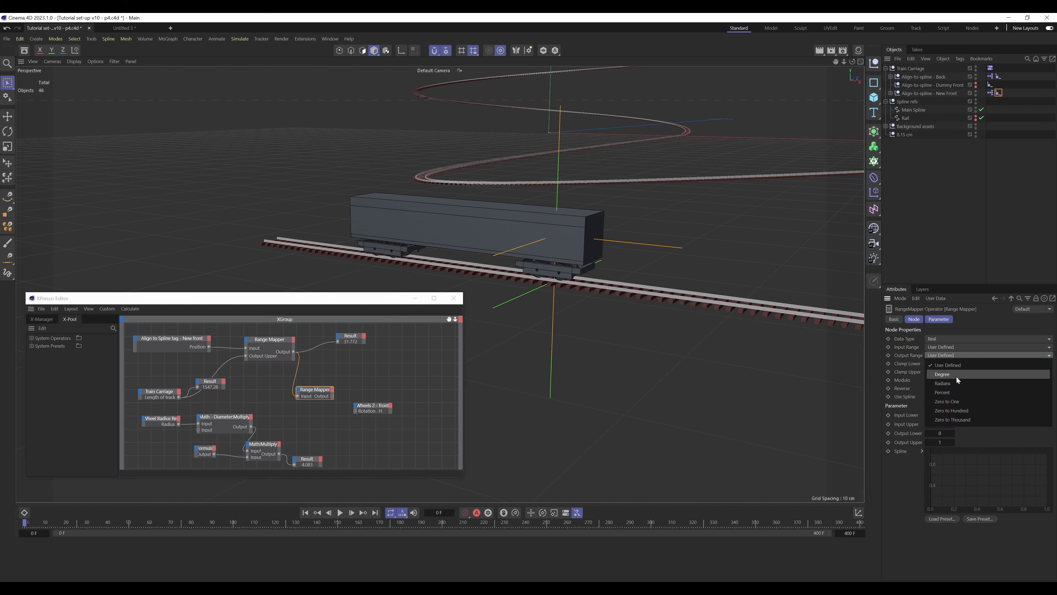
pyautogui.click(956, 376)
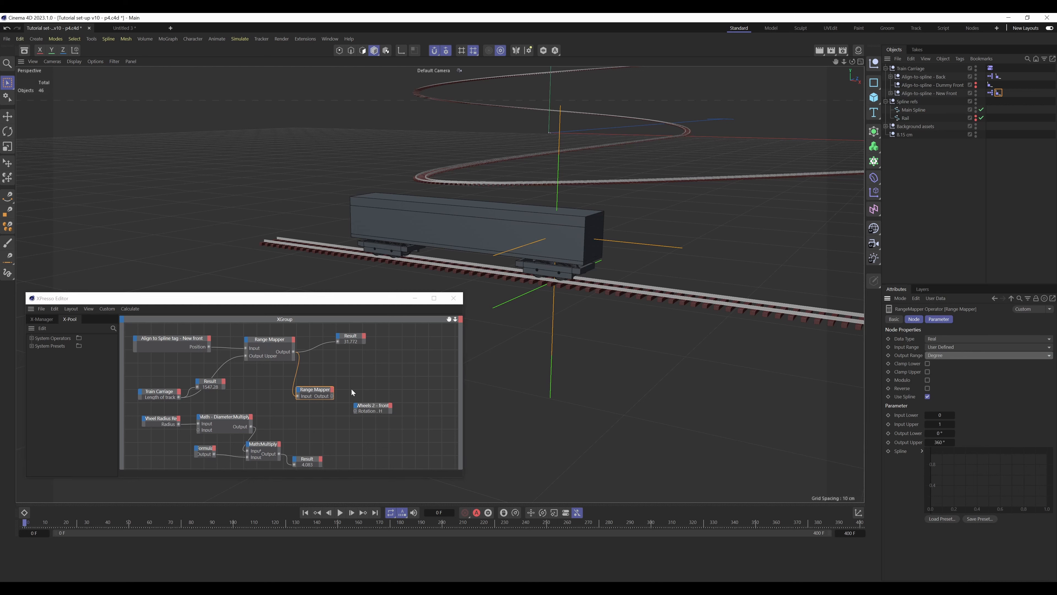
pyautogui.click(344, 407)
pyautogui.moveTo(343, 407); pyautogui.dragTo(350, 374, button='middle')
pyautogui.moveTo(379, 373); pyautogui.dragTo(401, 370)
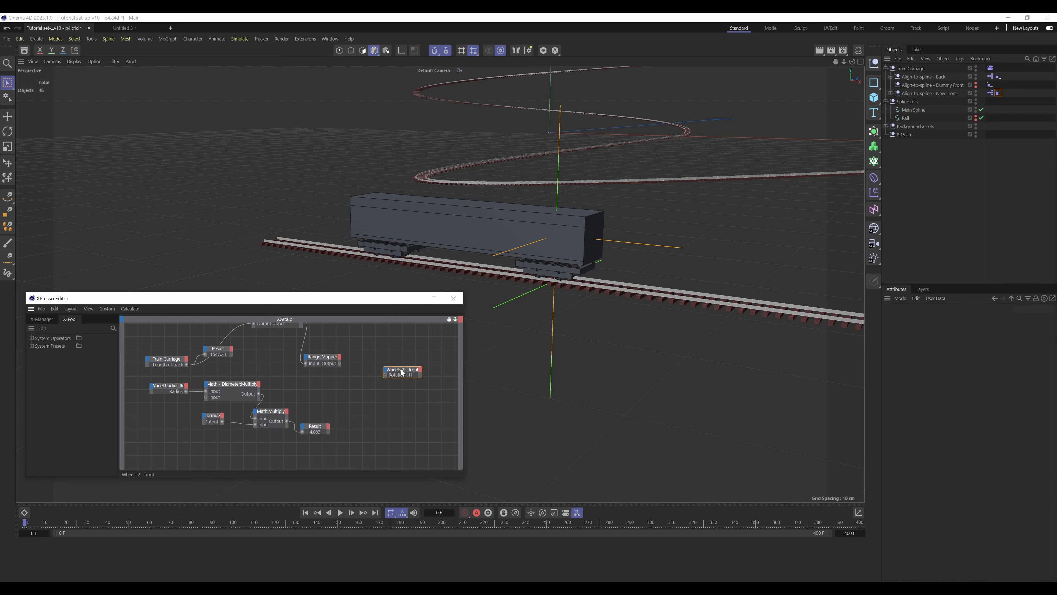
pyautogui.click(336, 359)
pyautogui.moveTo(335, 359); pyautogui.dragTo(361, 364)
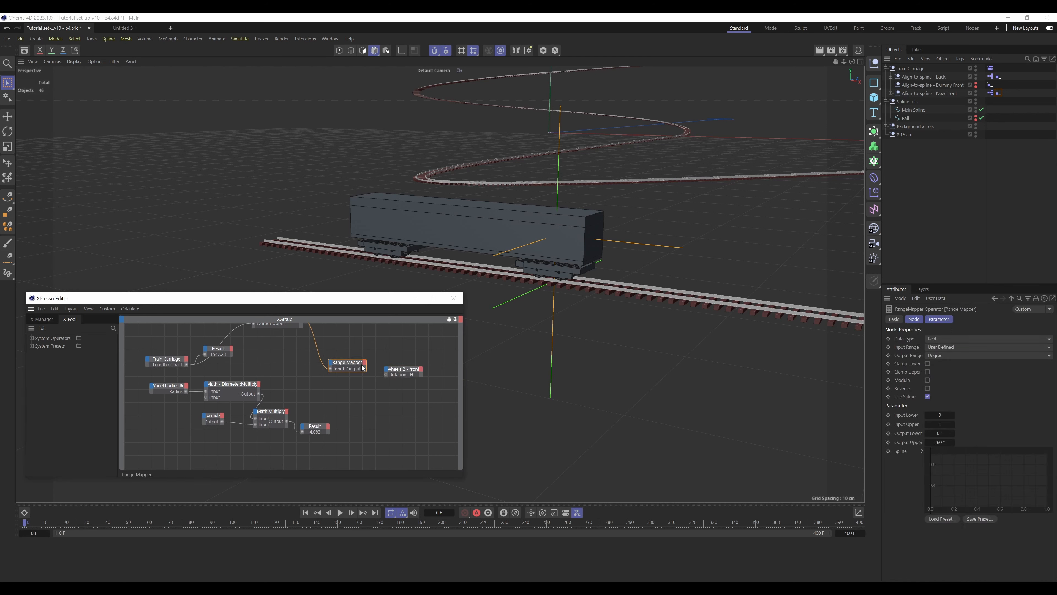
pyautogui.click(941, 442)
pyautogui.write('-360')
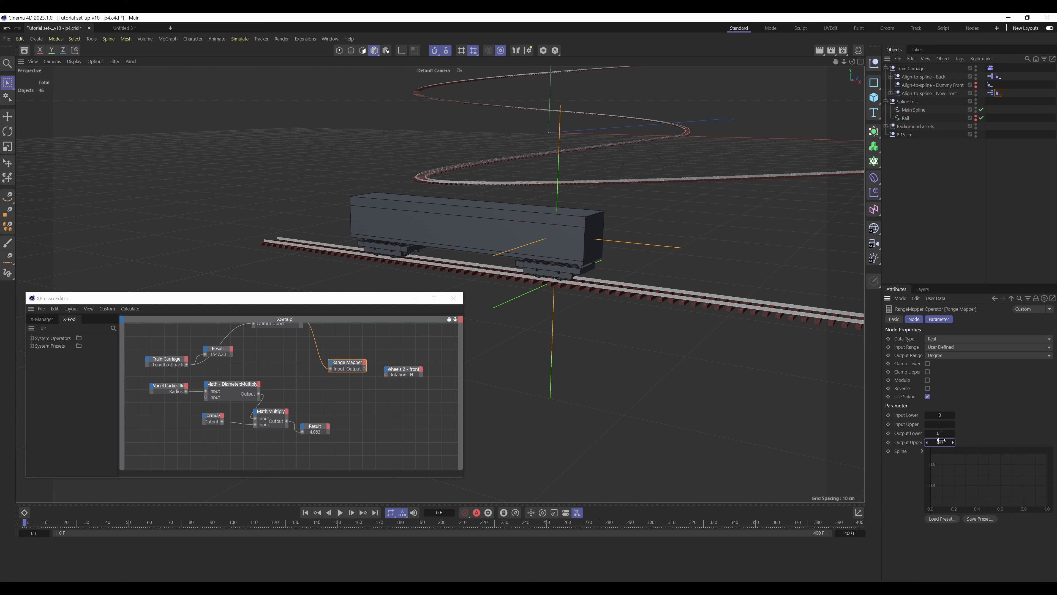
pyautogui.press('Return')
pyautogui.click(378, 411)
pyautogui.scroll(5, 567, 255)
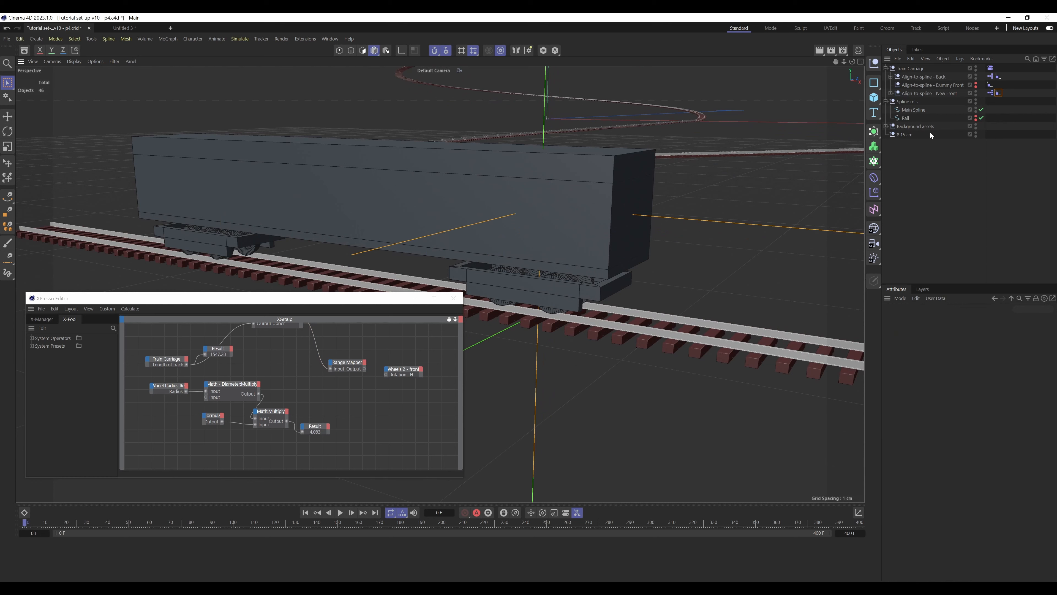
# Connect the Math:Multiply circumference output to the second Range Mapper's Input Upper, and its Output to the Wheels 2 - front Rotation . H port
pyautogui.click(361, 362)
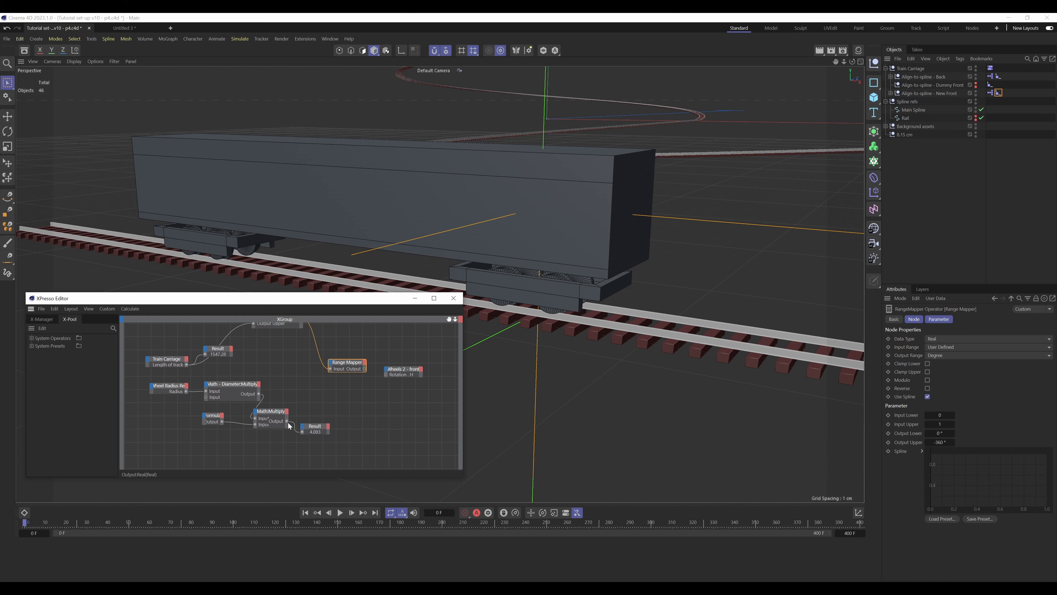
pyautogui.moveTo(287, 421); pyautogui.dragTo(378, 368)
pyautogui.click(351, 391)
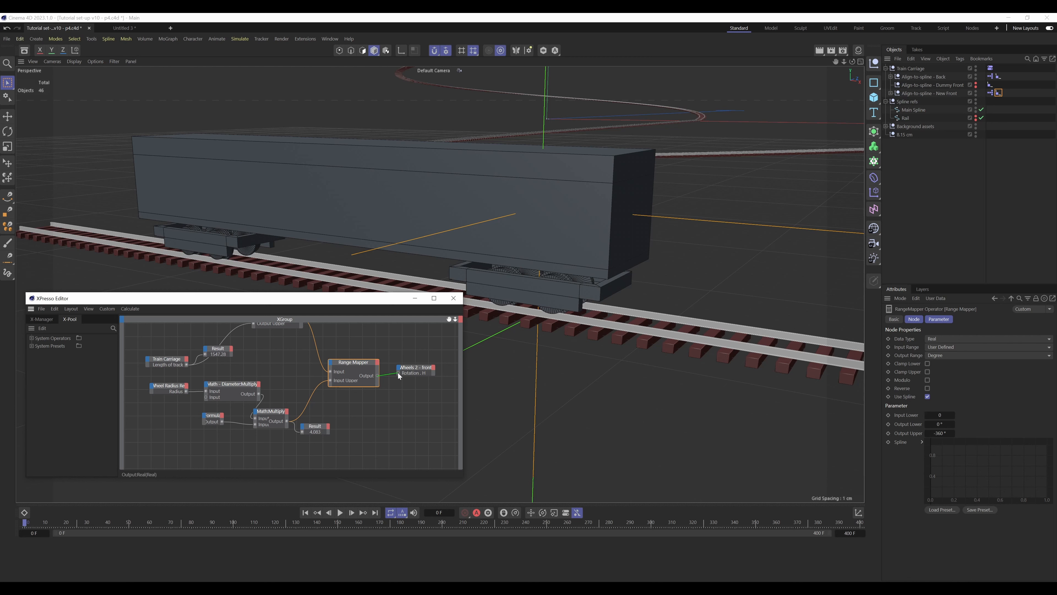
pyautogui.moveTo(398, 373); pyautogui.dragTo(398, 373)
# Add a Cube at the Wheel Radius Ref's position, make it a child of Wheel, and scale it down to wheel size
pyautogui.moveTo(286, 304); pyautogui.dragTo(260, 263)
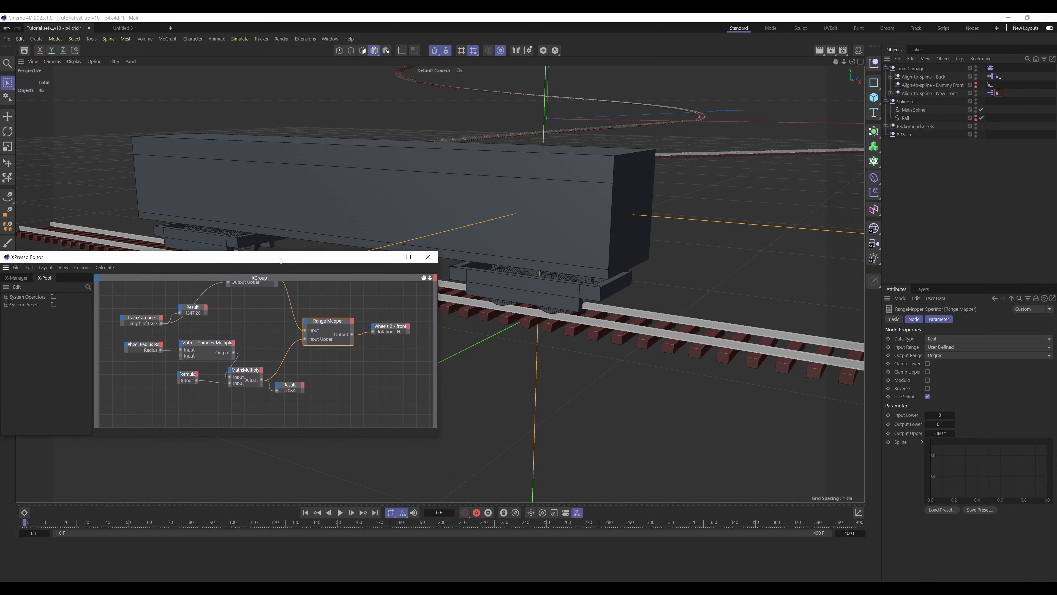
pyautogui.click(891, 93)
pyautogui.click(957, 151)
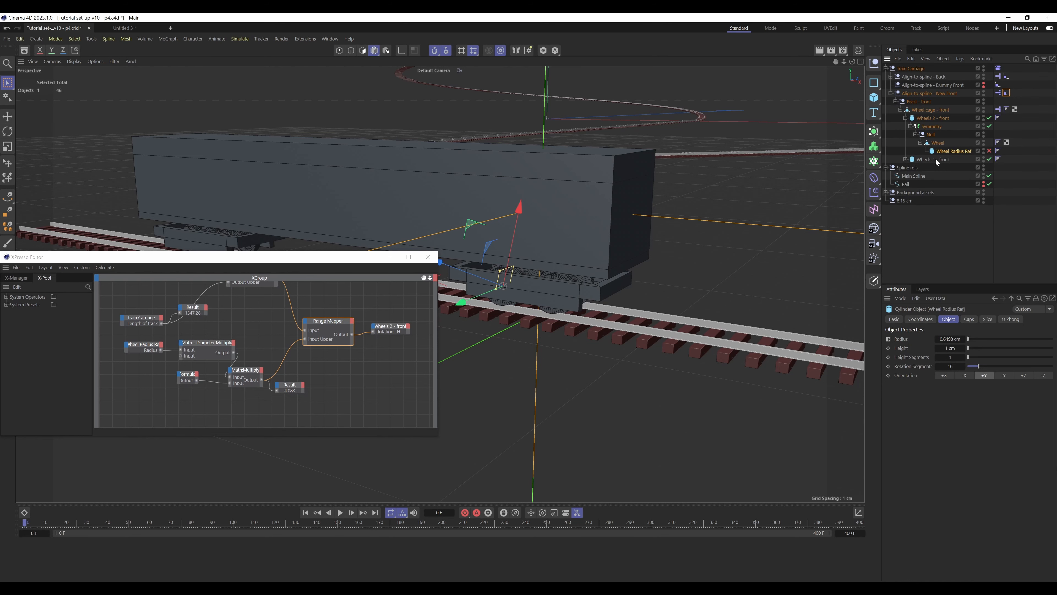
pyautogui.keyDown('shift'); pyautogui.click(874, 97); pyautogui.keyUp('shift')
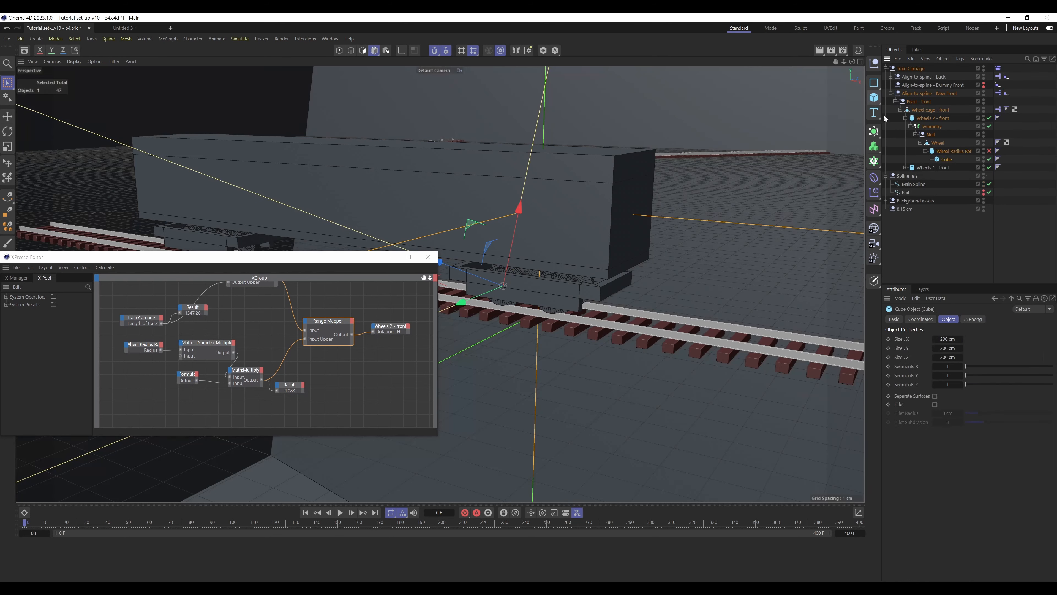
pyautogui.moveTo(945, 163); pyautogui.dragTo(942, 149)
pyautogui.press('t')
pyautogui.moveTo(574, 274); pyautogui.dragTo(278, 330)
pyautogui.press('0')
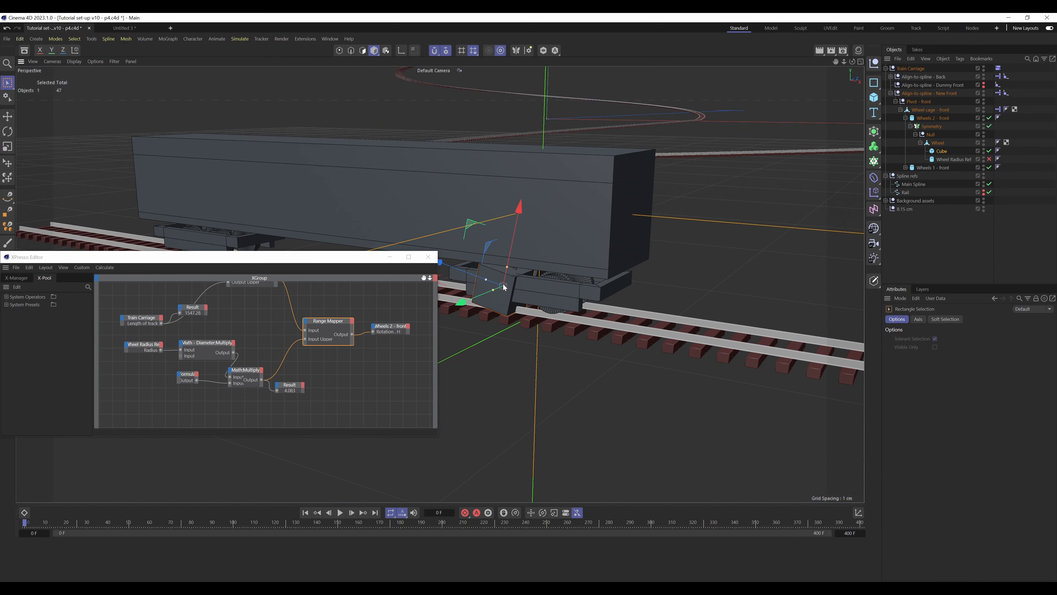
# Turn off snapping, narrow the cube into a thin bar, and offset it from the axle as a rotation marker
pyautogui.moveTo(481, 278); pyautogui.dragTo(502, 286)
pyautogui.click(437, 52)
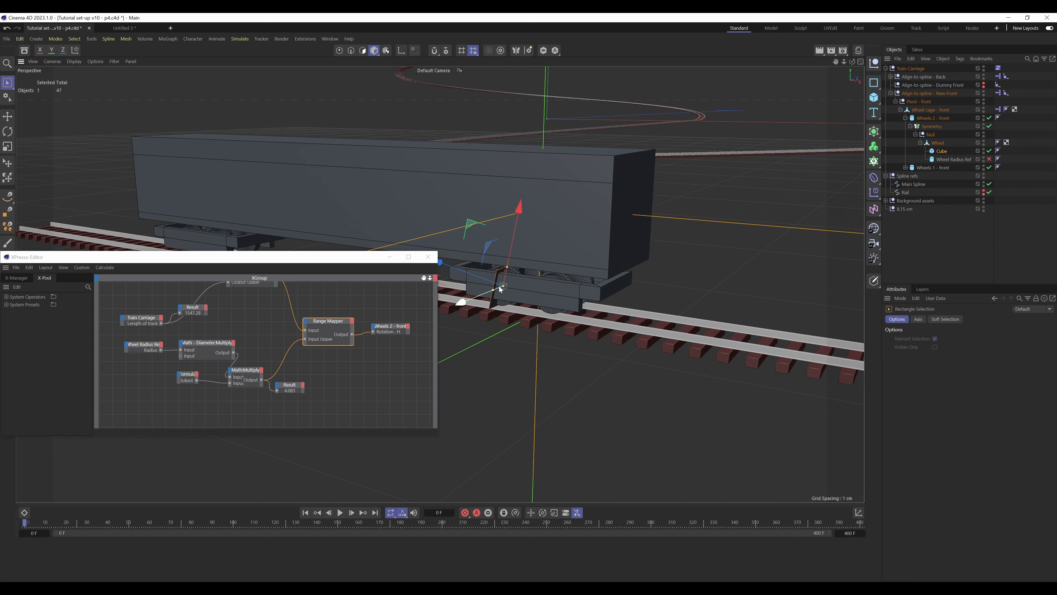
pyautogui.moveTo(503, 286); pyautogui.dragTo(503, 289)
pyautogui.moveTo(503, 287); pyautogui.dragTo(502, 274)
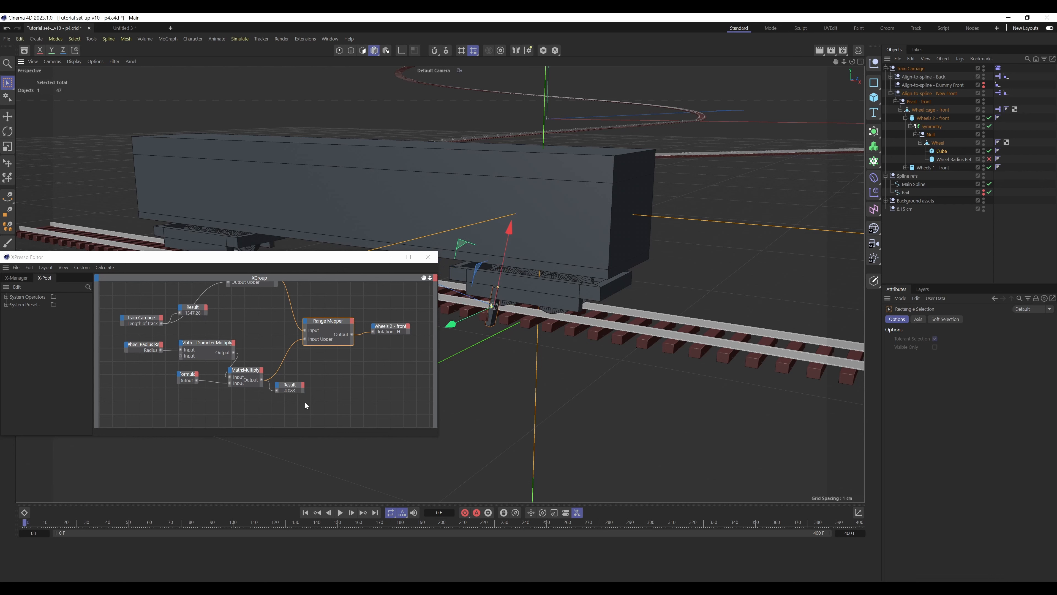
# Scrub the timeline to frame 7 and pull the marker cube slightly outward from the wheel
pyautogui.moveTo(28, 526); pyautogui.dragTo(42, 526)
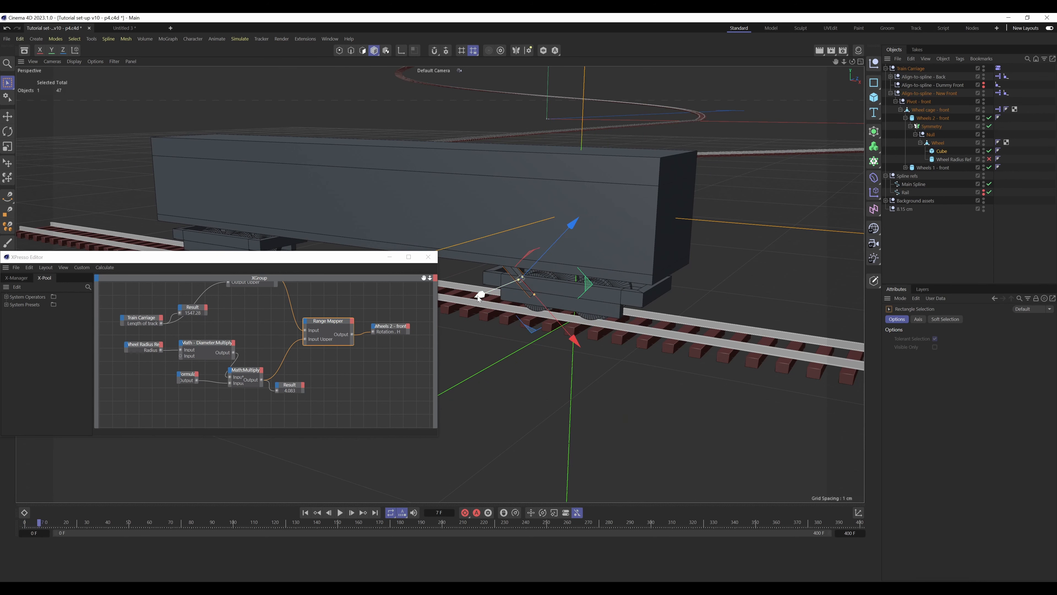
pyautogui.moveTo(478, 295); pyautogui.dragTo(476, 297)
pyautogui.scroll(5, 557, 279)
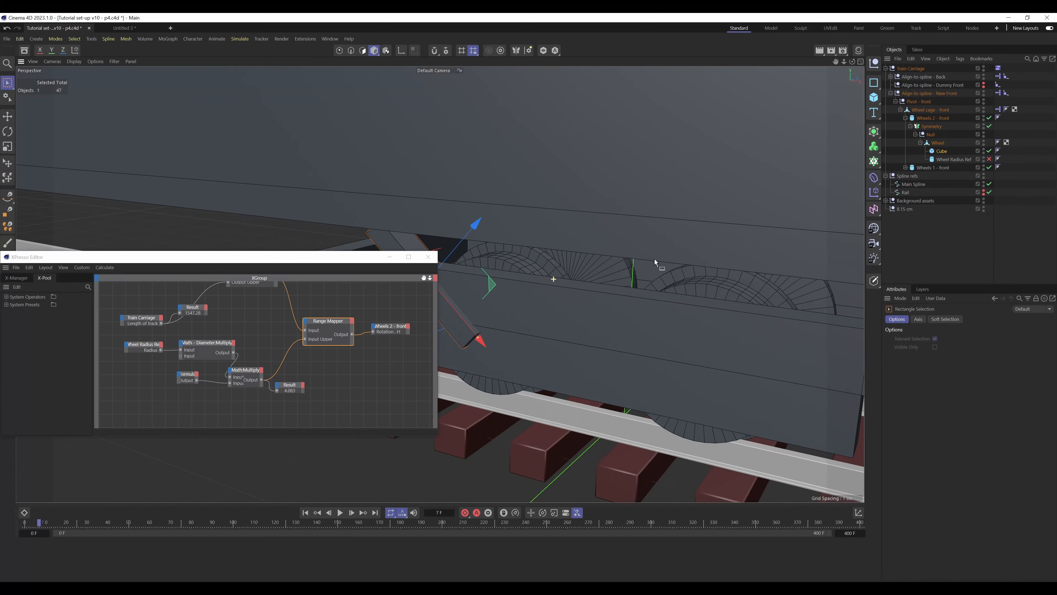
# Solo the Wheel cage - front hierarchy in the viewport, hiding the cage itself while keeping Wheels 2 - front visible
pyautogui.middleClick(925, 111)
pyautogui.click(543, 52)
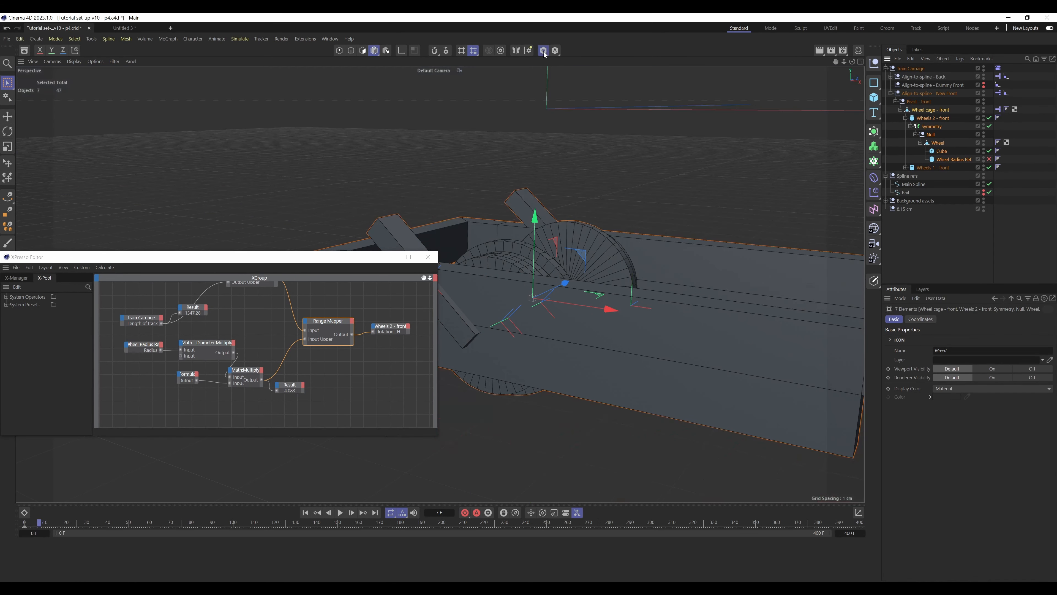
pyautogui.click(1035, 147)
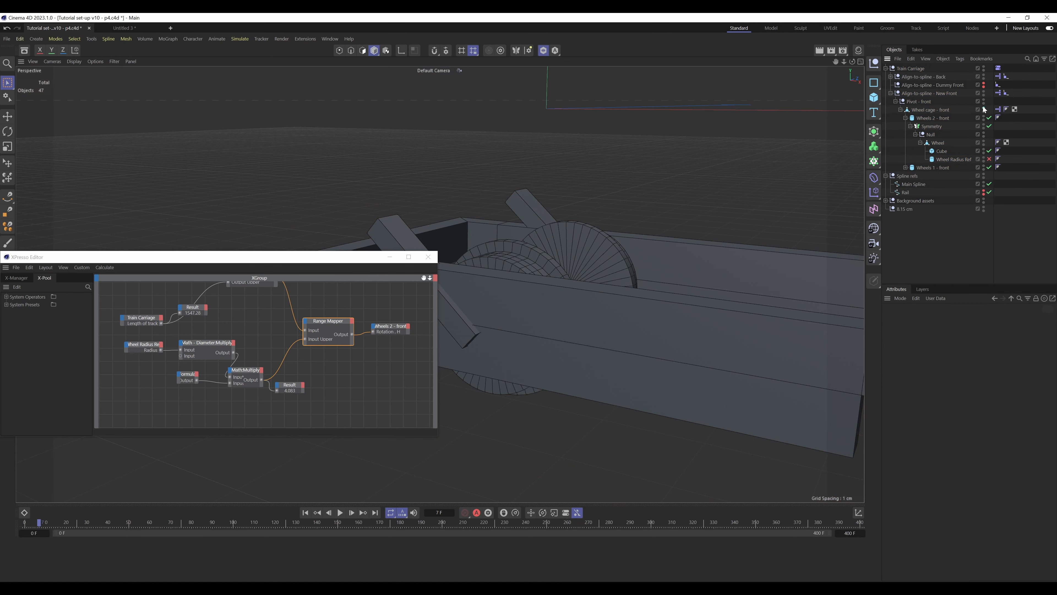
pyautogui.click(984, 109)
pyautogui.click(984, 118)
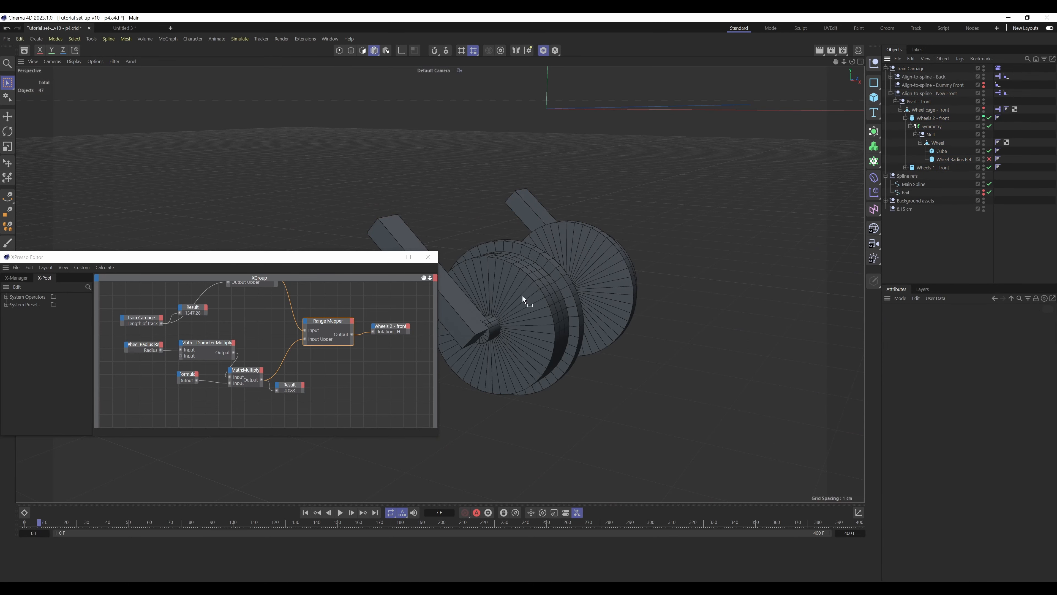
pyautogui.click(465, 331)
# Reposition the marker cube from a side view so that one end meets the wheel's centre
pyautogui.click(942, 151)
pyautogui.keyDown('alt'); pyautogui.moveTo(531, 310); pyautogui.dragTo(429, 329); pyautogui.keyUp('alt')
pyautogui.moveTo(479, 248); pyautogui.dragTo(468, 249)
pyautogui.keyDown('alt'); pyautogui.moveTo(516, 298); pyautogui.dragTo(628, 279); pyautogui.keyUp('alt')
pyautogui.moveTo(510, 328); pyautogui.dragTo(504, 327)
pyautogui.click(991, 213)
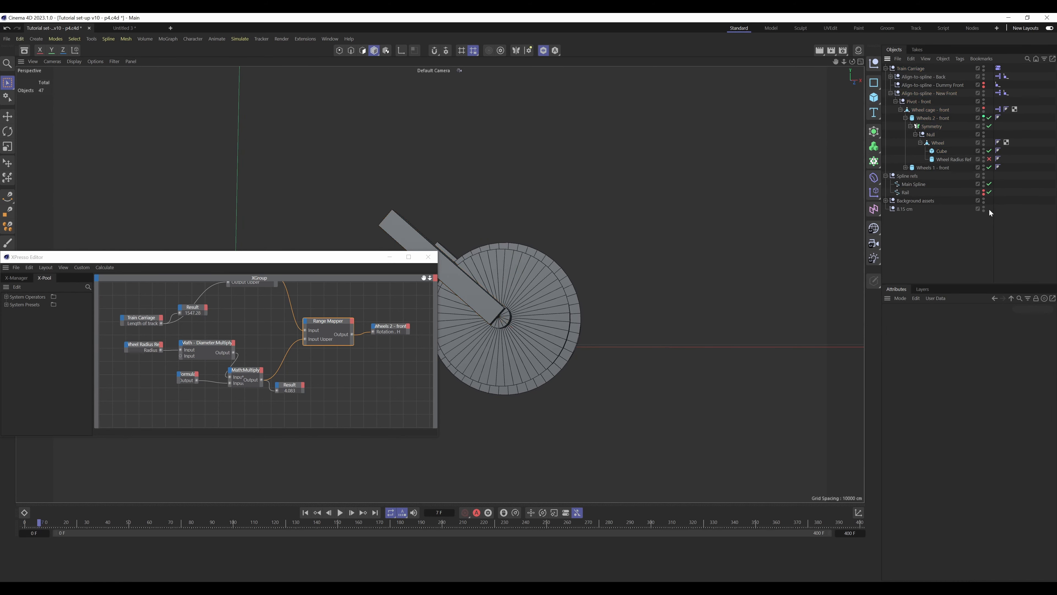
# Turn off viewport solo and frame the whole carriage on the track with the front wheels in view
pyautogui.click(543, 50)
pyautogui.keyDown('alt'); pyautogui.moveTo(542, 271); pyautogui.dragTo(499, 329); pyautogui.keyUp('alt')
pyautogui.scroll(-8, 503, 318)
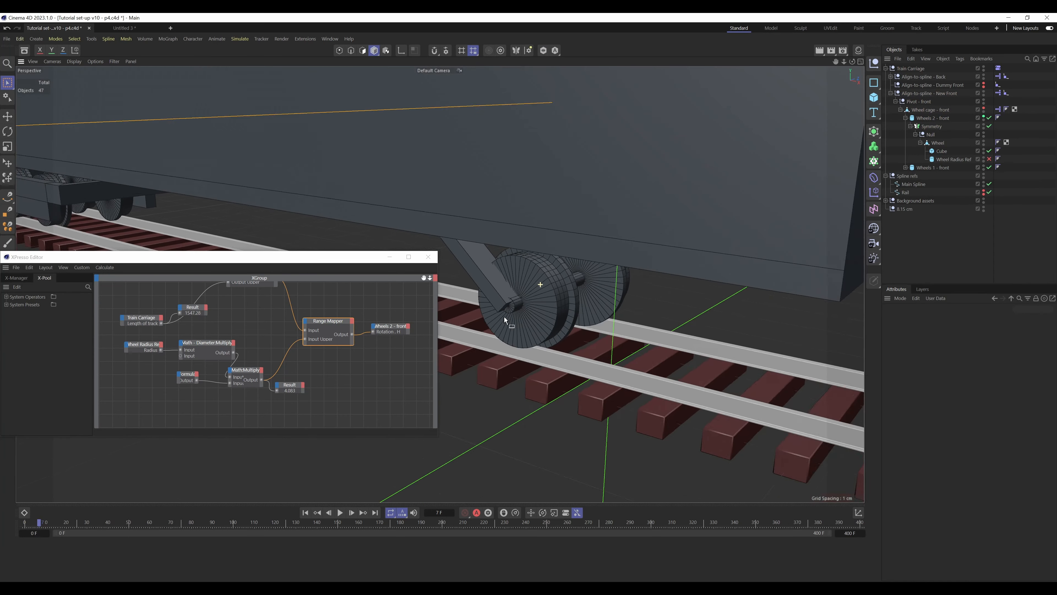
pyautogui.keyDown('alt'); pyautogui.moveTo(547, 357); pyautogui.dragTo(556, 345); pyautogui.keyUp('alt')
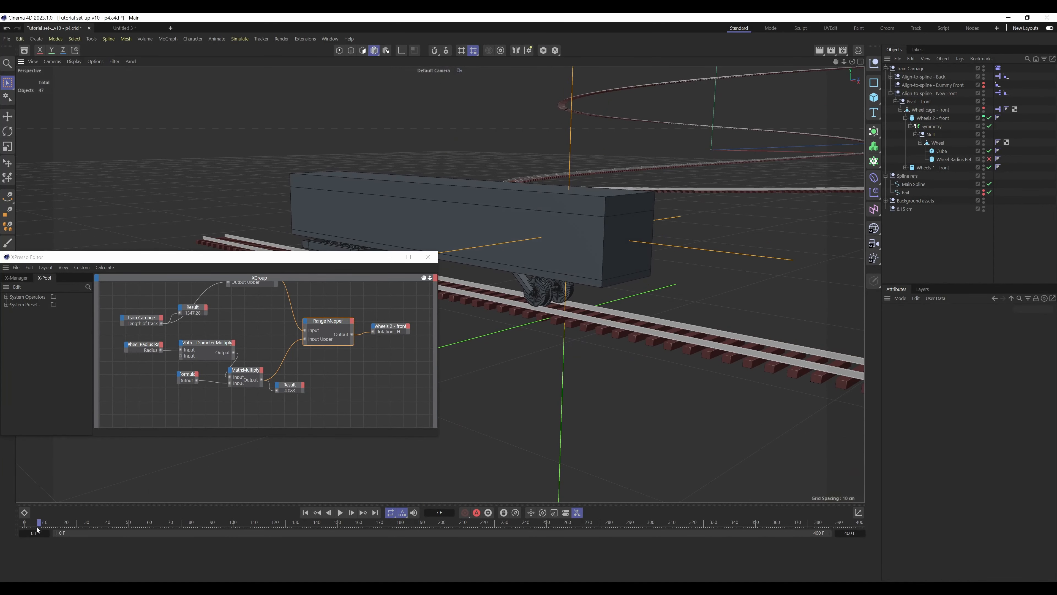